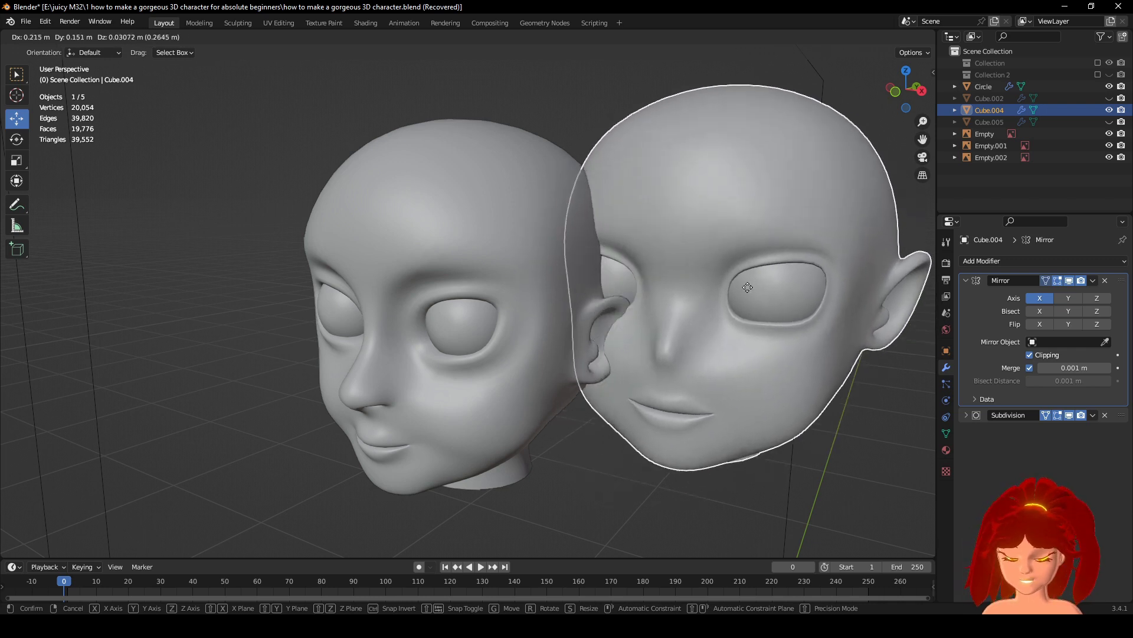
Cancel the move of the Cube.004 head and hide that head.
right_click(735, 314)
key("n")
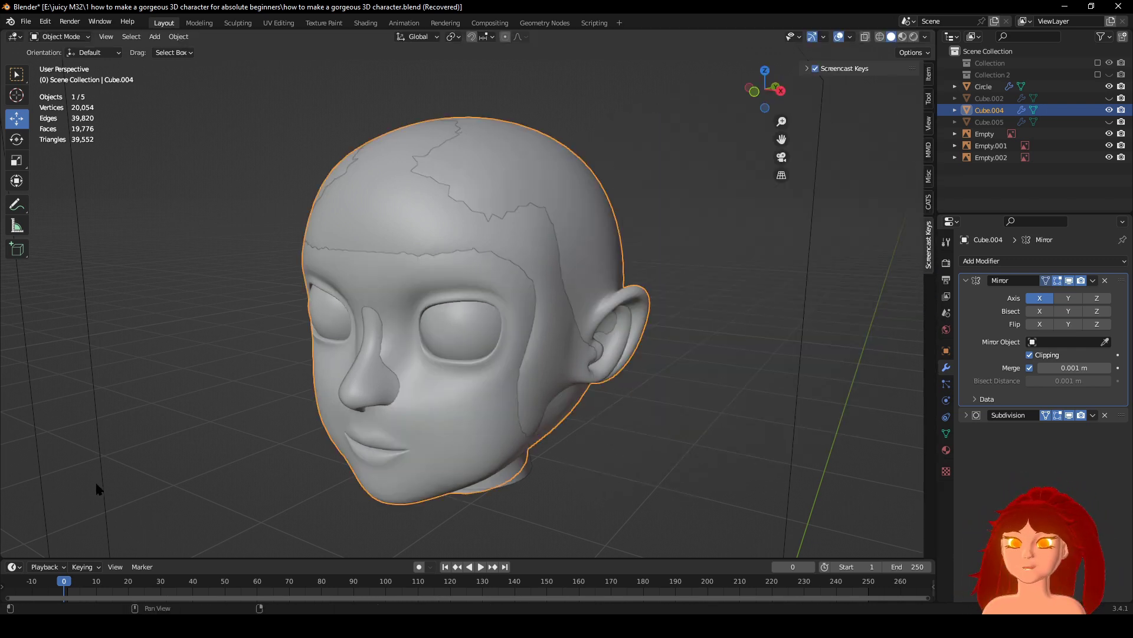
key("n")
scroll(94, 472, "down", 1)
scroll(100, 472, "up", 2)
scroll(112, 467, "down", 1)
scroll(121, 467, "up", 1)
scroll(127, 471, "down", 1)
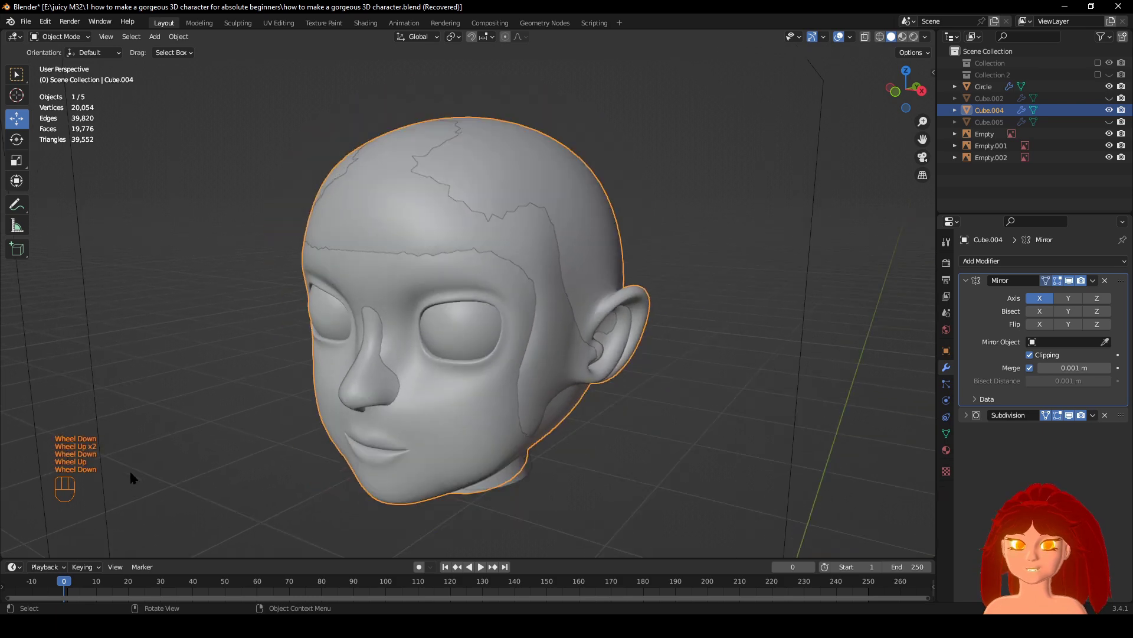
key("h")
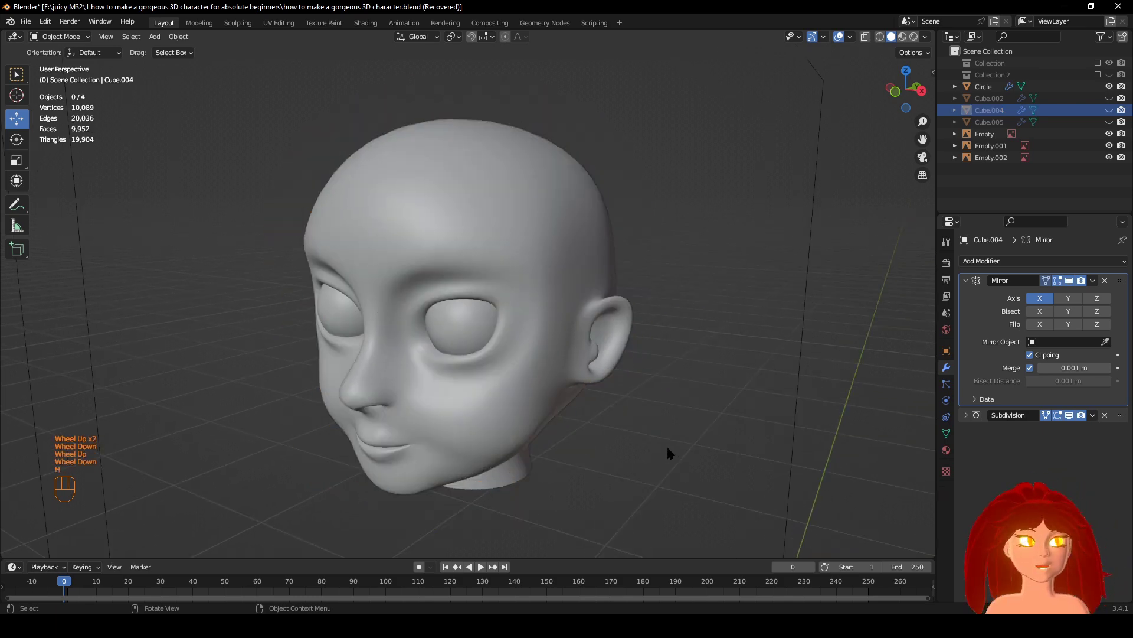
Make the Cube.005 foot, the Cube.002 hand and Collection 2 with the body visible, and switch to wireframe shading.
scroll(661, 452, "down", 5)
middle_click_drag(654, 448, 652, 392, "shift")
scroll(649, 405, "down", 5)
scroll(639, 367, "up", 1)
middle_click_drag(653, 393, 661, 446, "shift")
scroll(662, 445, "down", 1, "shift")
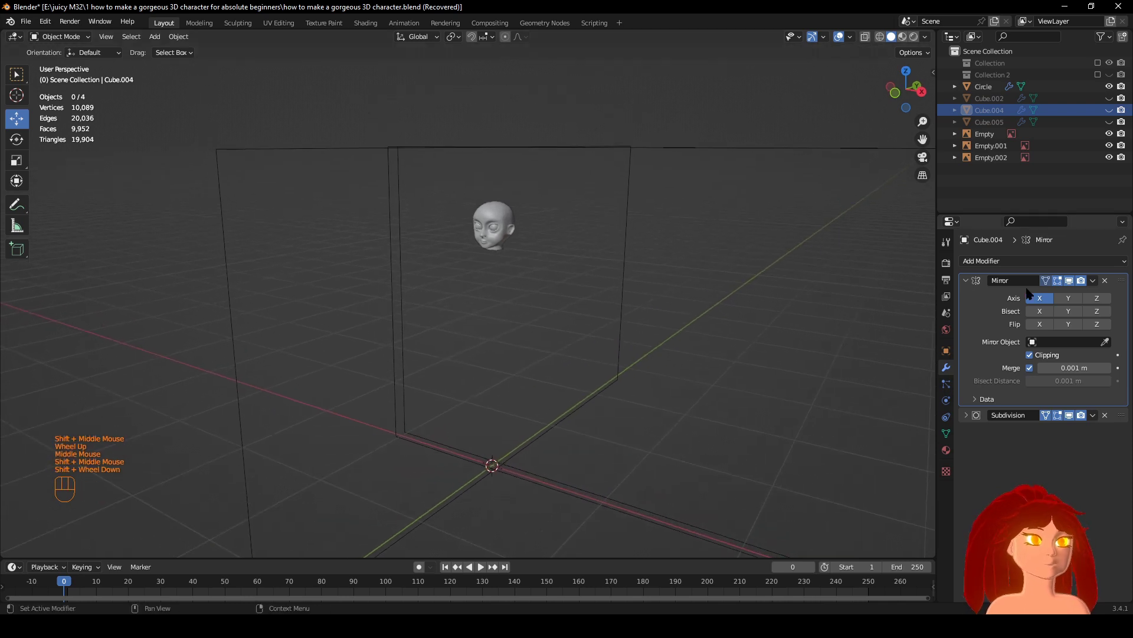
left_click(1110, 122)
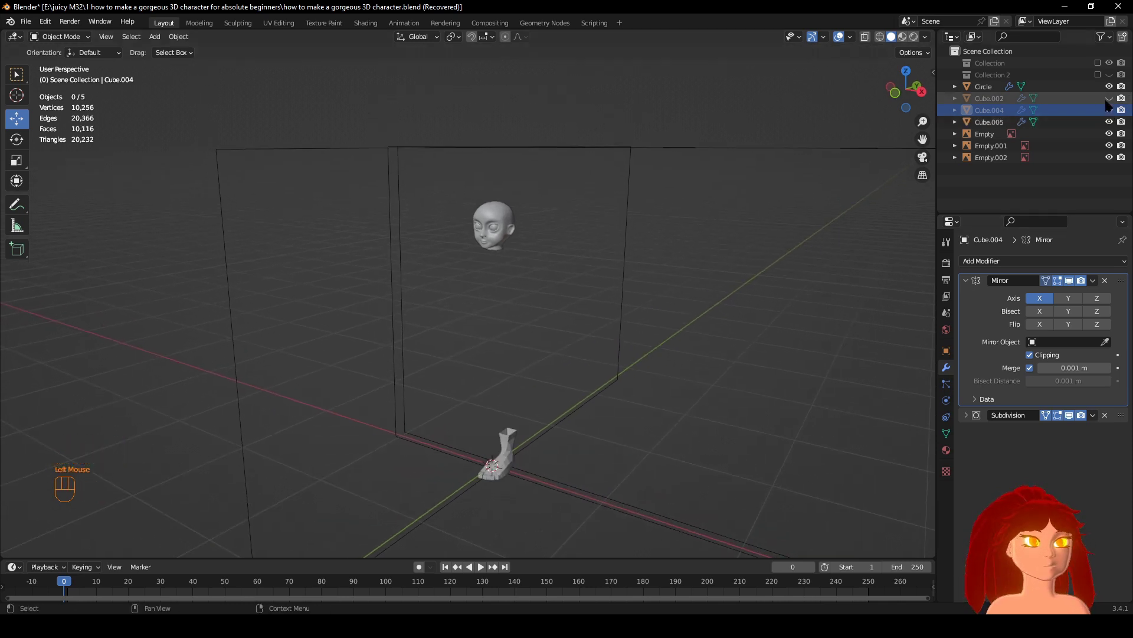
left_click(1110, 110)
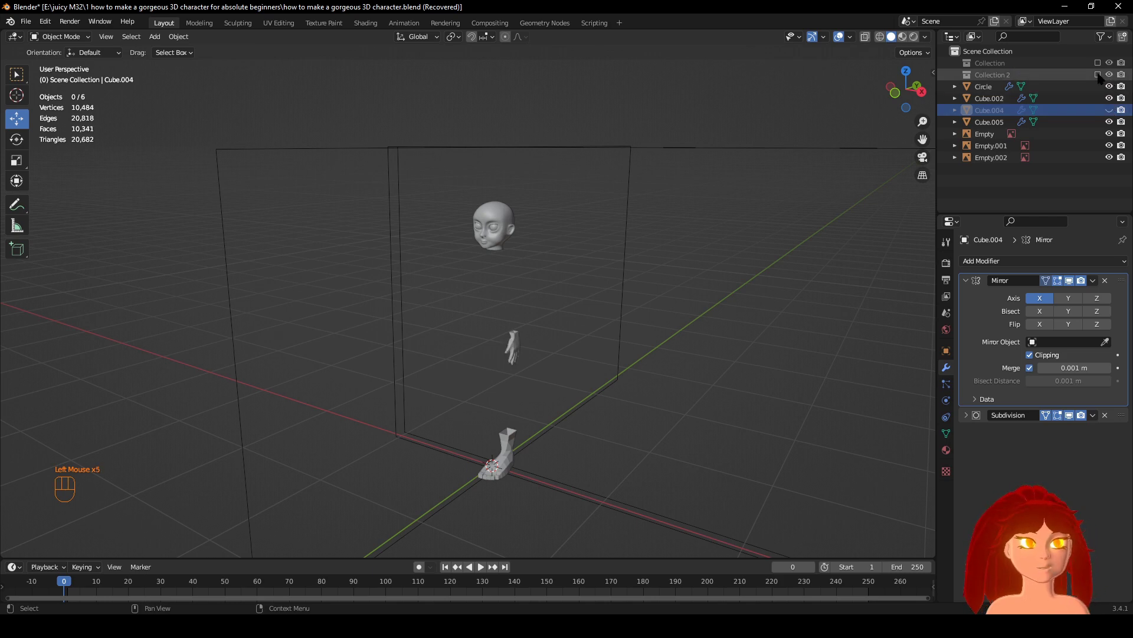
left_click(1098, 75)
scroll(609, 344, "up", 2)
key("z")
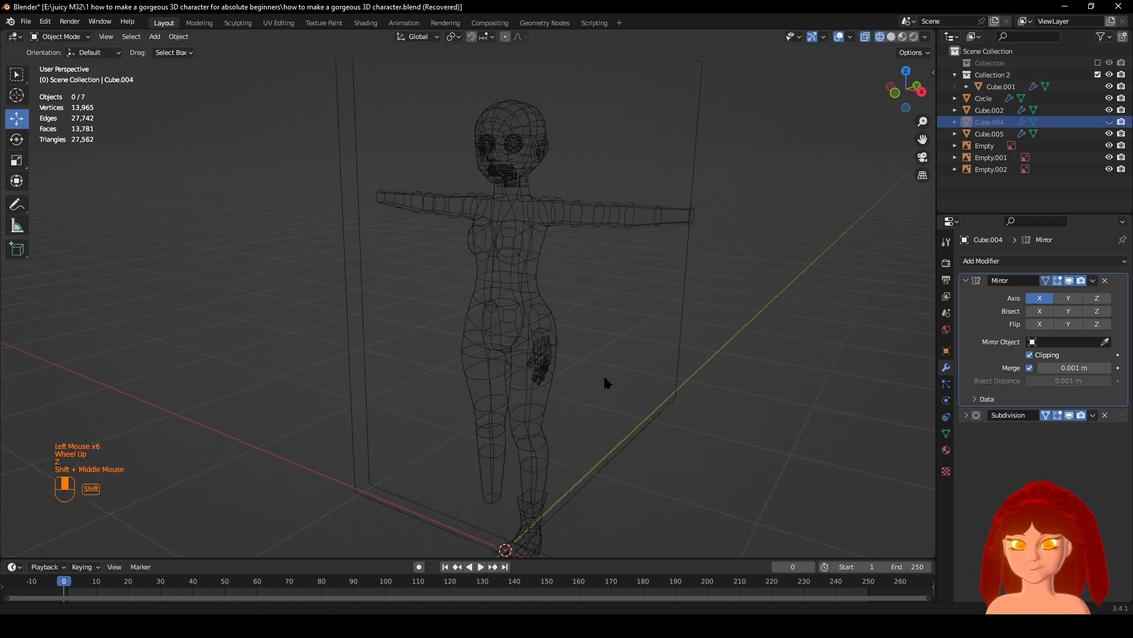
In the front view, move the Cube.002 hand about 1.06 m along X and 0.74 m along Z and rotate it -90°.
middle_click_drag(604, 374, 585, 297, "shift")
left_click(540, 256)
left_click(528, 291)
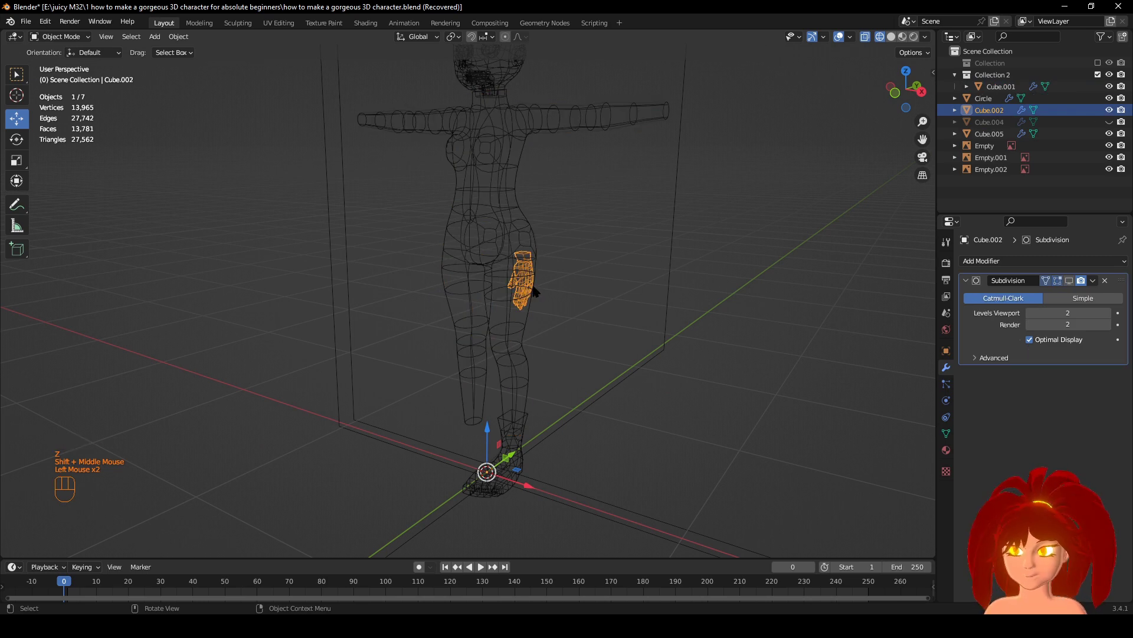
key("KP_1")
scroll(533, 287, "down", 3)
middle_click_drag(499, 357, 526, 389, "shift")
scroll(526, 389, "up", 2)
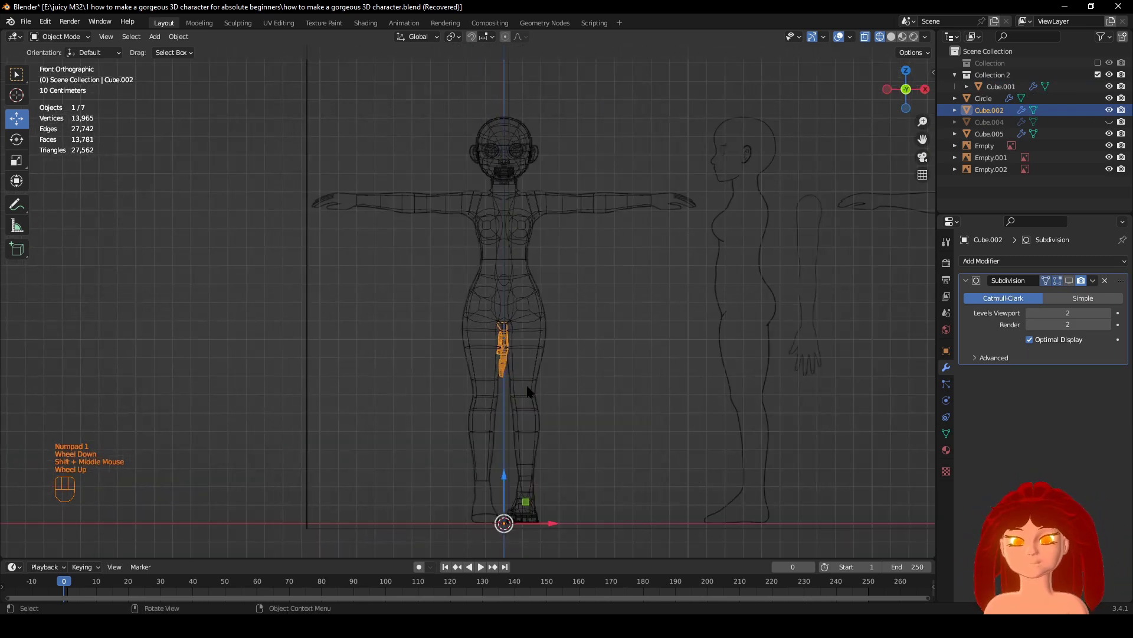
key("g")
left_click(736, 238)
key("r")
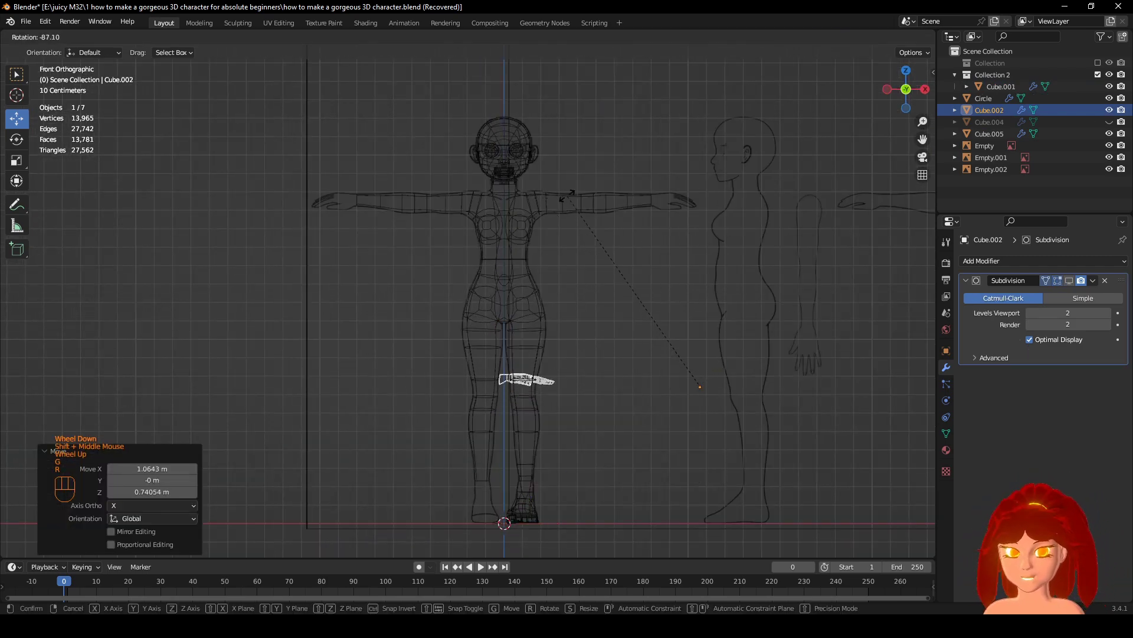
left_click(590, 256, "ctrl")
Move the hand about 0.79 m along X and 1.03 m along Z onto the arm's end, and scale it by 1.1.
scroll(565, 394, "up", 1)
key("g")
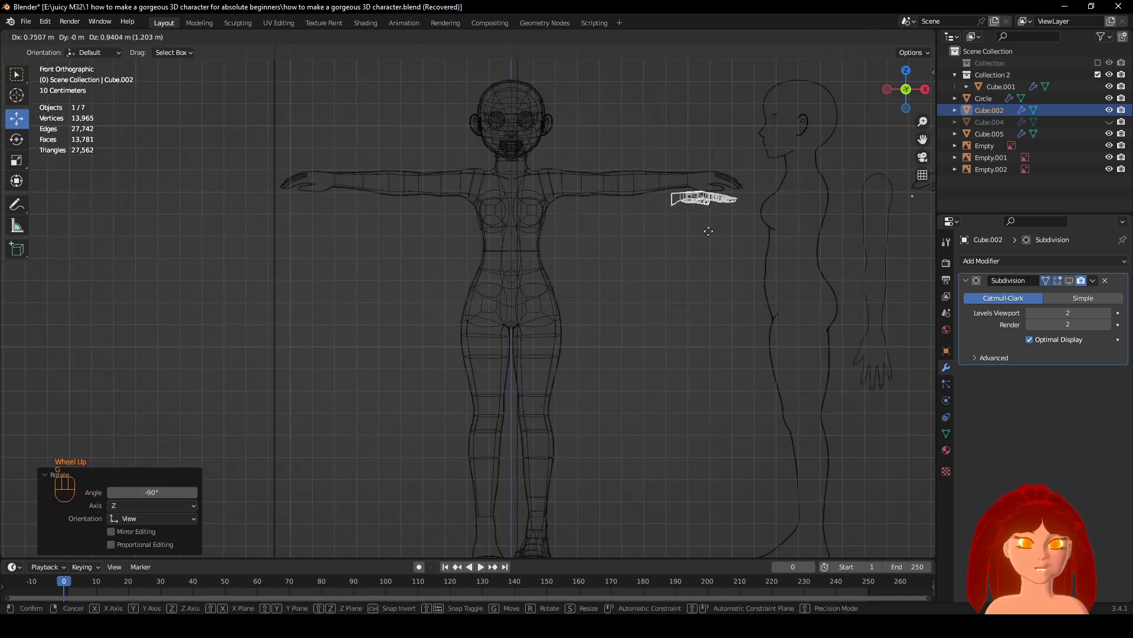
left_click(717, 216)
middle_click_drag(717, 216, 472, 328, "shift")
scroll(545, 356, "up", 6)
key("s")
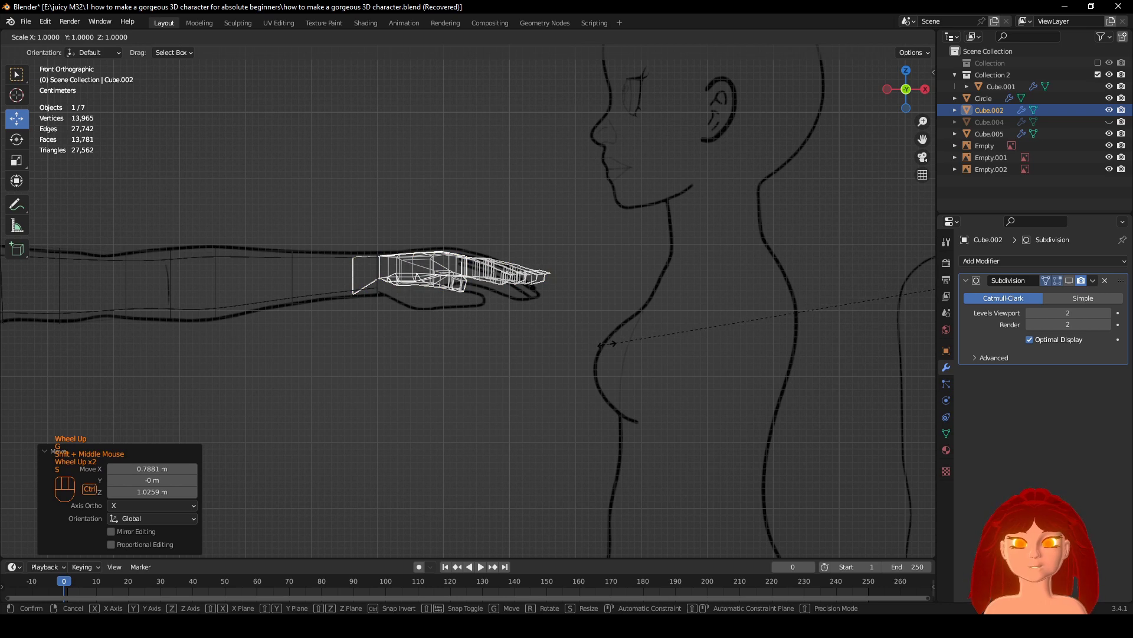
left_click(554, 359)
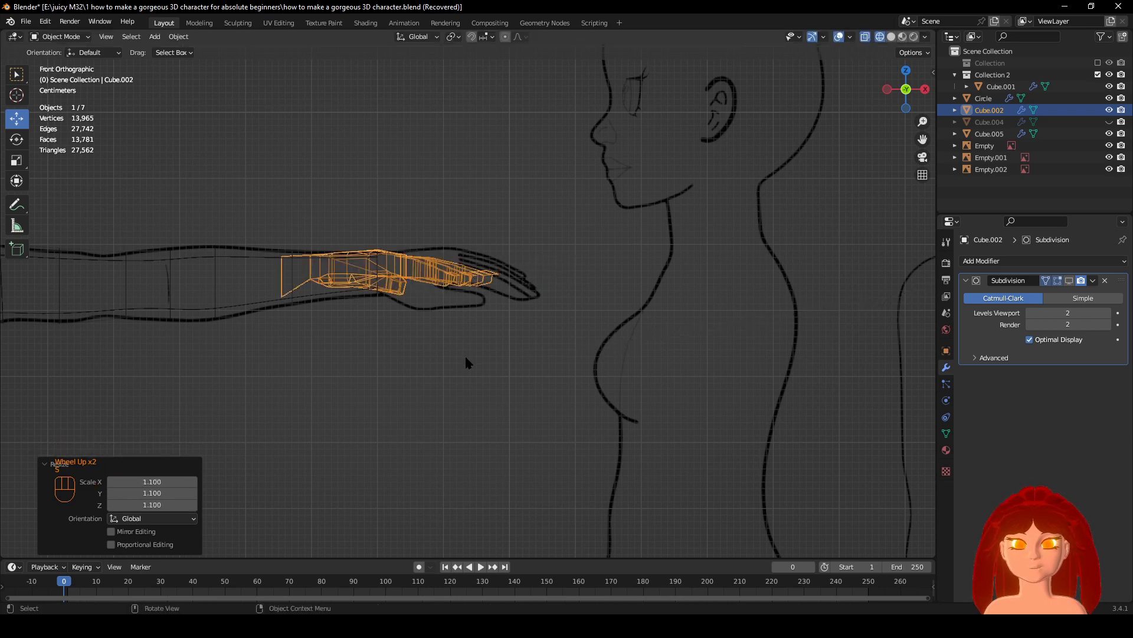
Scale the hand by a further 1.1 and move it about 0.215 m along X to the wrist.
scroll(465, 357, "down", 4)
key("s")
left_click(523, 355)
scroll(377, 348, "up", 2)
key("g")
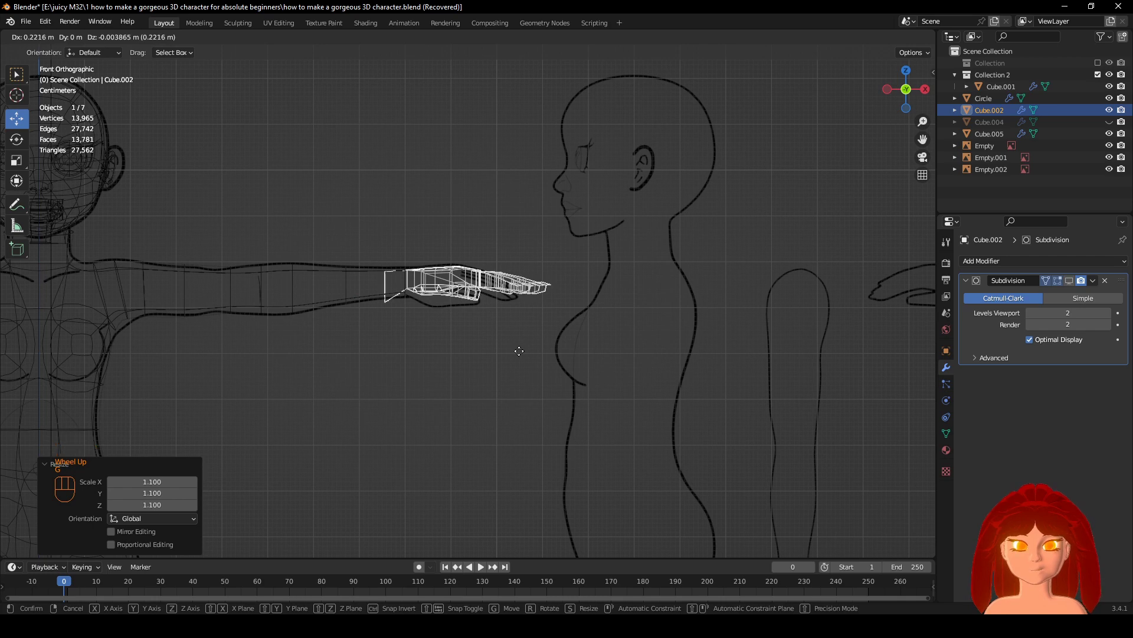
left_click(521, 351)
Scale the hand by 0.9 and move it about -0.13 m along X to the wrist.
key("s")
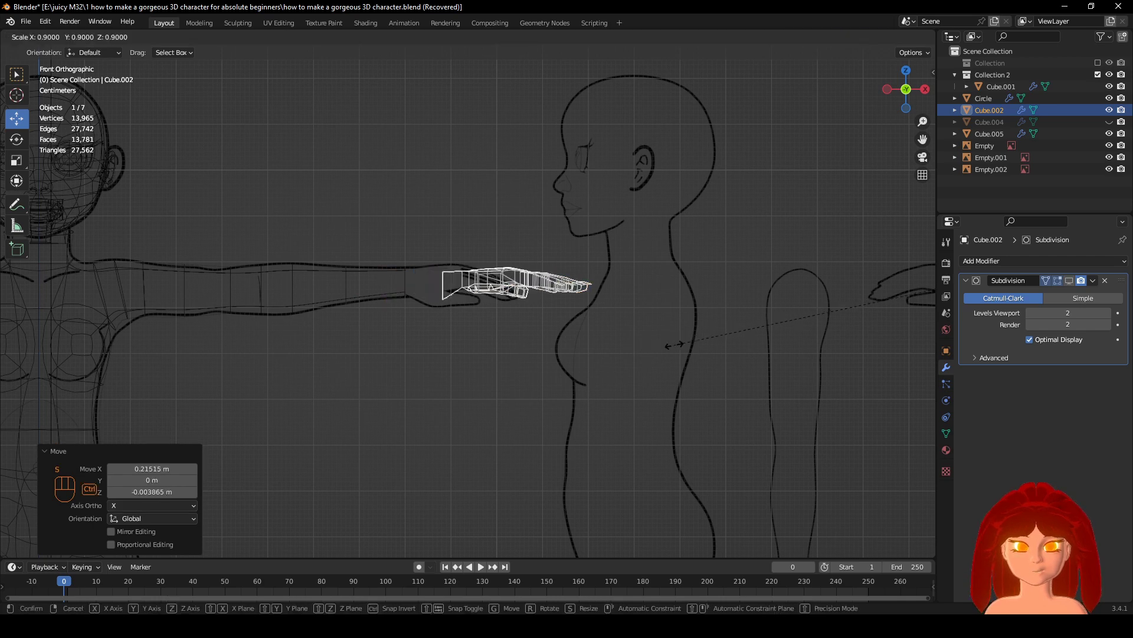
left_click(667, 346)
key("g")
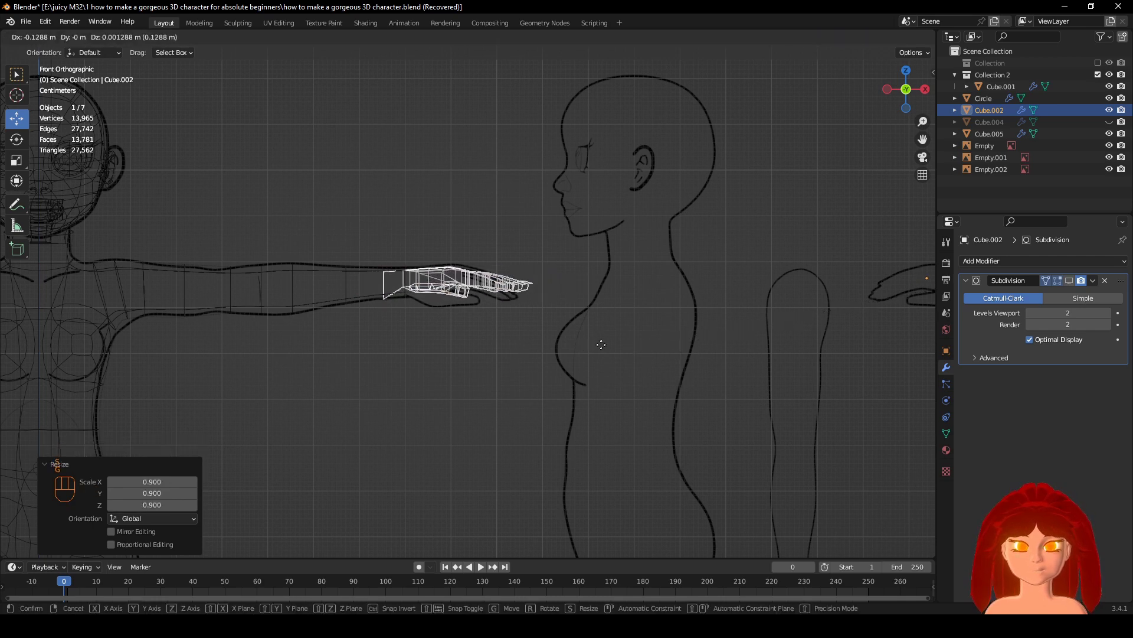
left_click(594, 340)
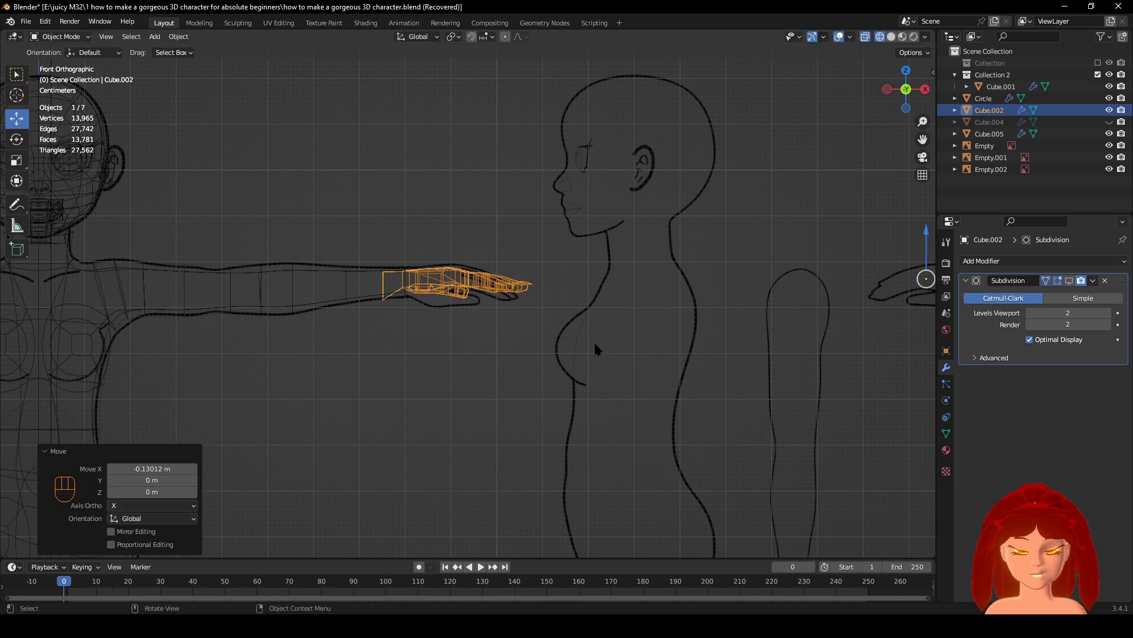
In the right side view, move the hand about -0.354 m along Y to line it up with the arm.
key("KP_3")
key("g")
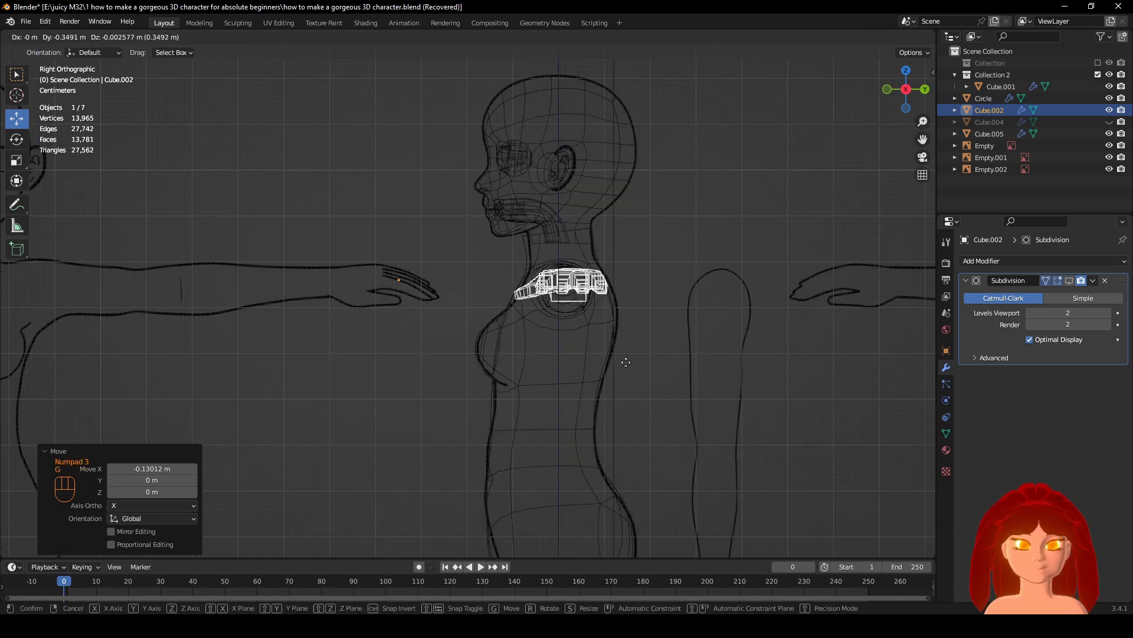
left_click(623, 361)
key("KP_1")
scroll(524, 292, "up", 3)
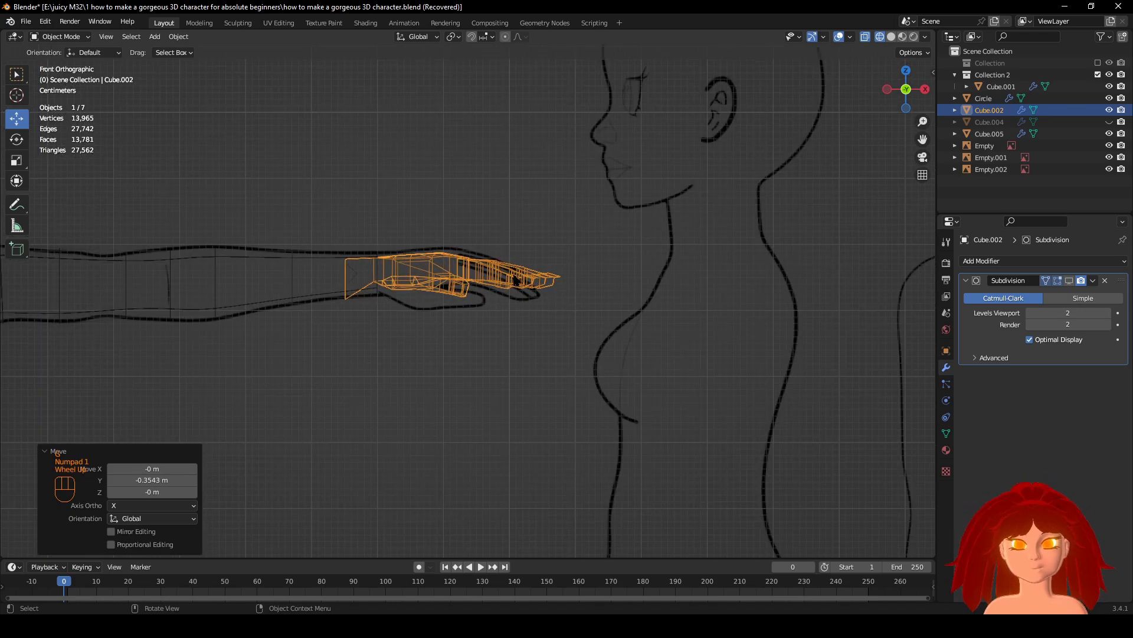
Select the foot, hand and head, with the body as the active object, and join them into one mesh.
scroll(523, 293, "down", 6)
middle_click_drag(504, 376, 608, 183, "shift")
middle_click_drag(533, 278, 584, 180, "shift")
scroll(584, 180, "up", 3)
middle_click_drag(584, 180, 521, 408)
scroll(527, 201, "down", 3)
scroll(518, 377, "up", 2)
left_click(489, 480)
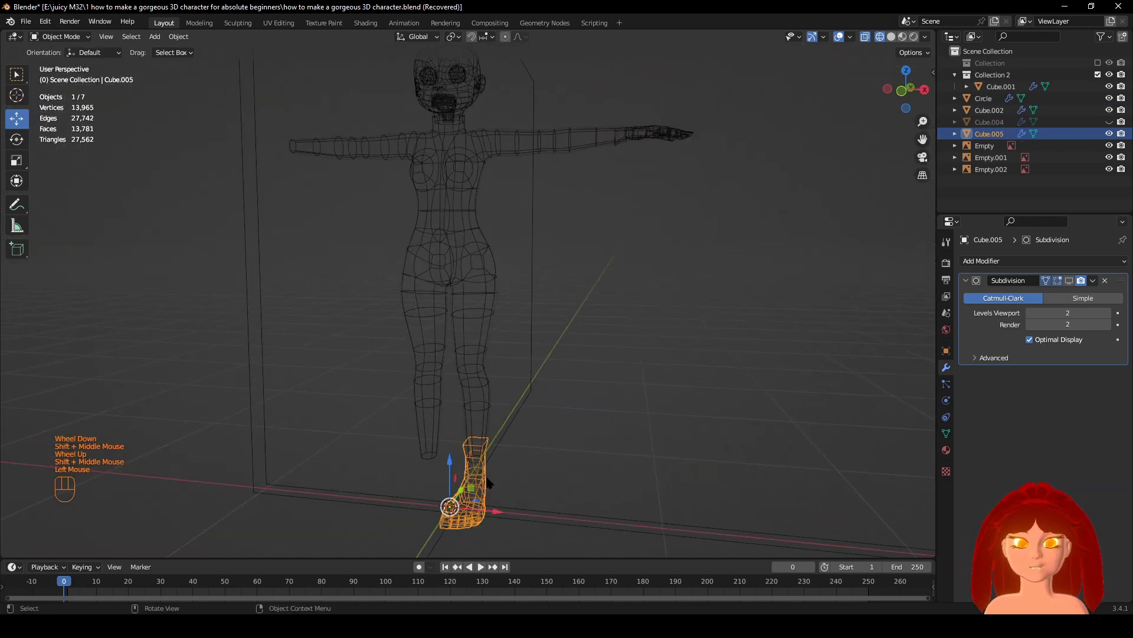
middle_click_drag(488, 480, 530, 444, "shift")
scroll(633, 408, "down", 1)
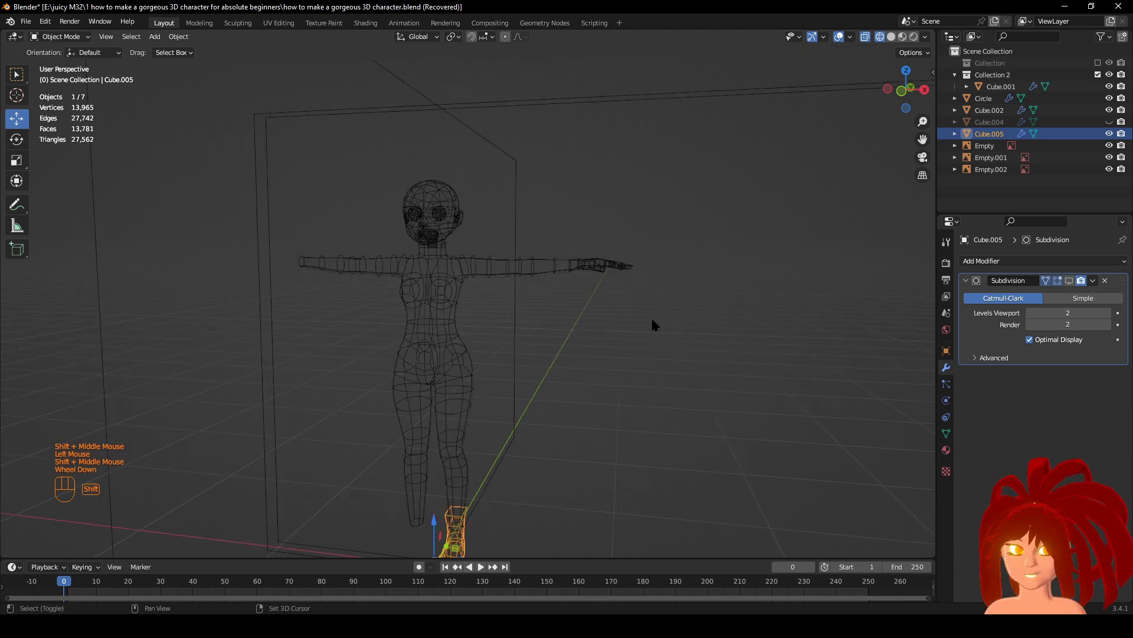
left_click(621, 261, "shift")
left_click(622, 265, "shift")
left_click(454, 219, "shift")
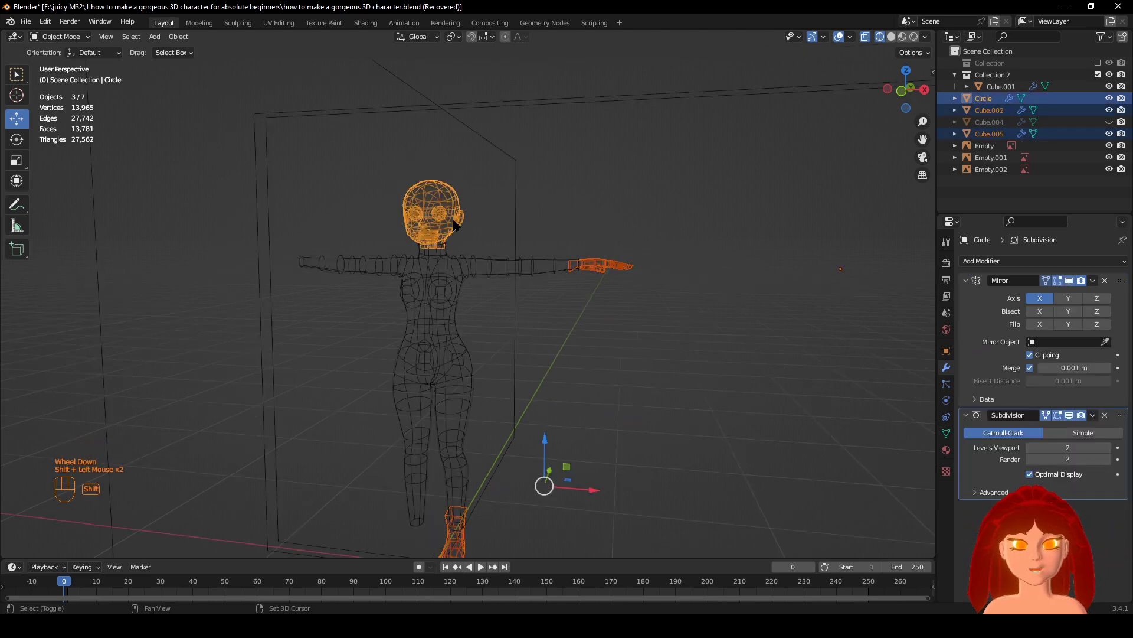
left_click(473, 267, "shift")
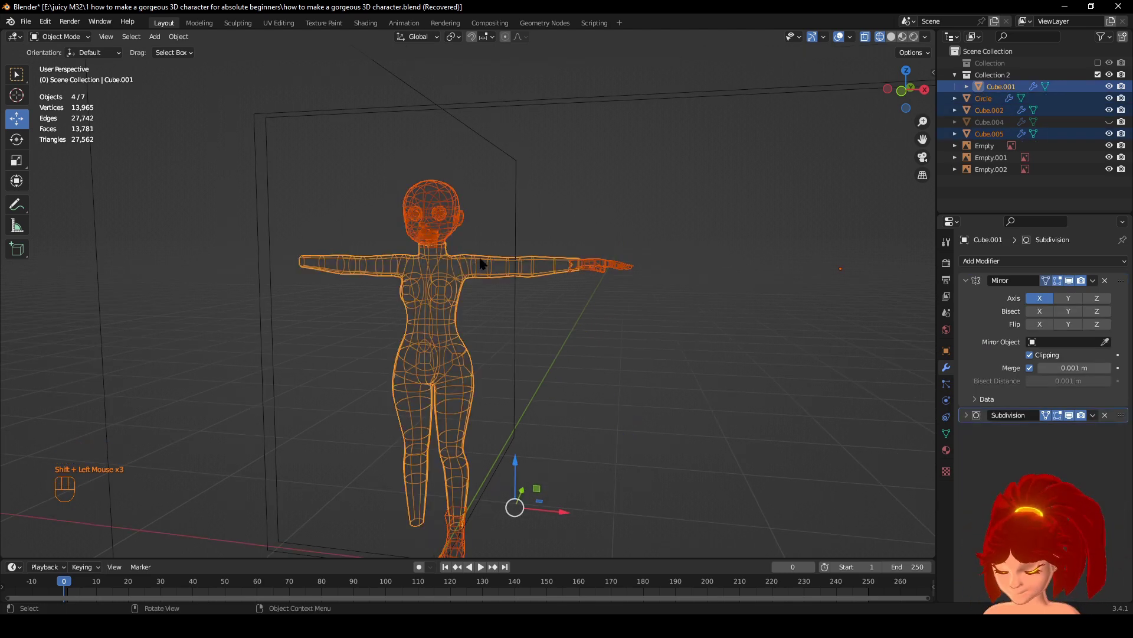
key("ctrl+j")
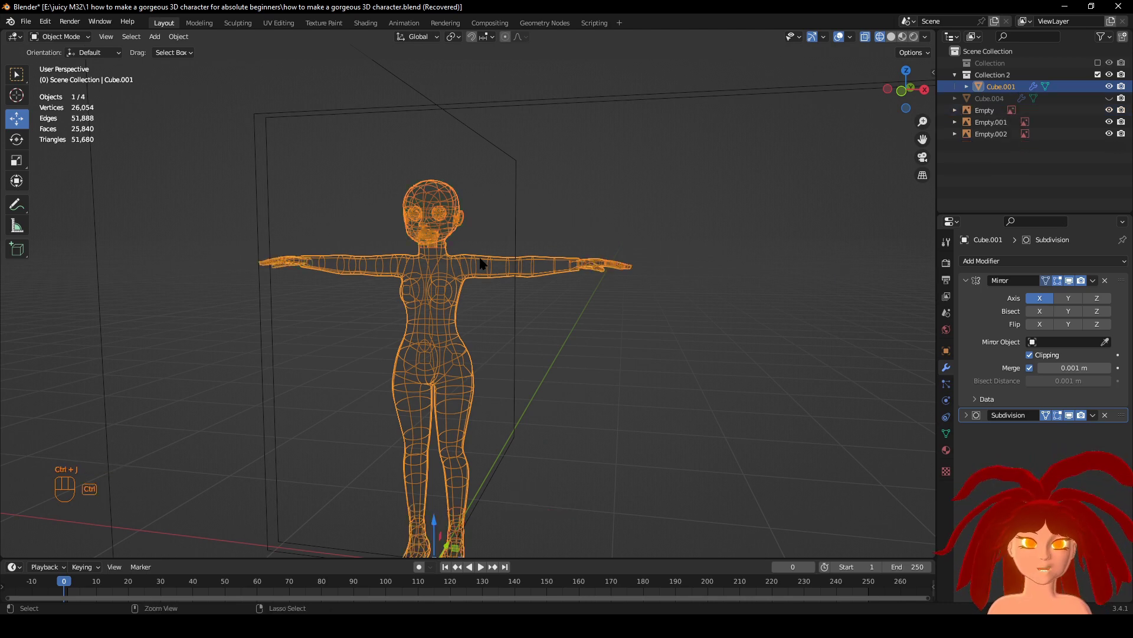
Switch to solid shading and apply Shade Smooth to the whole joined body in Object Mode.
middle_click_drag(748, 455, 647, 382, "shift")
scroll(751, 406, "down", 2)
scroll(703, 408, "up", 2)
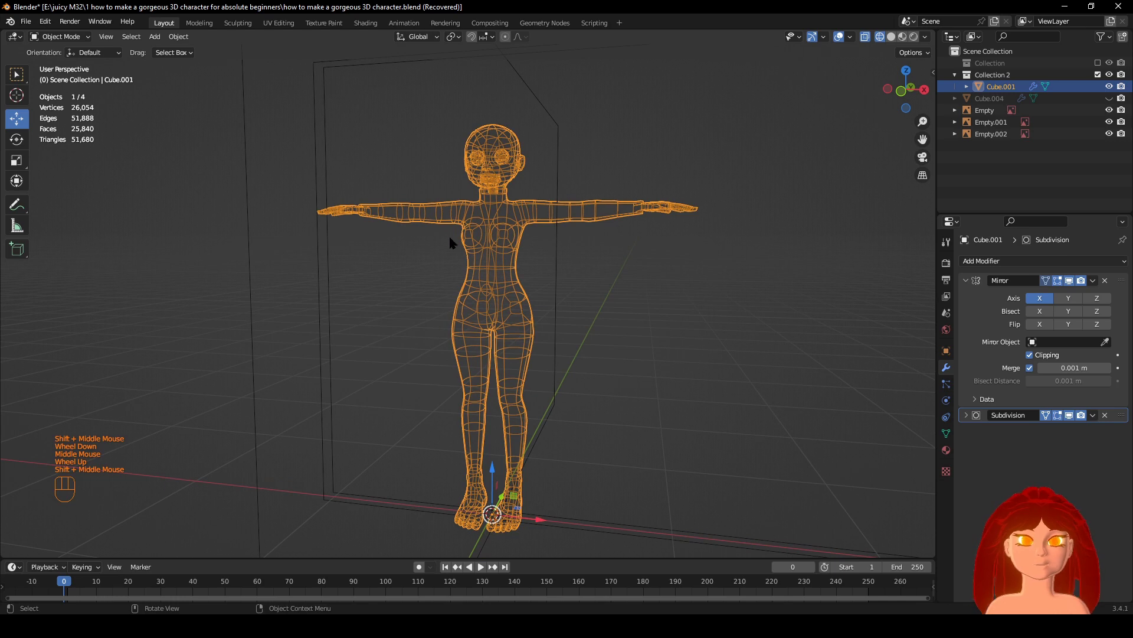
left_click(57, 37)
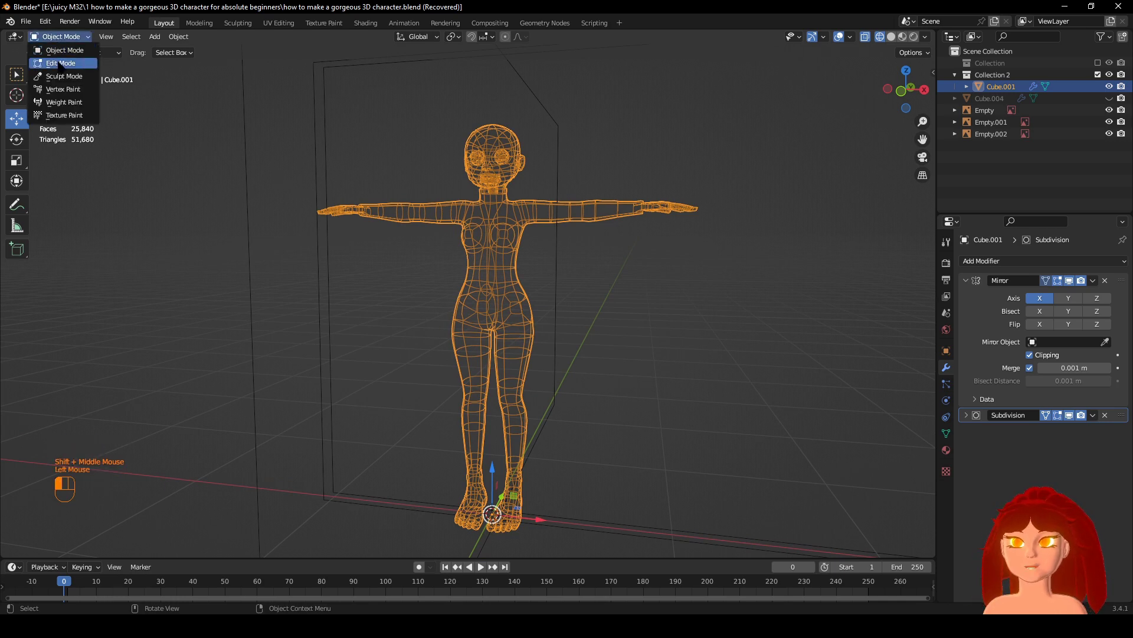
left_click(58, 63)
middle_click_drag(501, 367, 500, 184, "shift")
scroll(525, 259, "up", 3)
key("z")
middle_click_drag(659, 324, 521, 320)
scroll(521, 321, "up", 2)
scroll(505, 313, "down", 2)
key("Tab")
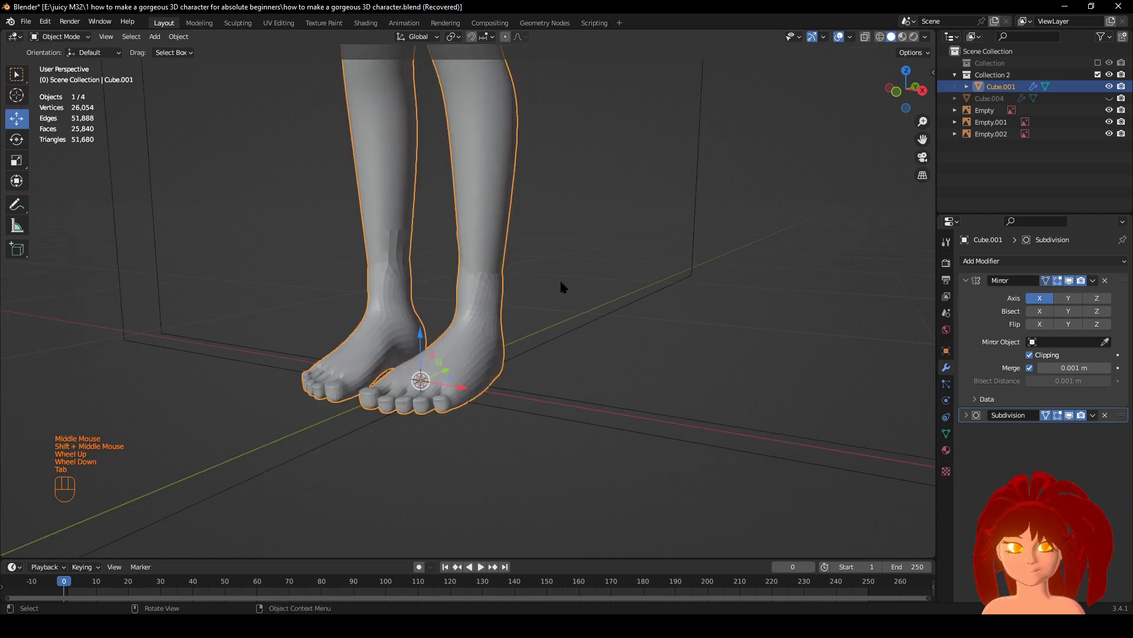
right_click(561, 285)
left_click(531, 274)
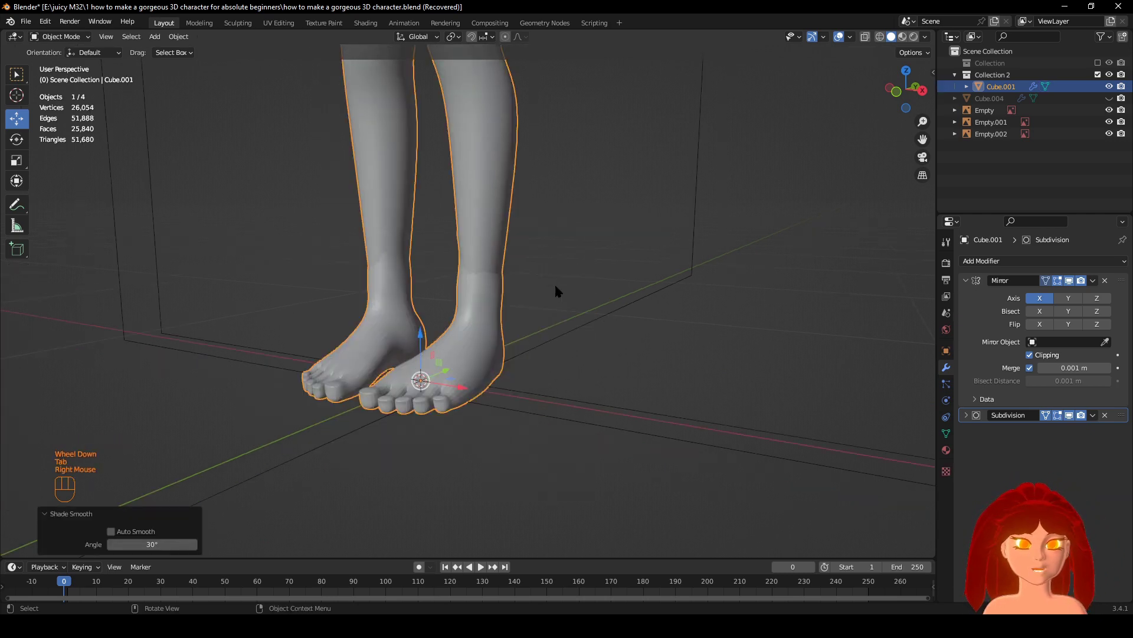
In Edit Mode with wireframe shading, delete the vertices of the leg's lowest edge loop, where it overlaps the foot's ankle.
key("Tab")
scroll(517, 231, "up", 2)
key("z")
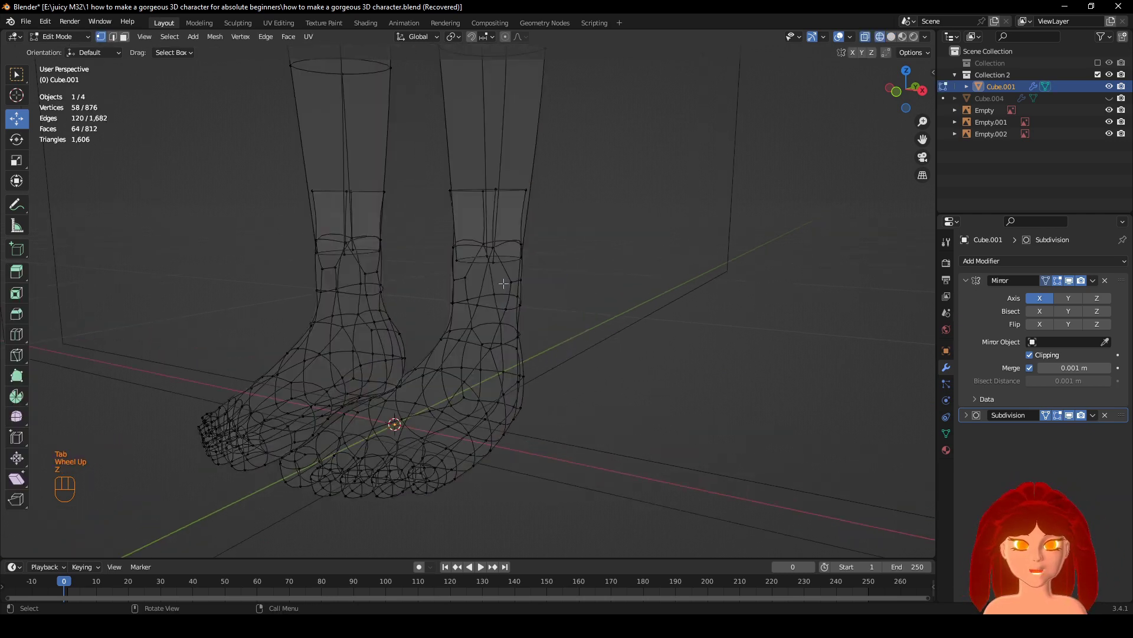
left_click(475, 266)
left_click(496, 257, "alt")
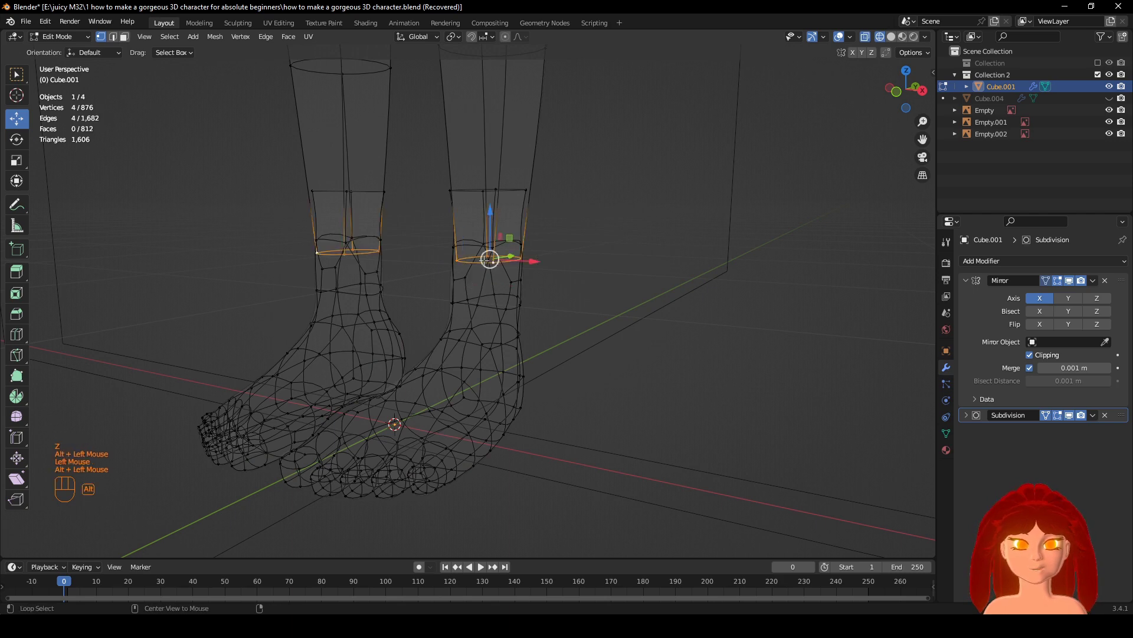
middle_click_drag(502, 260, 600, 348, "shift")
scroll(701, 335, "up", 2)
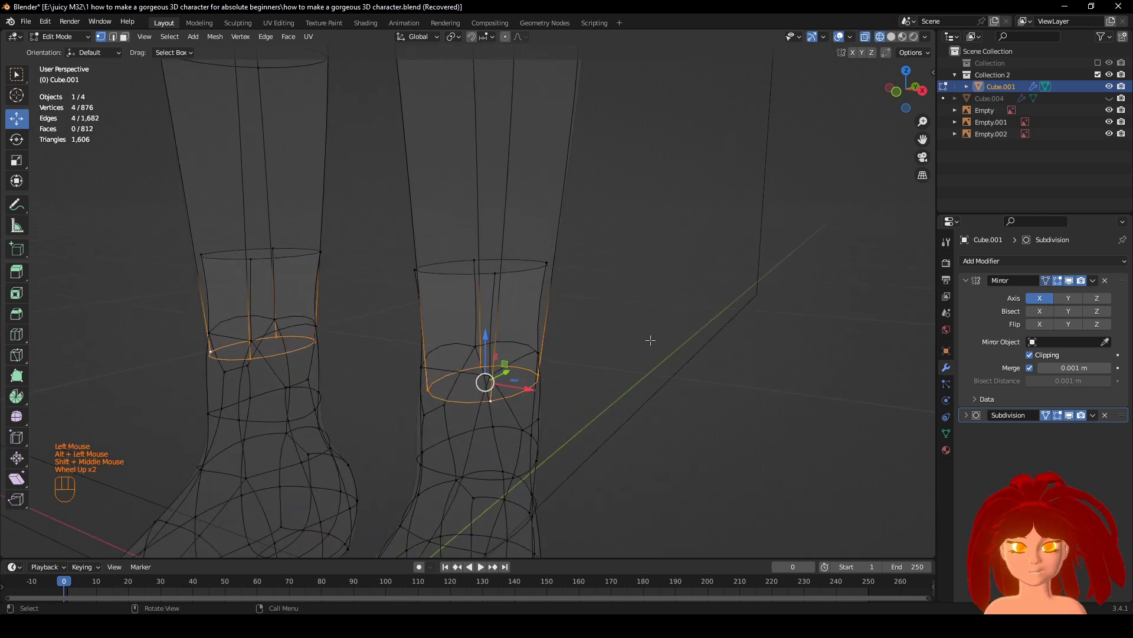
key("x")
left_click(584, 329)
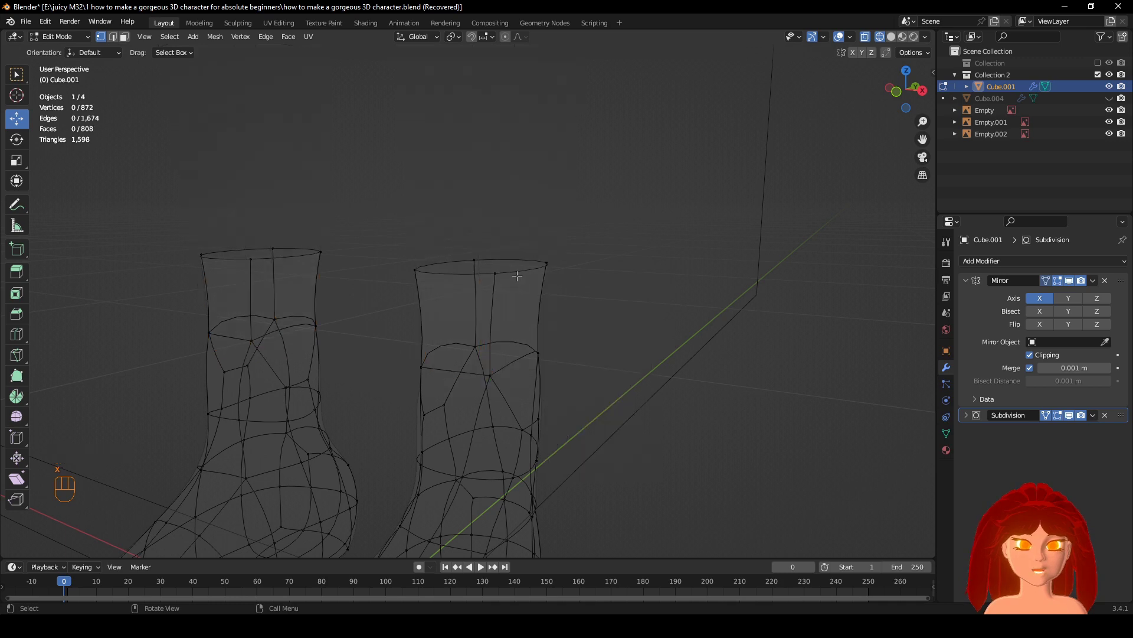
Select the foot's open ankle loop and the leg's open bottom loop, and connect them with the LoopTools Bridge.
left_click(505, 282, "alt")
scroll(506, 282, "down", 2)
middle_click_drag(496, 277, 499, 336, "shift")
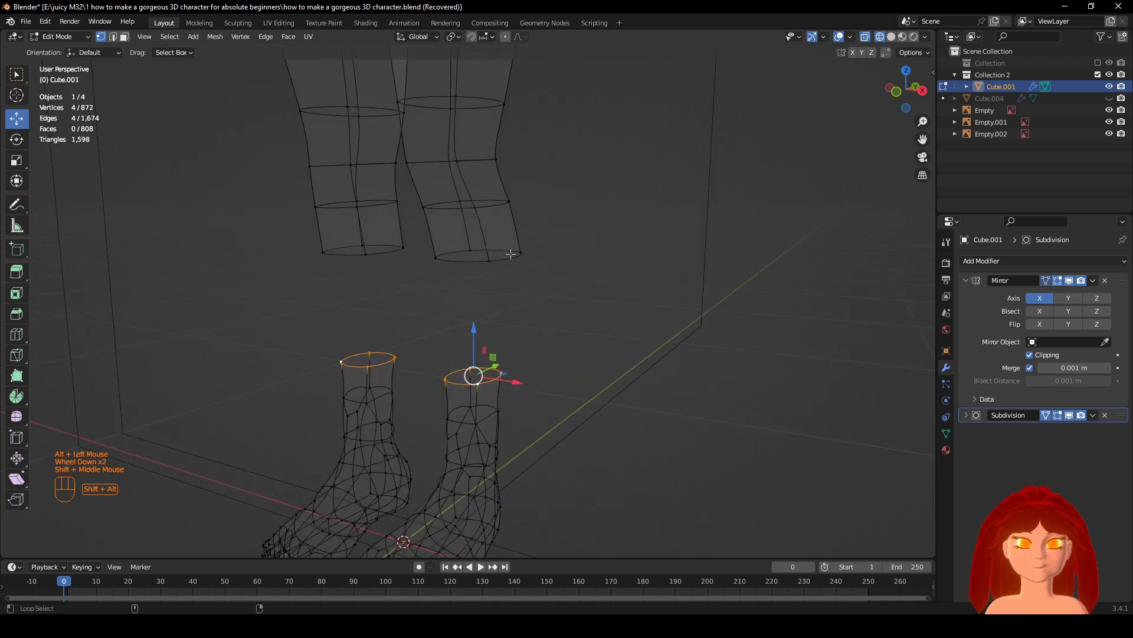
left_click(466, 259, "alt+shift")
right_click(582, 200)
mouse_move(604, 185)
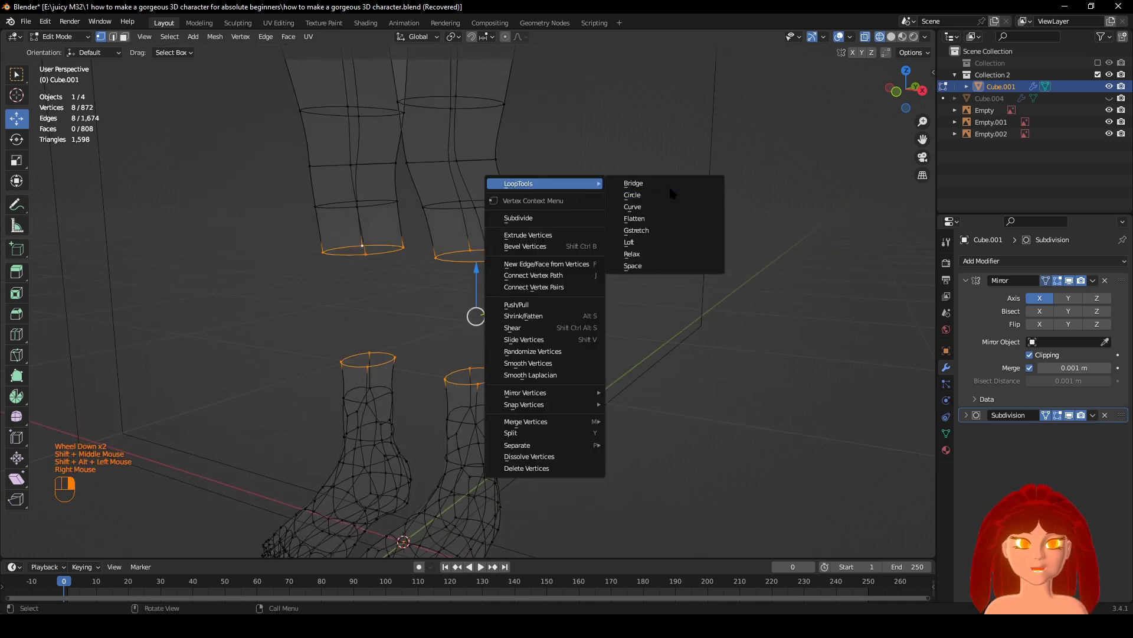
scroll(673, 329, "up", 1)
scroll(635, 359, "down", 3)
middle_click_drag(635, 360, 701, 347)
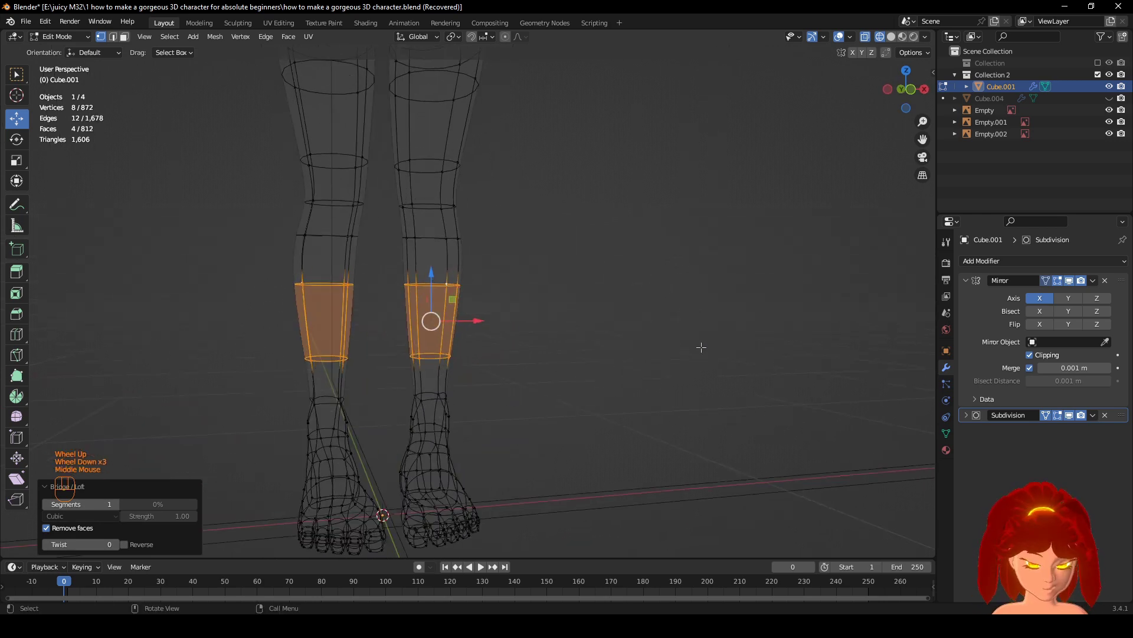
Select the calf's edge loop at the top of the bridged section and scale it to about 1.1 along X.
key("KP_1")
scroll(696, 347, "up", 3)
middle_click_drag(535, 289, 624, 251, "shift")
scroll(623, 251, "up", 1)
left_click(499, 196, "alt")
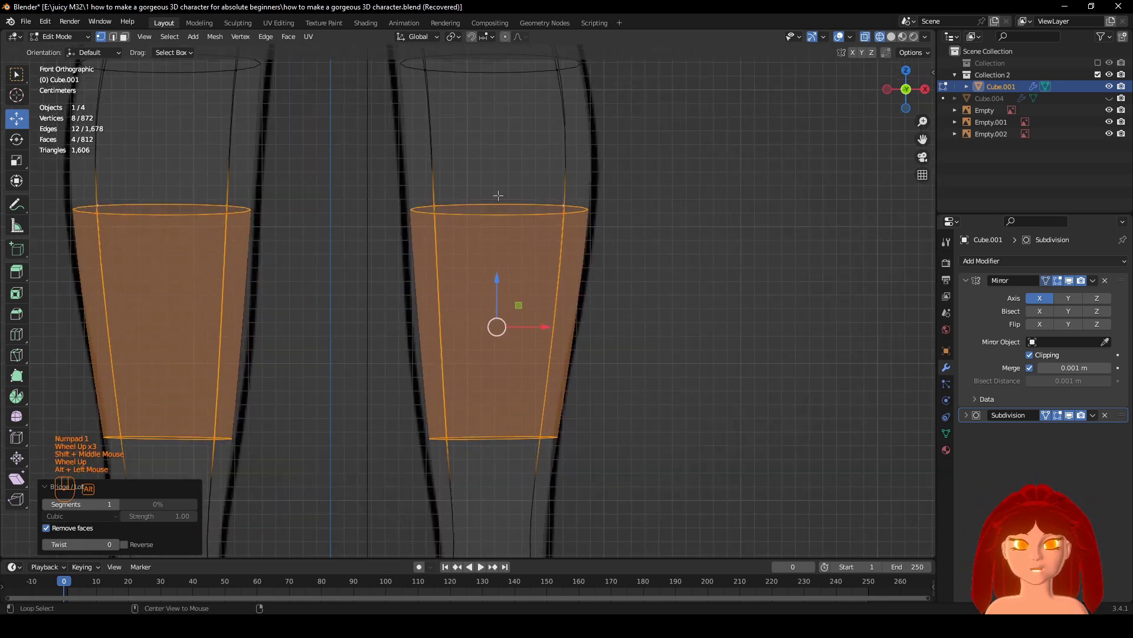
left_click(546, 212)
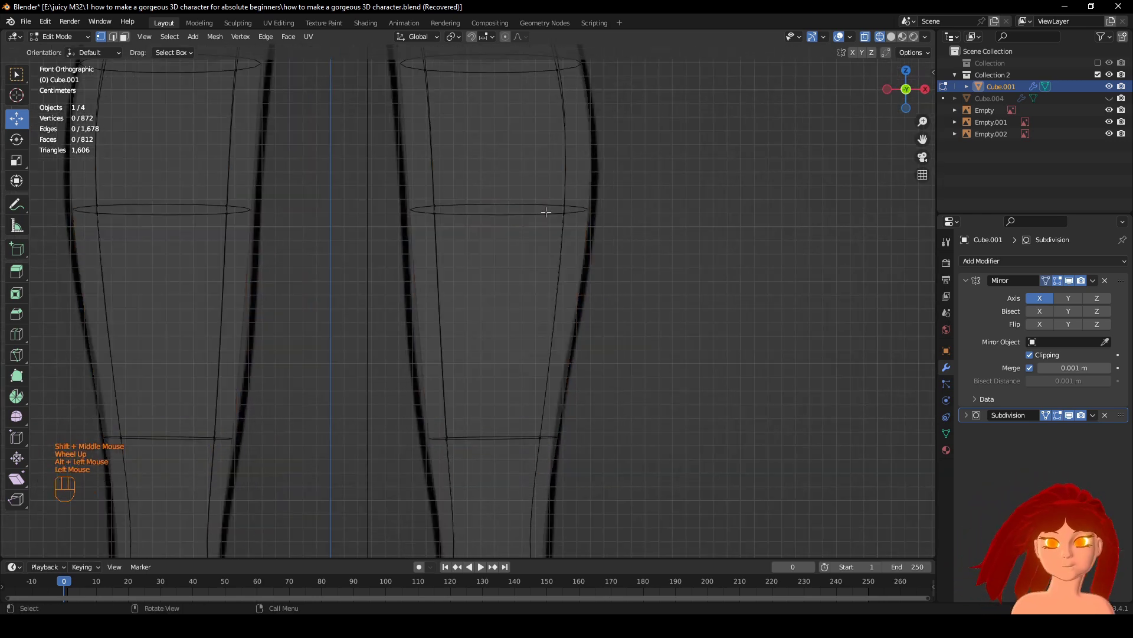
left_click(546, 212, "alt")
key("s")
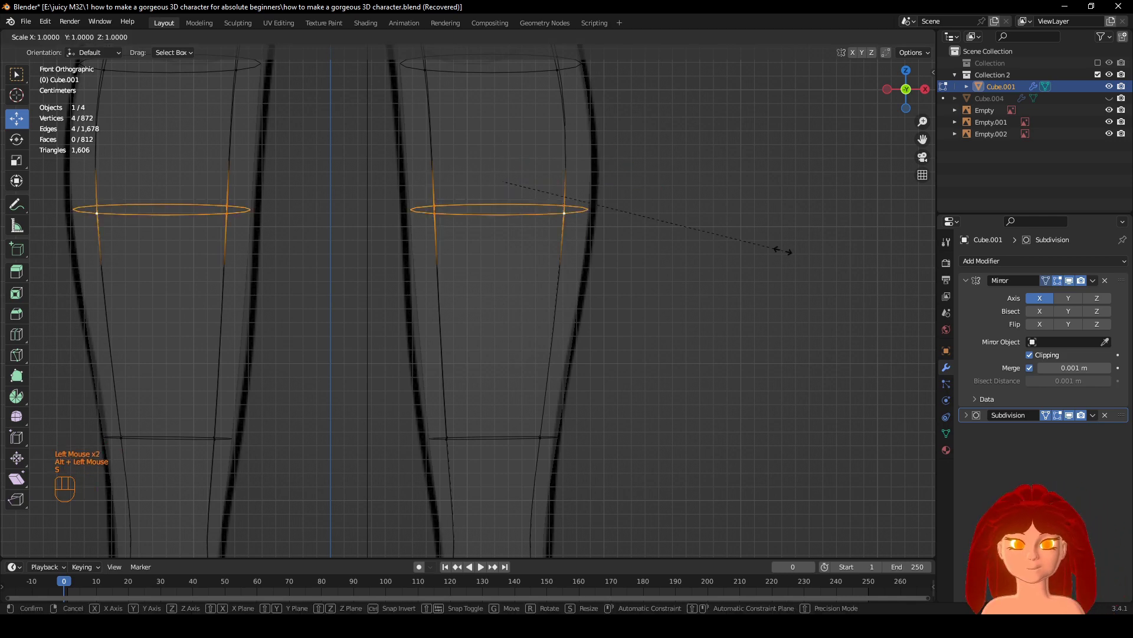
key("x")
left_click(813, 255)
Delete the vertices of the forearm's last edge loop, where it overlaps the hand's wrist.
key("KP_3")
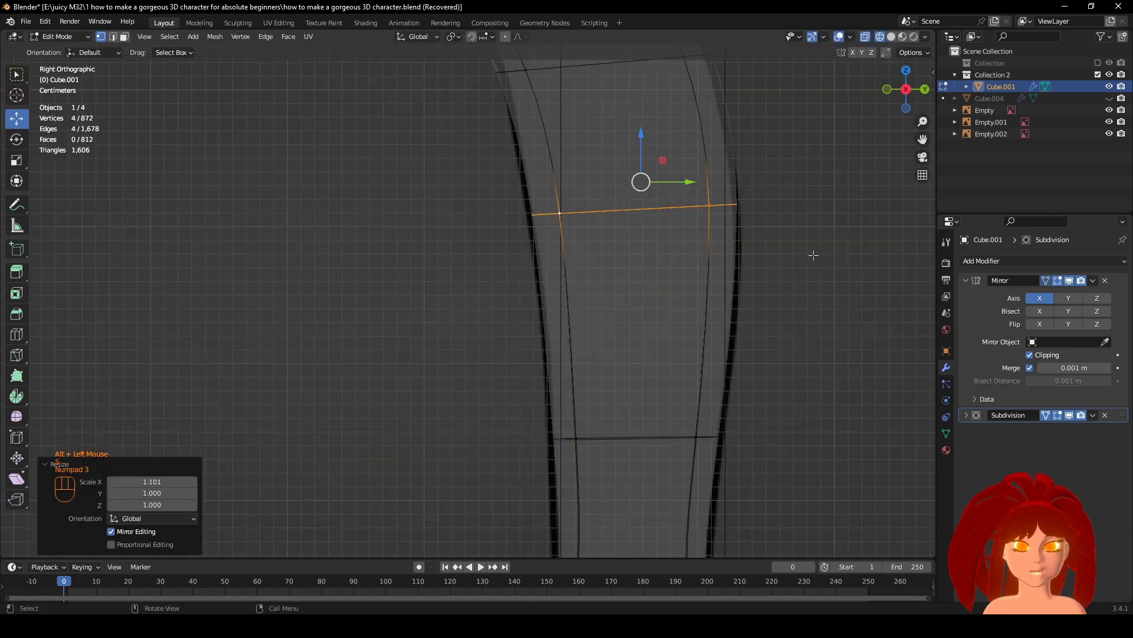
scroll(814, 255, "down", 7)
scroll(592, 228, "down", 1, "shift")
middle_click_drag(586, 188, 579, 413, "shift")
scroll(576, 379, "up", 1)
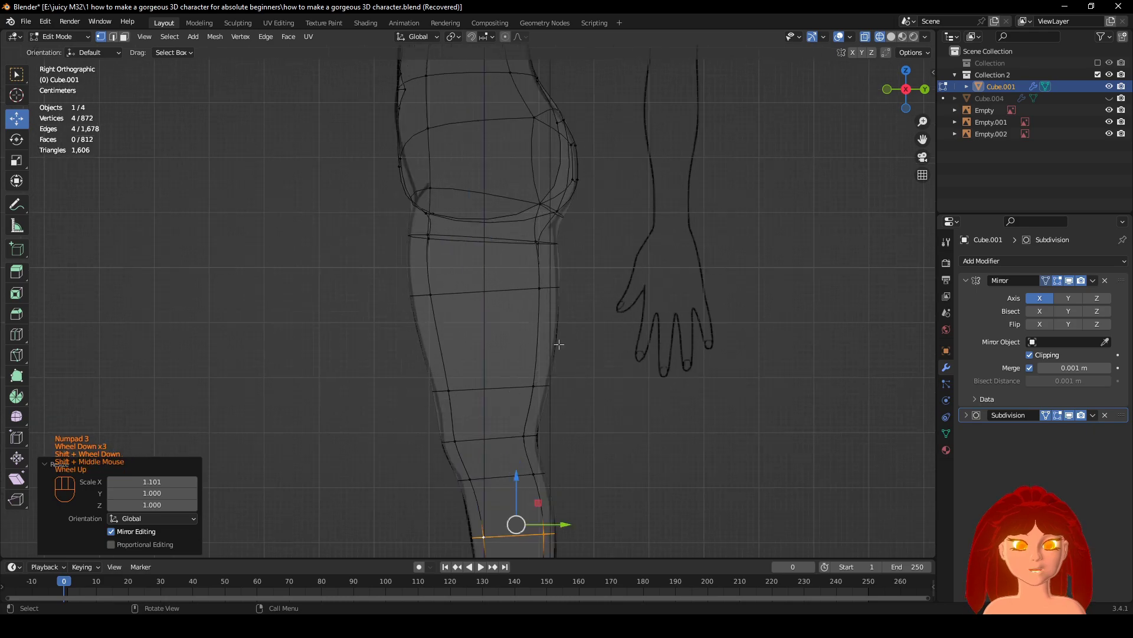
scroll(559, 347, "down", 2)
middle_click_drag(559, 347, 456, 455)
key("KP_1")
scroll(456, 455, "up", 2)
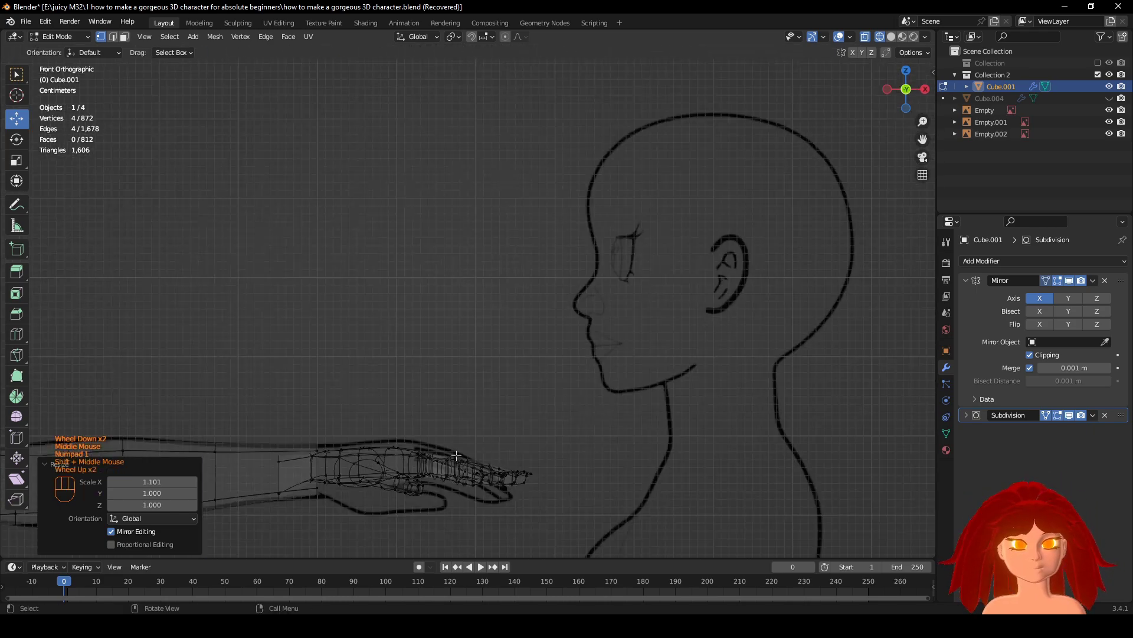
left_click(315, 460)
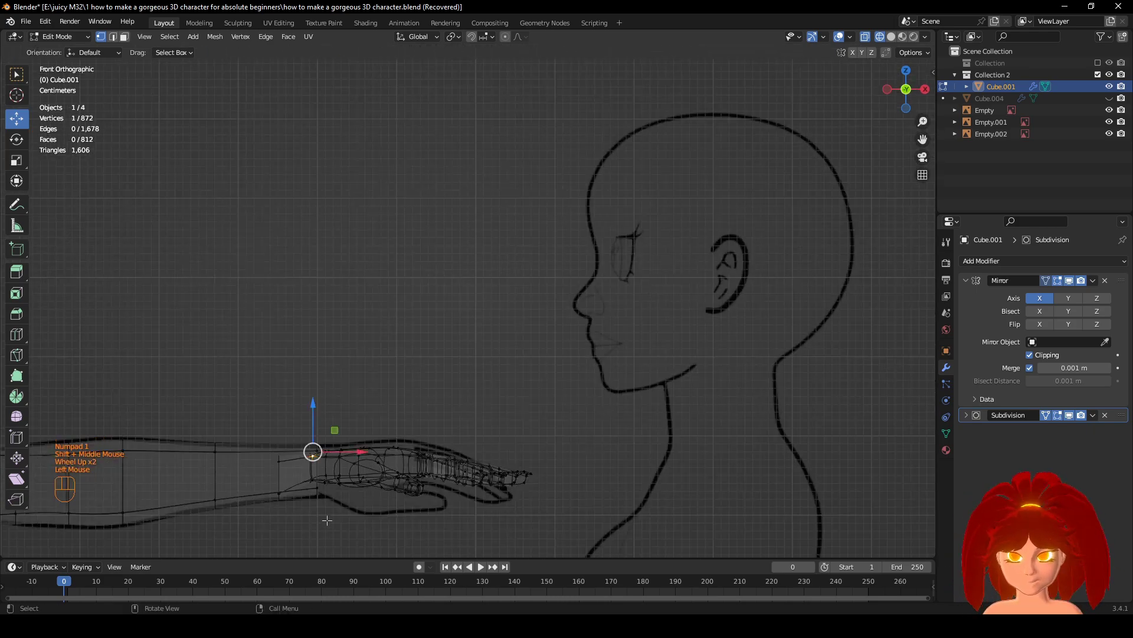
key("KP_Decimal")
scroll(517, 451, "up", 4)
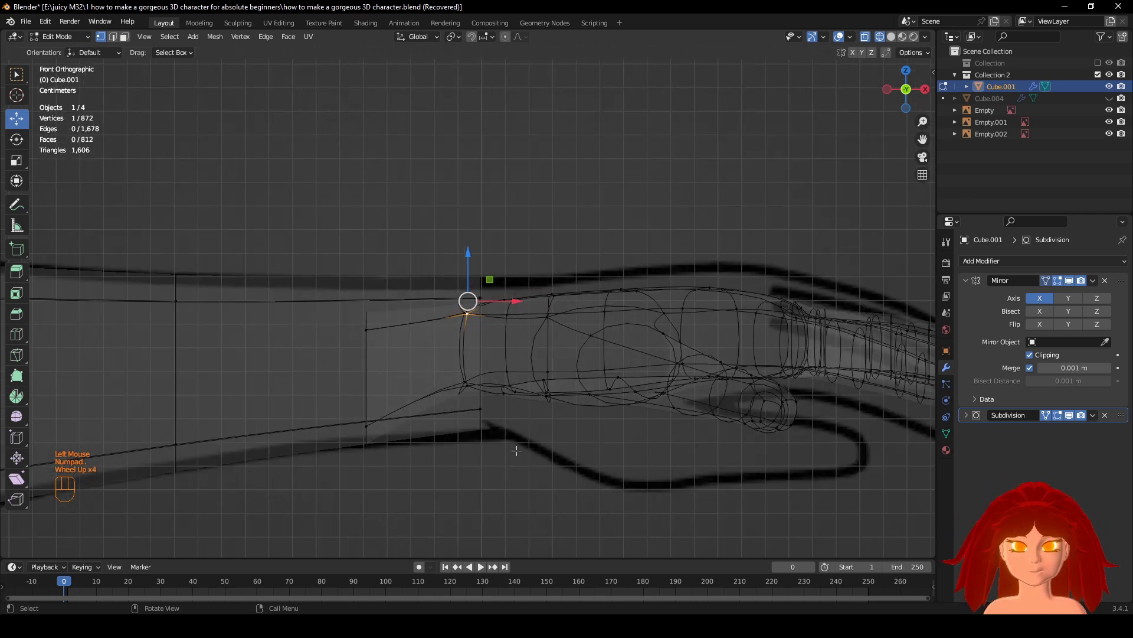
left_click(479, 394, "alt")
key("x")
left_click(623, 298)
Select the hand's open wrist loop and the forearm's open end loop, and connect them with the LoopTools Bridge.
scroll(425, 334, "down", 2)
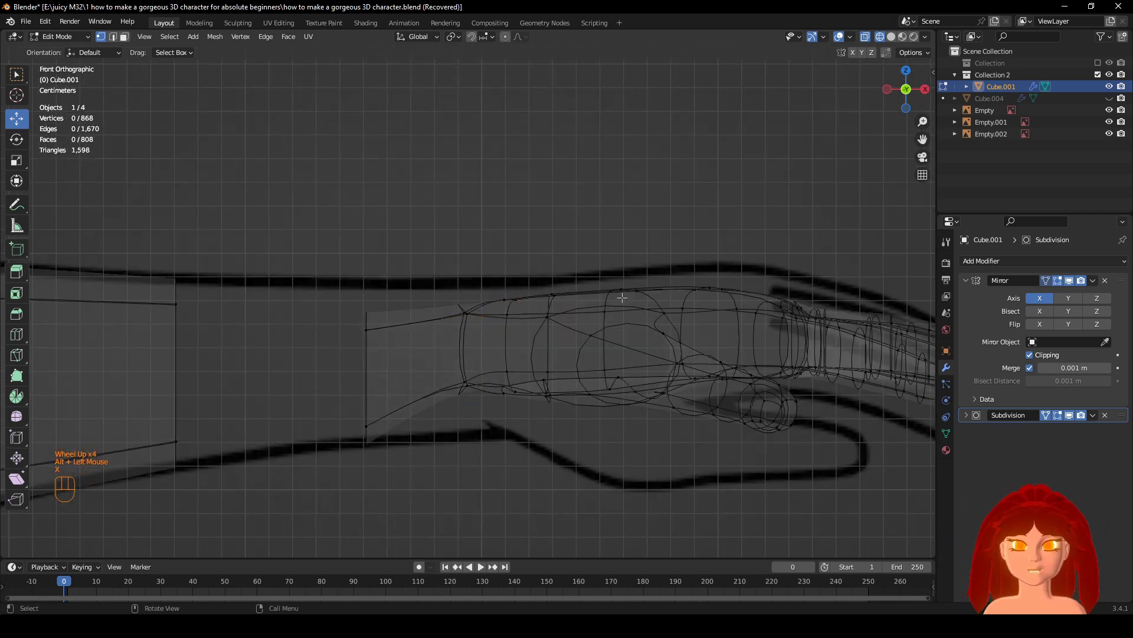
left_click(353, 325, "alt+shift")
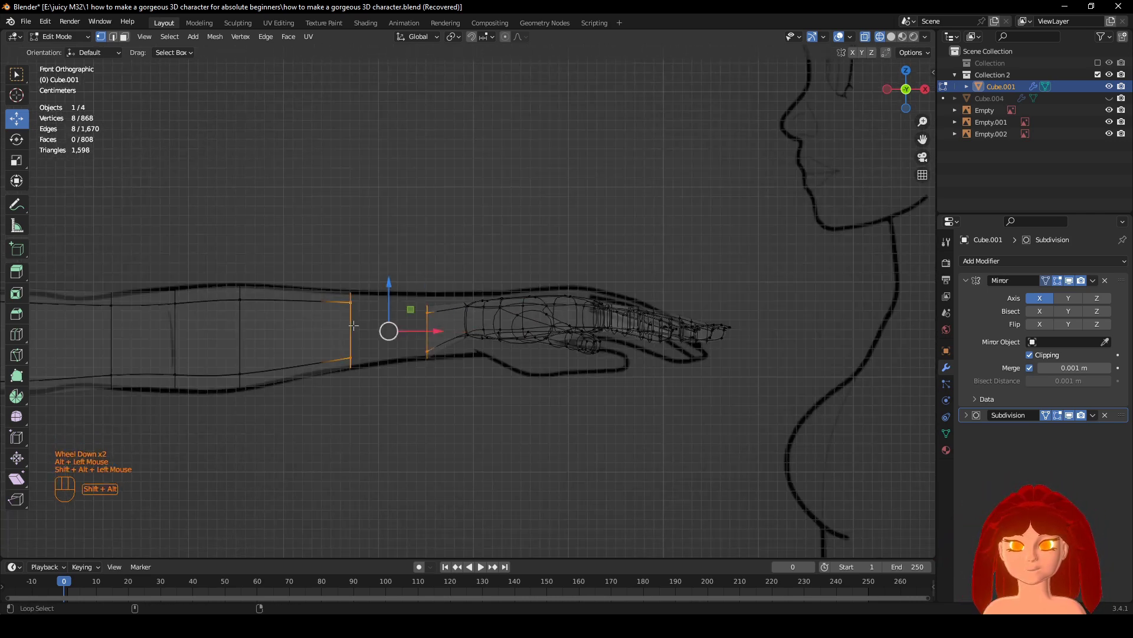
right_click(407, 230)
mouse_move(475, 229)
left_click(516, 228)
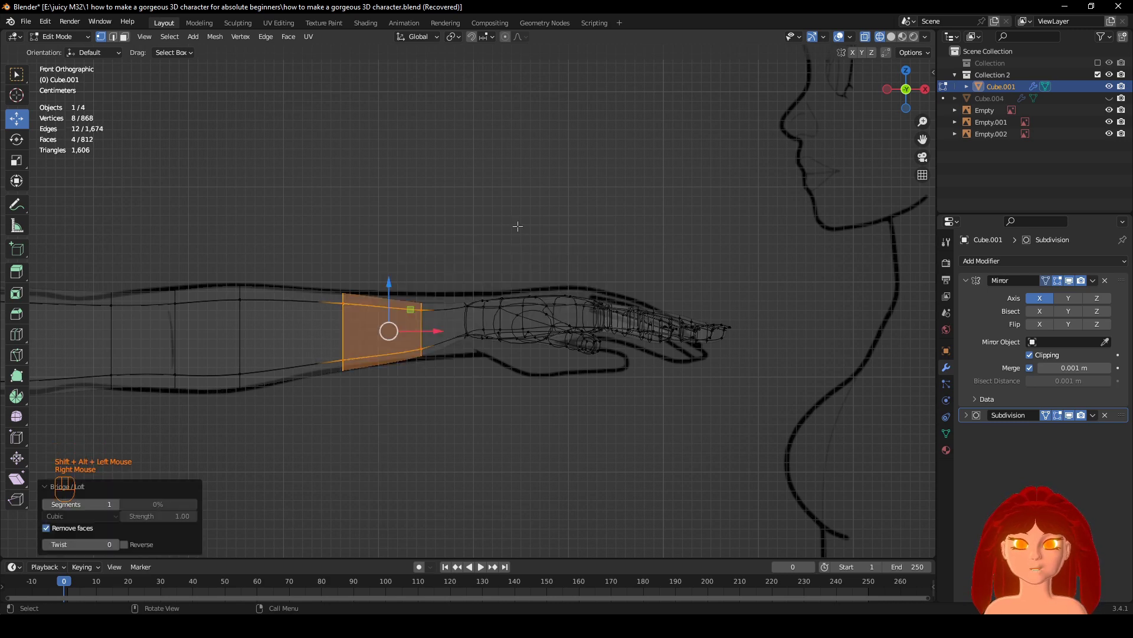
Turn off the Subdivision modifier's viewport display and move the bridged wrist loop up about 0.01 m to match the reference outline.
middle_click_drag(518, 228, 569, 192, "shift")
scroll(568, 193, "up", 2)
scroll(728, 356, "down", 3)
middle_click_drag(728, 356, 809, 412, "shift")
scroll(809, 412, "up", 2)
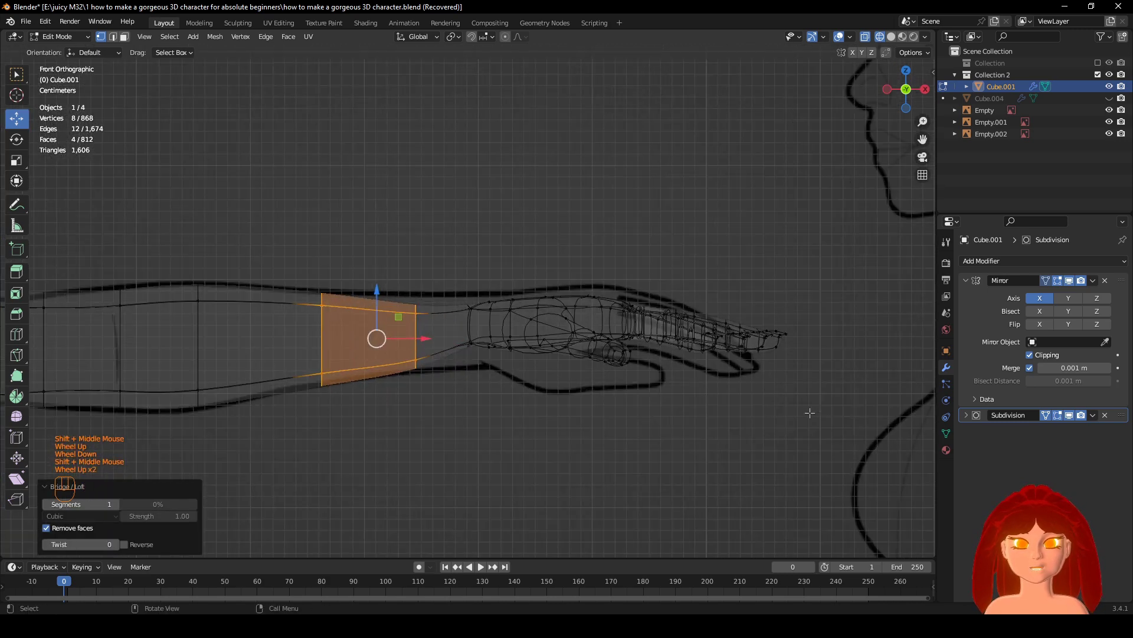
left_click(1070, 415)
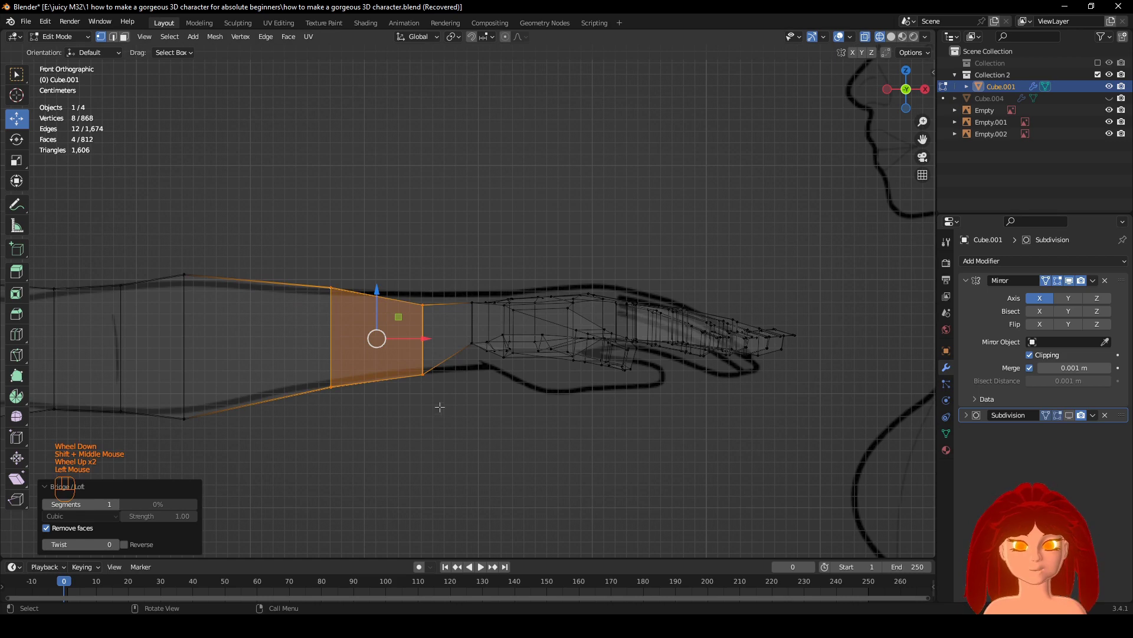
left_click(403, 291)
key("g")
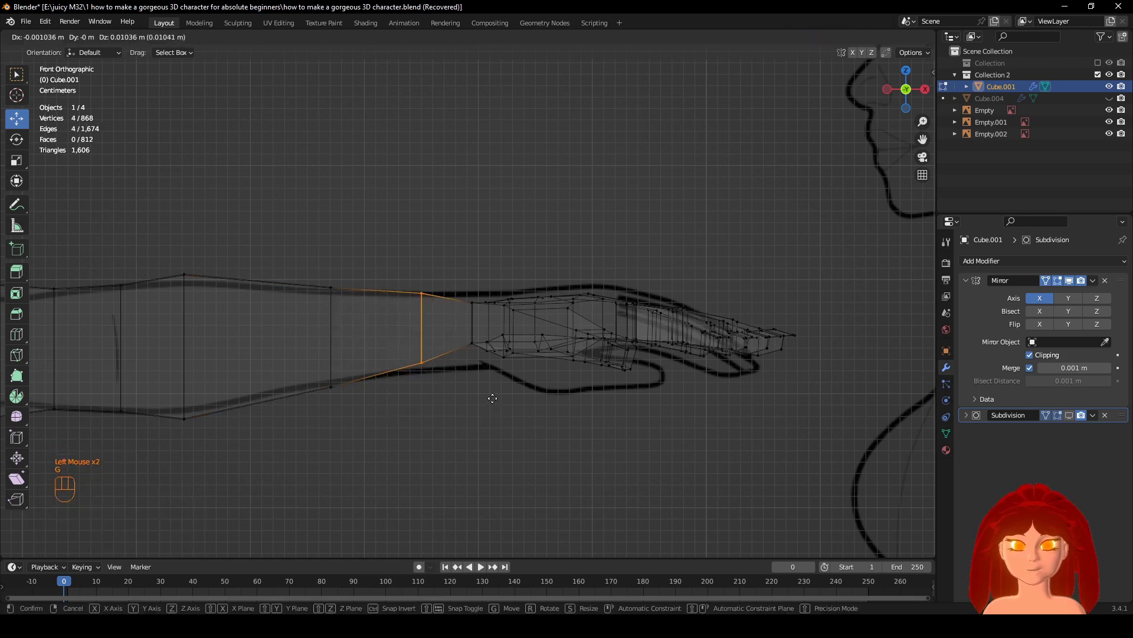
left_click(493, 399)
Select all of the hand's vertices and move the hand 0.01 m along X, away from the forearm.
left_click_drag(862, 446, 547, 274)
middle_click_drag(469, 233, 681, 443)
key("z")
mouse_move(582, 456)
middle_mouse_down()
mouse_move(499, 412)
mouse_move(568, 449)
mouse_move(682, 408)
mouse_move(610, 385)
mouse_move(645, 408)
middle_mouse_up()
scroll(682, 407, "down", 4)
scroll(643, 407, "up", 2)
key("KP_1")
scroll(477, 404, "up", 1)
key("z")
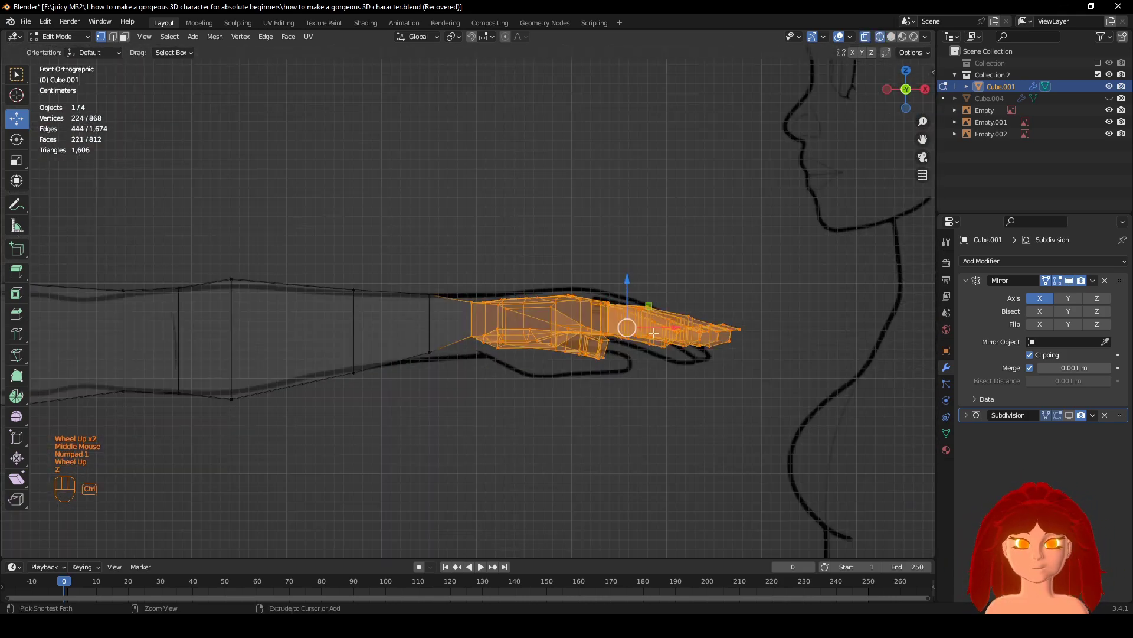
mouse_move(654, 333)
left_mouse_down("ctrl")
mouse_move(691, 324)
mouse_move(673, 325)
left_mouse_up("ctrl")
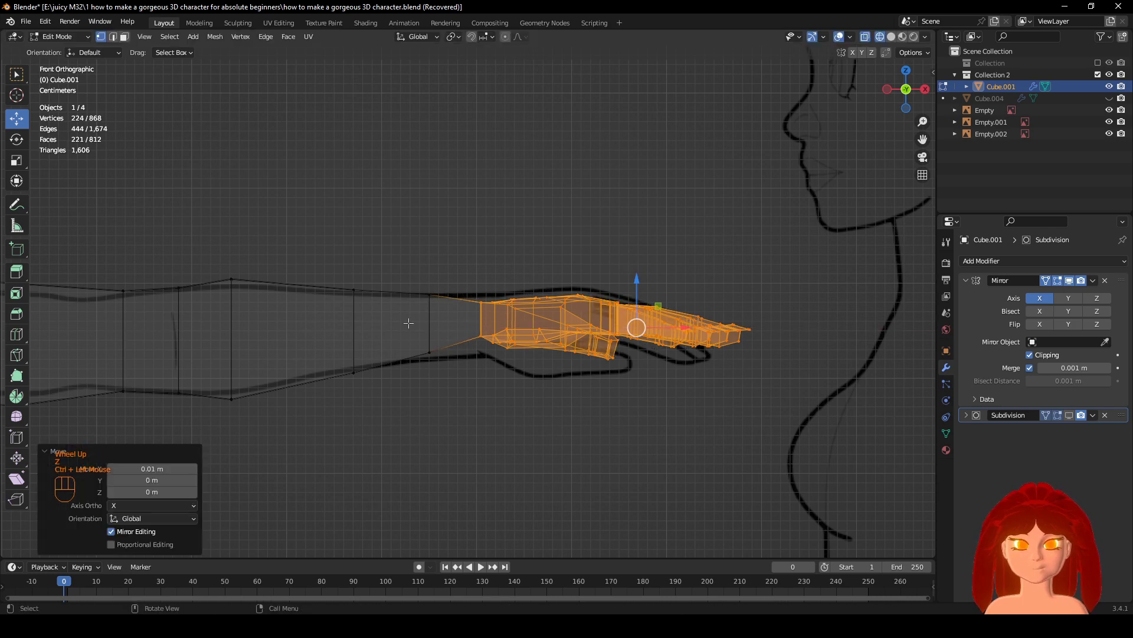
key("ctrl+z")
key("ctrl+shift+z")
key("z")
middle_click_drag(687, 325, 668, 330)
key("KP_3")
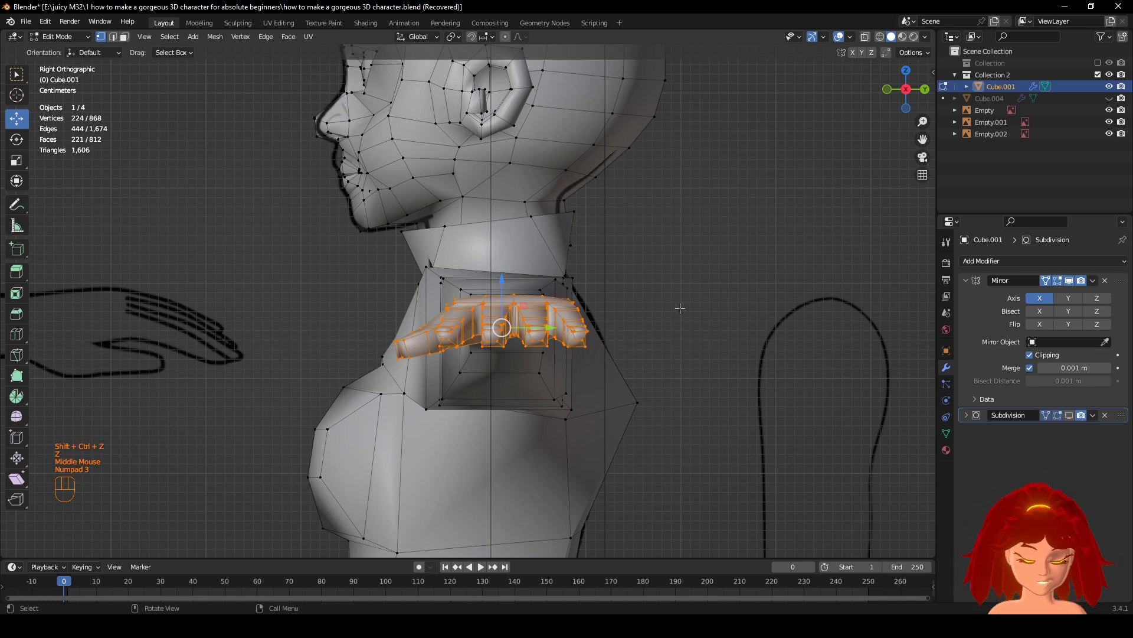
key("KP_2")
key("KP_1")
key("z")
key("s")
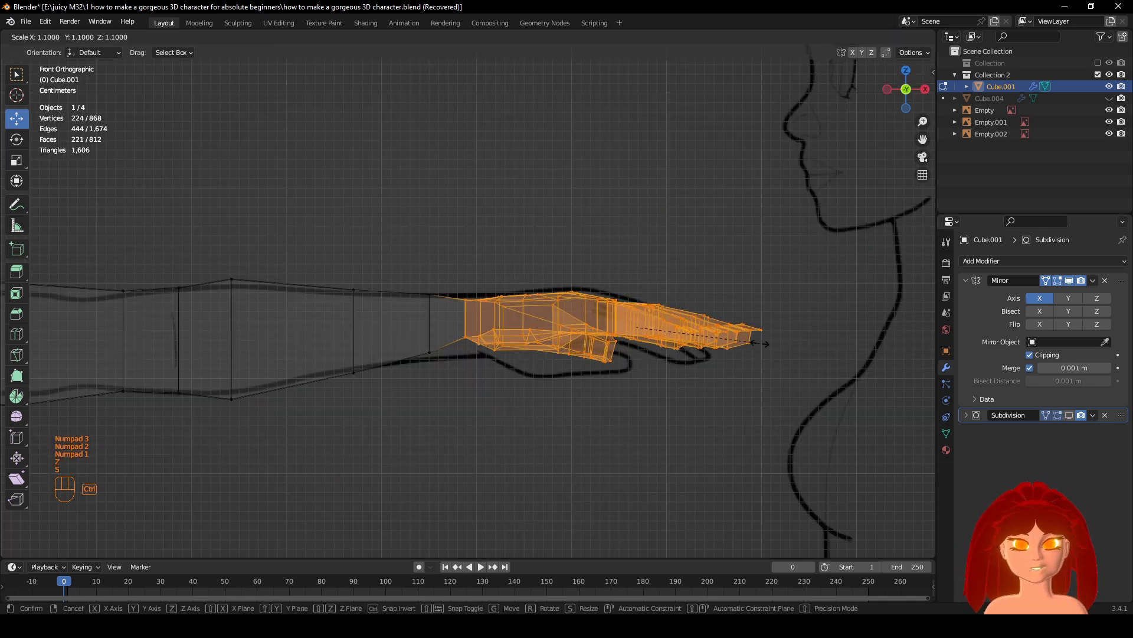
right_click(756, 343, "ctrl")
Hide the viewport overlays and turn the Subdivision modifier's viewport display back on, with solid shading.
key("z")
scroll(841, 341, "down", 2)
middle_click_drag(843, 340, 830, 364)
scroll(830, 364, "down", 3)
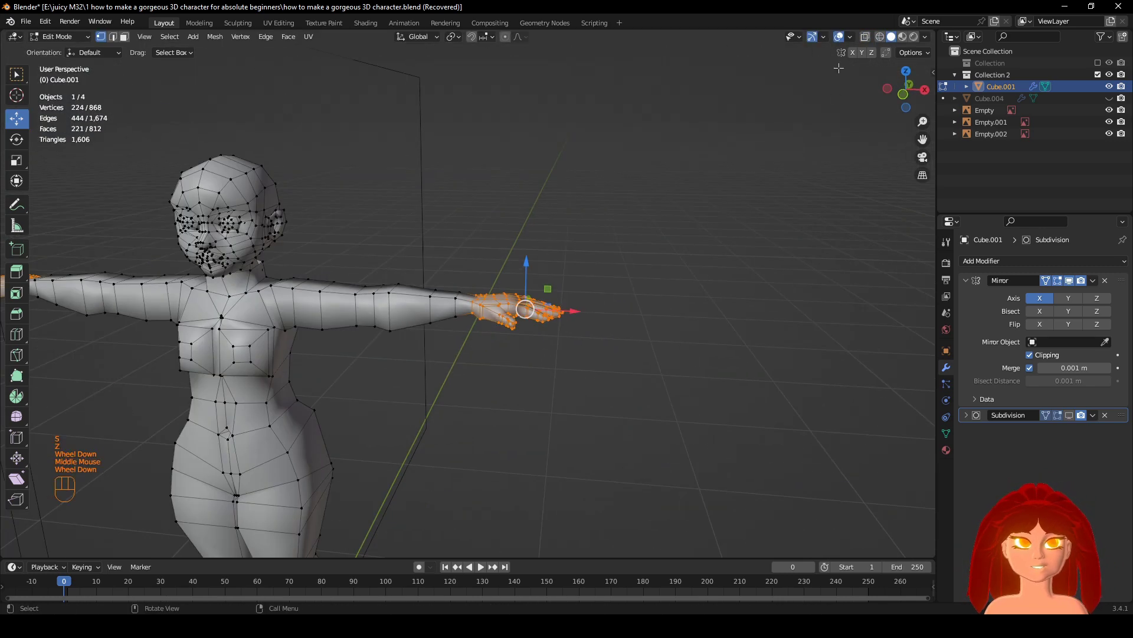
left_click(838, 37)
left_click(1069, 415)
In top view, rotate the selected hand 5° and move it about -0.01 m along Y to line up with the forearm.
middle_click_drag(540, 349, 799, 380)
middle_click_drag(800, 381, 765, 343)
key("KP_1")
scroll(766, 343, "up", 1, "shift")
scroll(663, 329, "up", 2)
middle_click_drag(663, 328, 782, 346)
scroll(661, 404, "down", 2)
key("KP_7")
scroll(700, 423, "up", 4)
scroll(803, 360, "up", 1, "shift")
scroll(830, 379, "up", 1)
key("r")
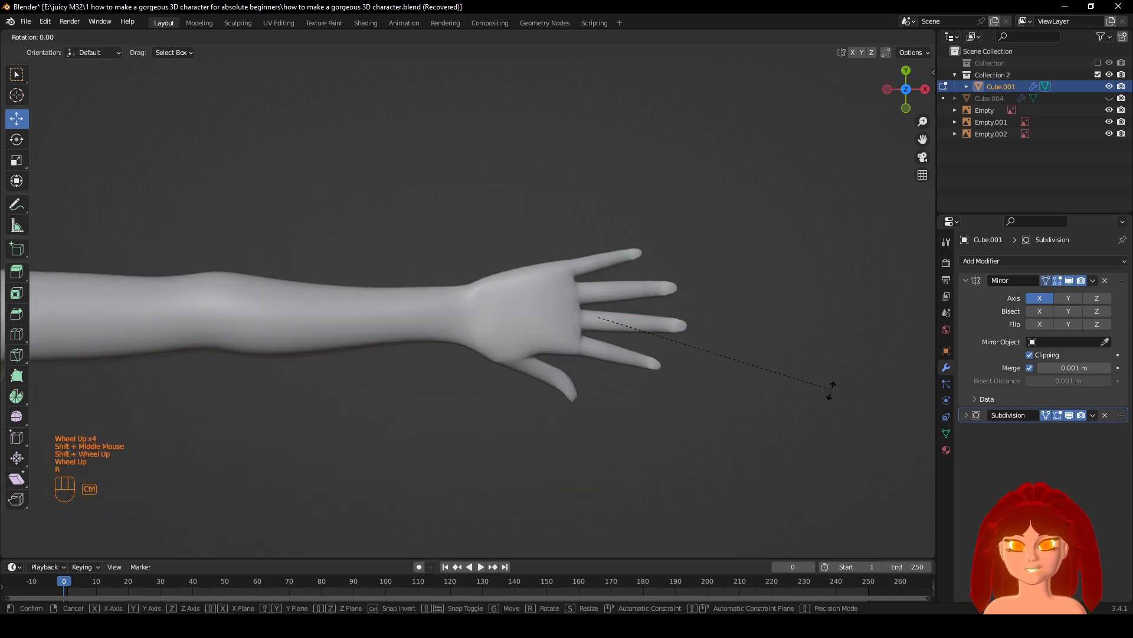
left_click(831, 394)
key("g")
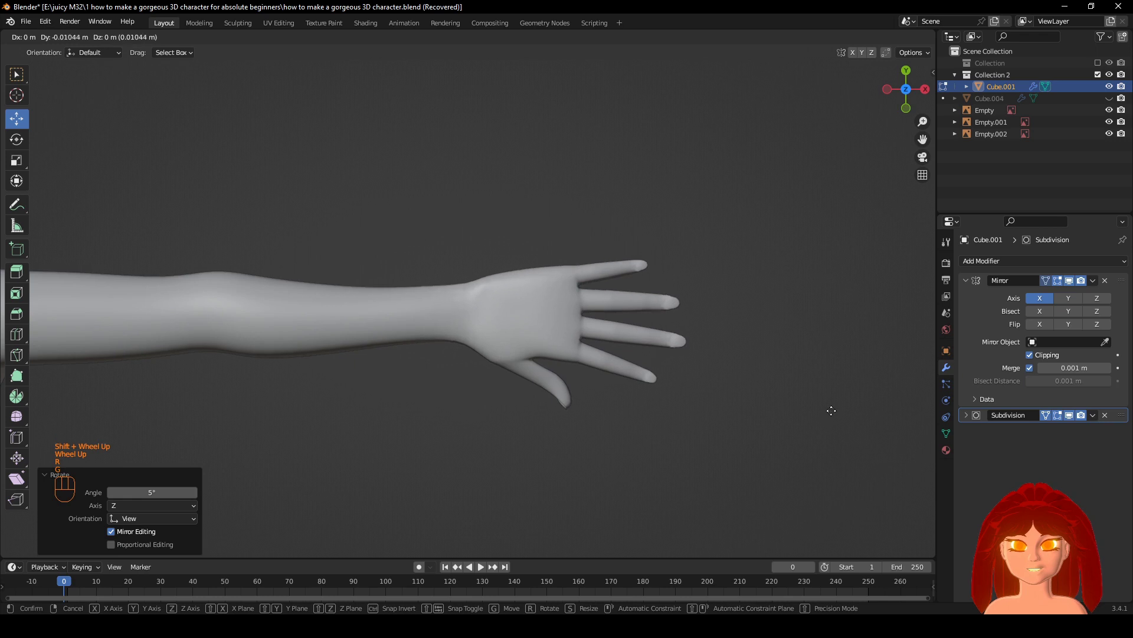
left_click(831, 410)
Undo and redo the hand's latest adjustments to compare its alignment with the forearm.
middle_click_drag(831, 410, 644, 416)
key("KP_7")
key("ctrl+z")
key("ctrl+z")
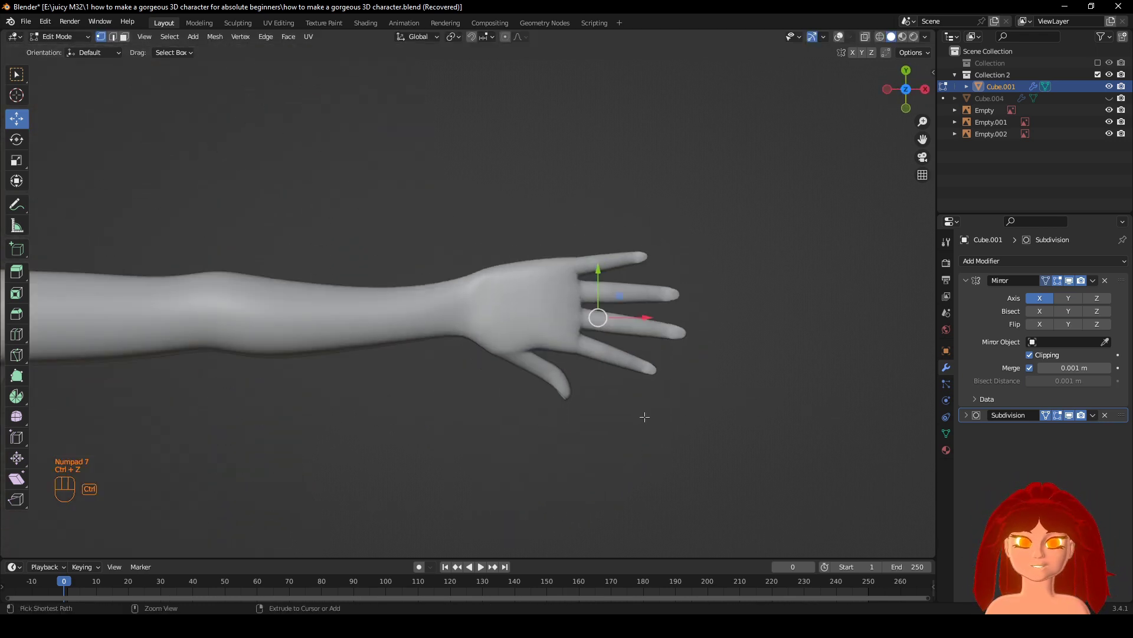
key("KP_1")
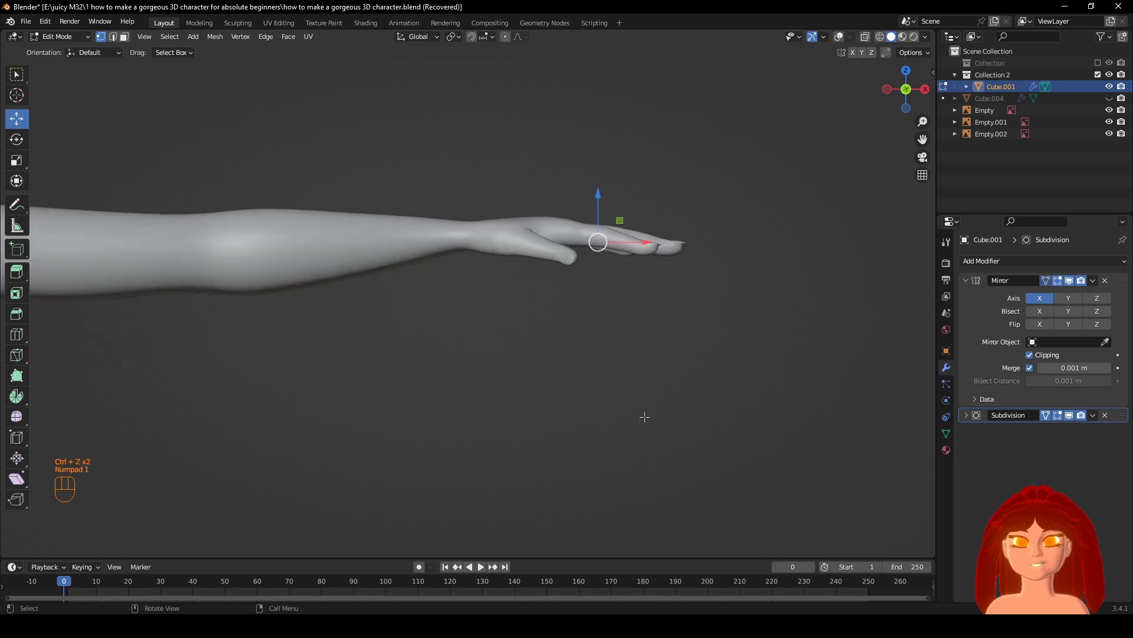
key("KP_7")
key("ctrl+shift+z")
key("ctrl+shift+z")
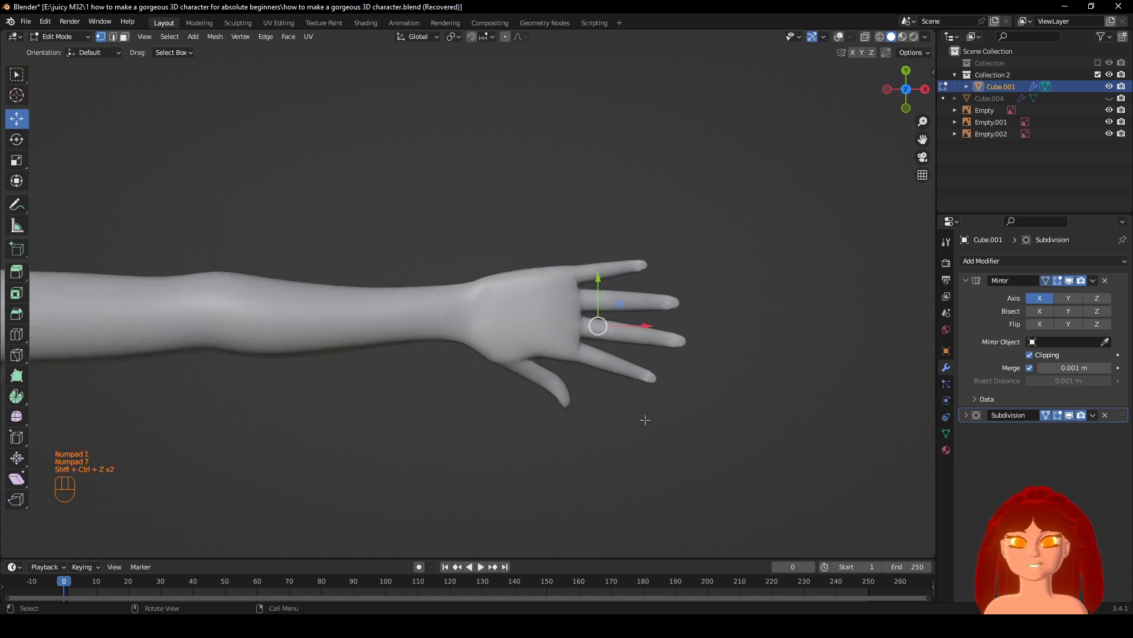
Restore the overlays, turn off the Subdivision display, and move the wrist's edge loop about -0.005 m along Y.
key("z")
scroll(645, 419, "up", 1)
left_click(839, 36)
scroll(723, 268, "up", 3)
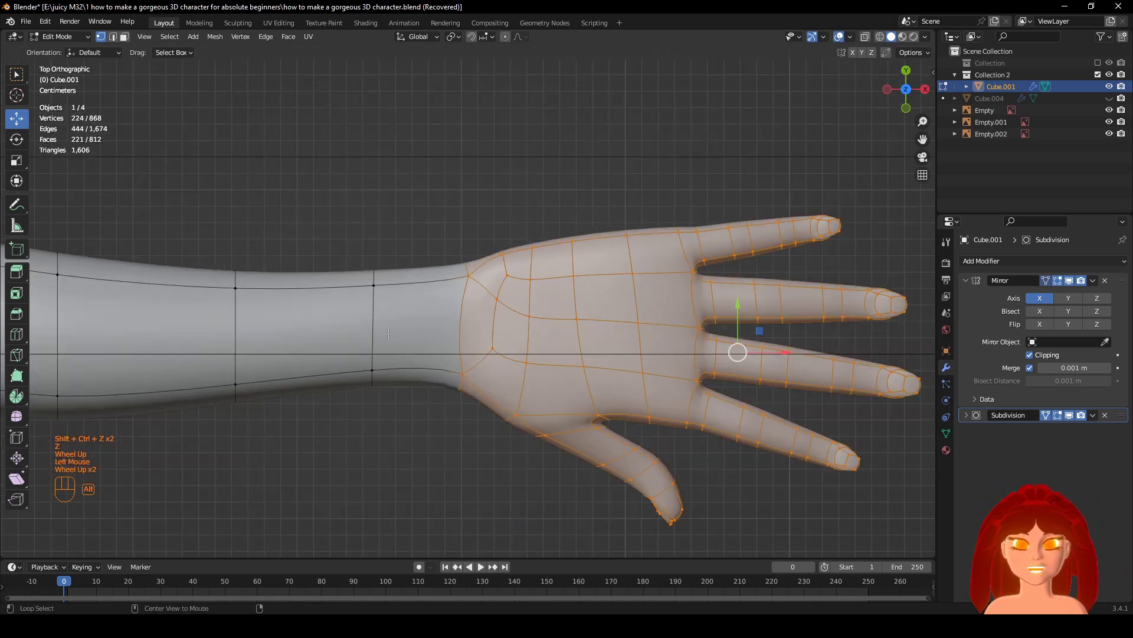
left_click(388, 334, "alt")
left_click(1069, 415)
middle_click_drag(690, 370, 765, 397, "shift")
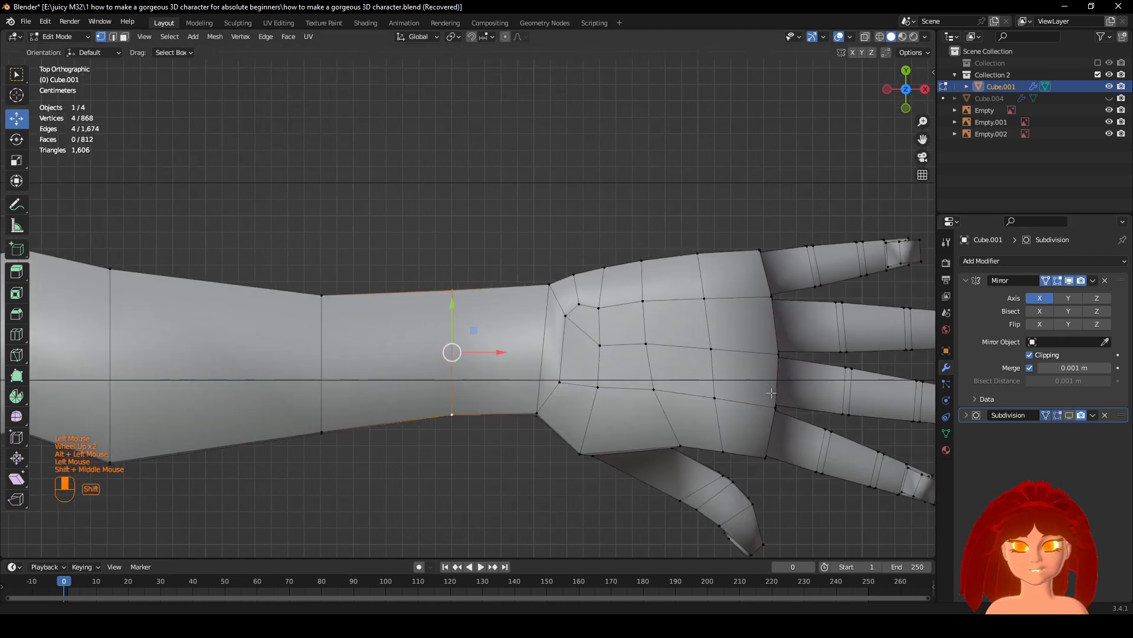
scroll(765, 398, "down", 3)
key("g")
left_click(766, 405)
Select the whole hand, move it about -0.0025 m in X and -0.0056 m in Y, and restore the Subdivision display.
key("z")
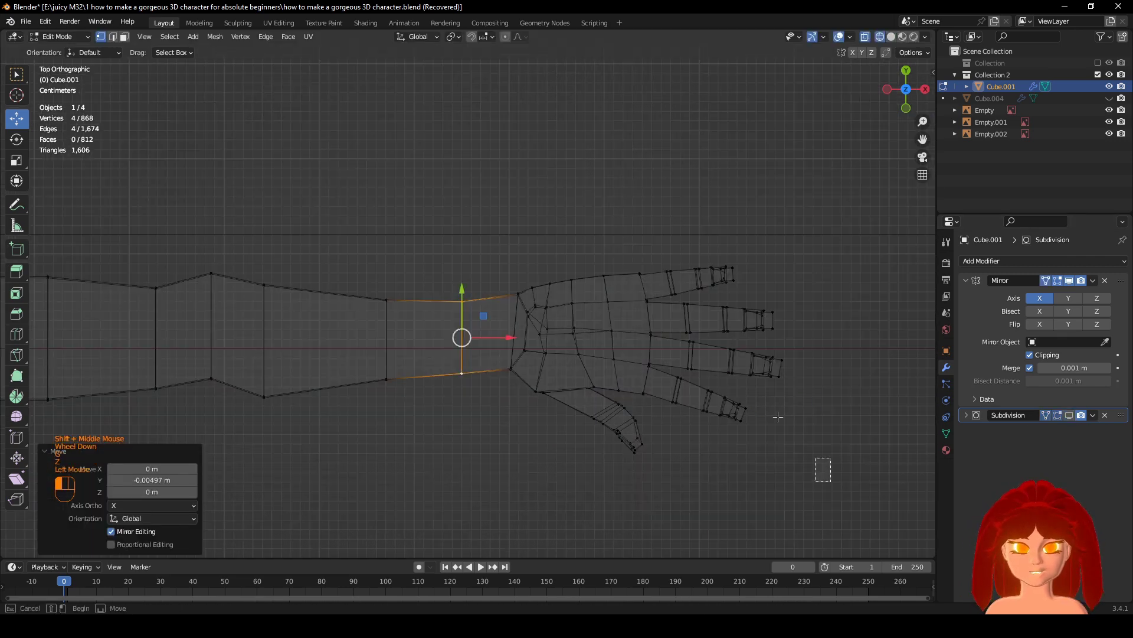
left_click_drag(825, 476, 490, 186)
key("alt+z")
key("g")
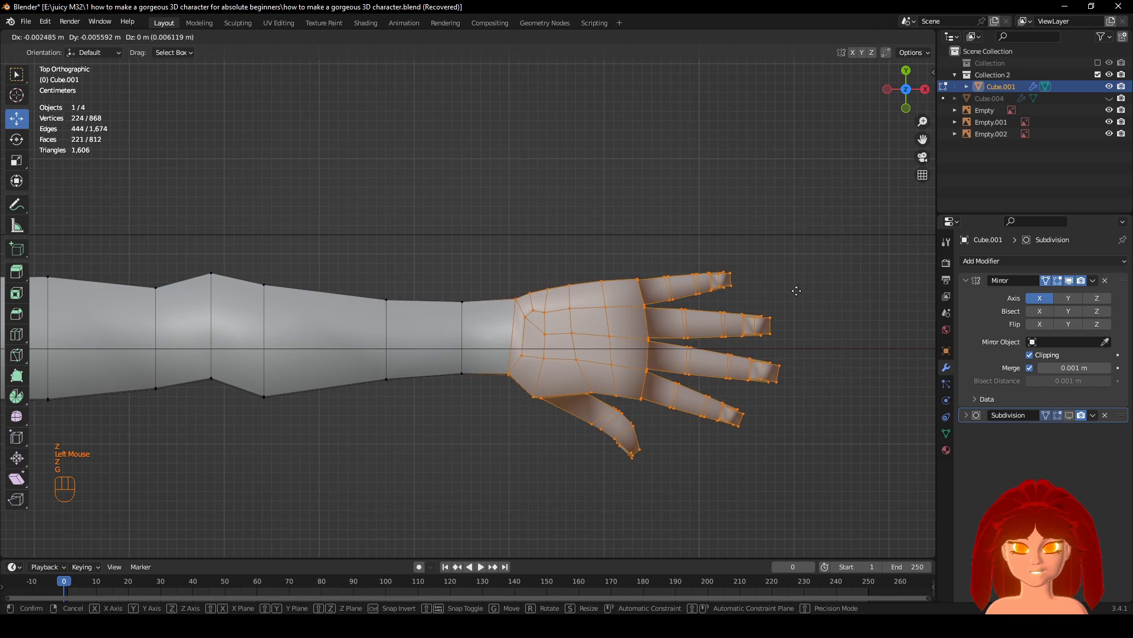
left_click(798, 291)
left_click(1070, 415)
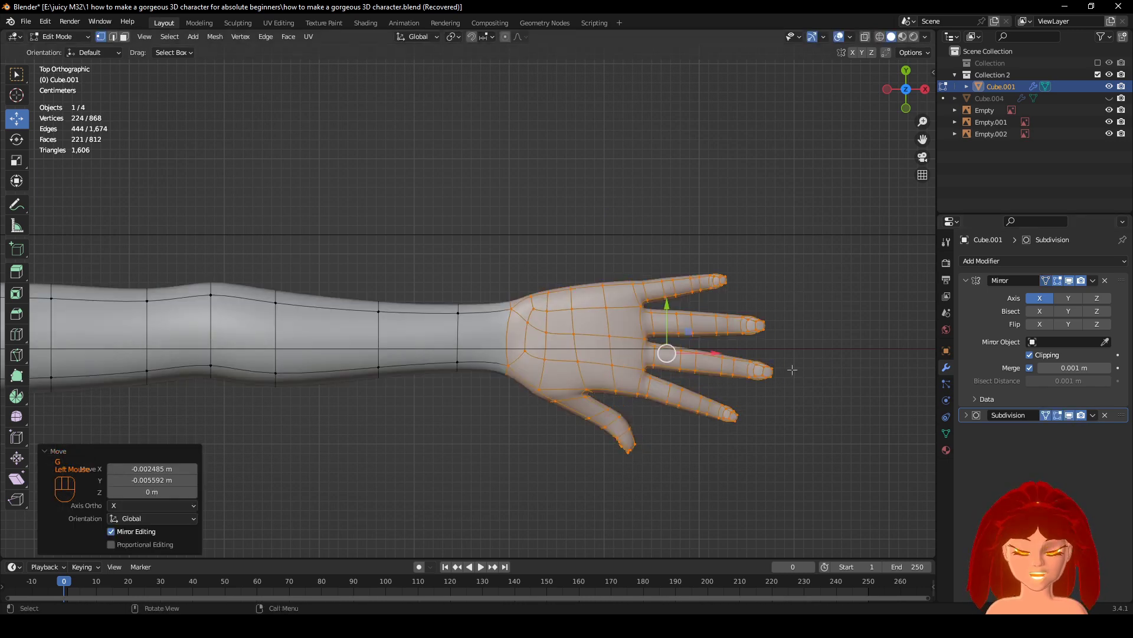
Select six vertices along the palm's little-finger side, scale them down along Z, and clear the selection.
key("KP_1")
scroll(480, 354, "up", 2)
scroll(533, 250, "down", 2)
middle_click_drag(480, 355, 413, 254)
scroll(562, 365, "up", 4)
left_click(407, 250)
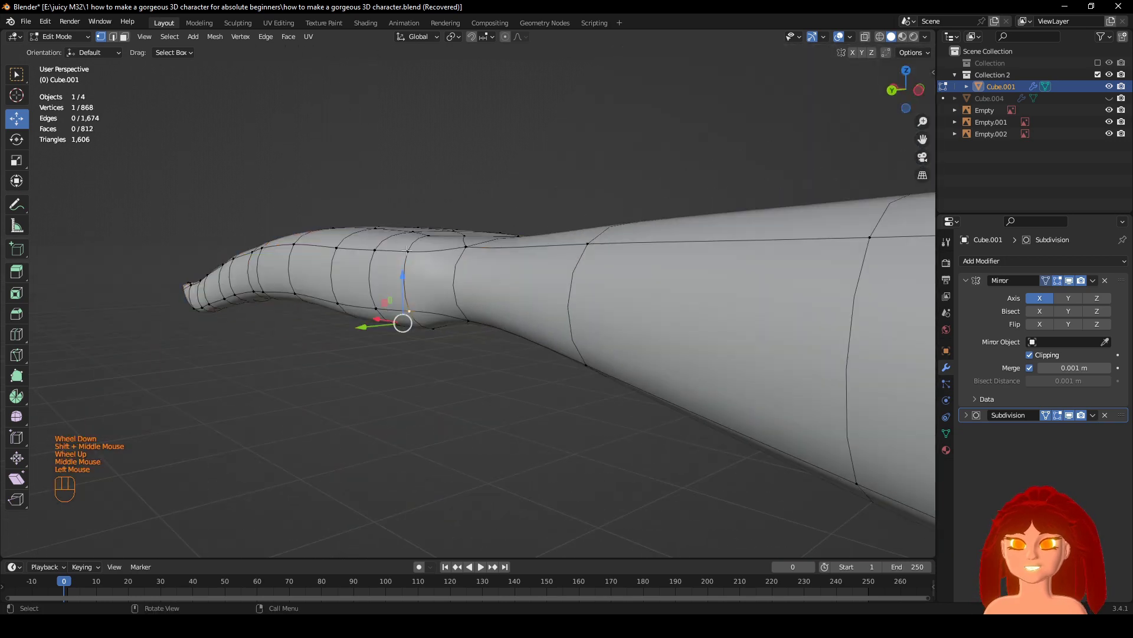
left_click(407, 250, "shift")
left_click(337, 301, "shift")
key("s")
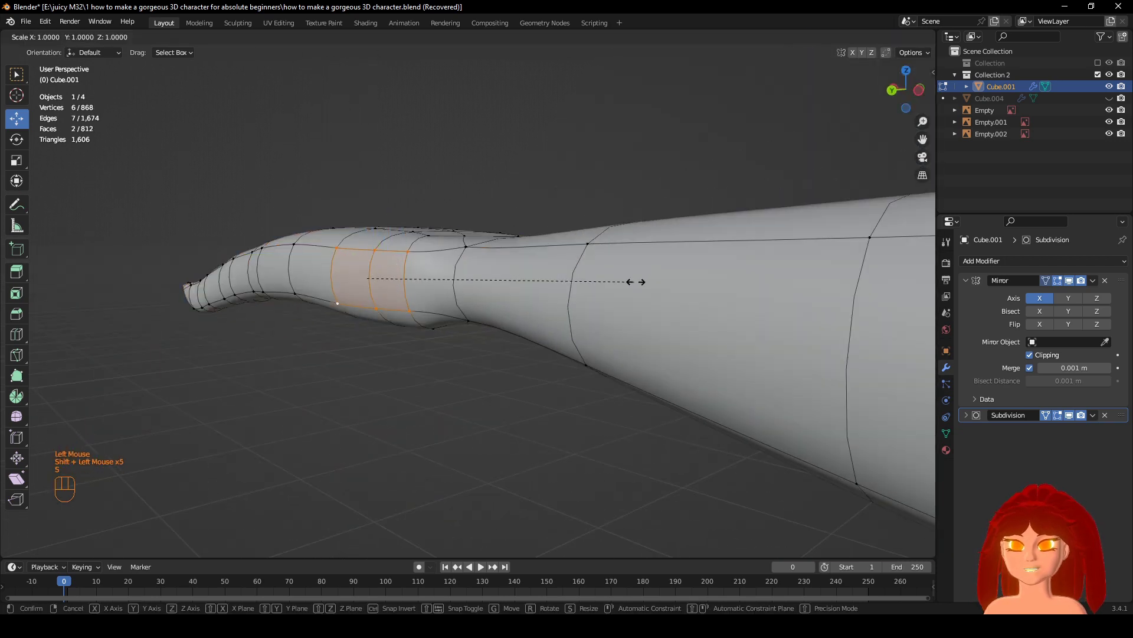
key("z")
left_click(547, 285)
left_click(529, 405)
In top view with wireframe shading, select the wrist's edge loop, scale it to 0.9 along Y, and return to solid shading.
middle_click_drag(560, 375, 466, 399)
scroll(536, 435, "down", 2)
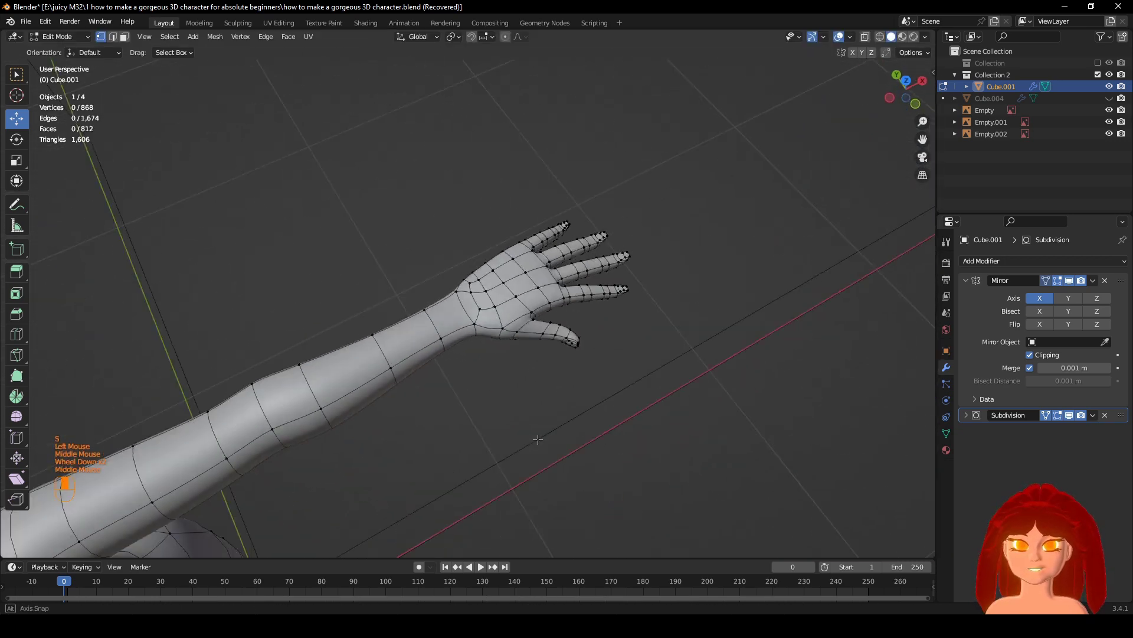
middle_click_drag(536, 435, 560, 443)
scroll(567, 434, "up", 1)
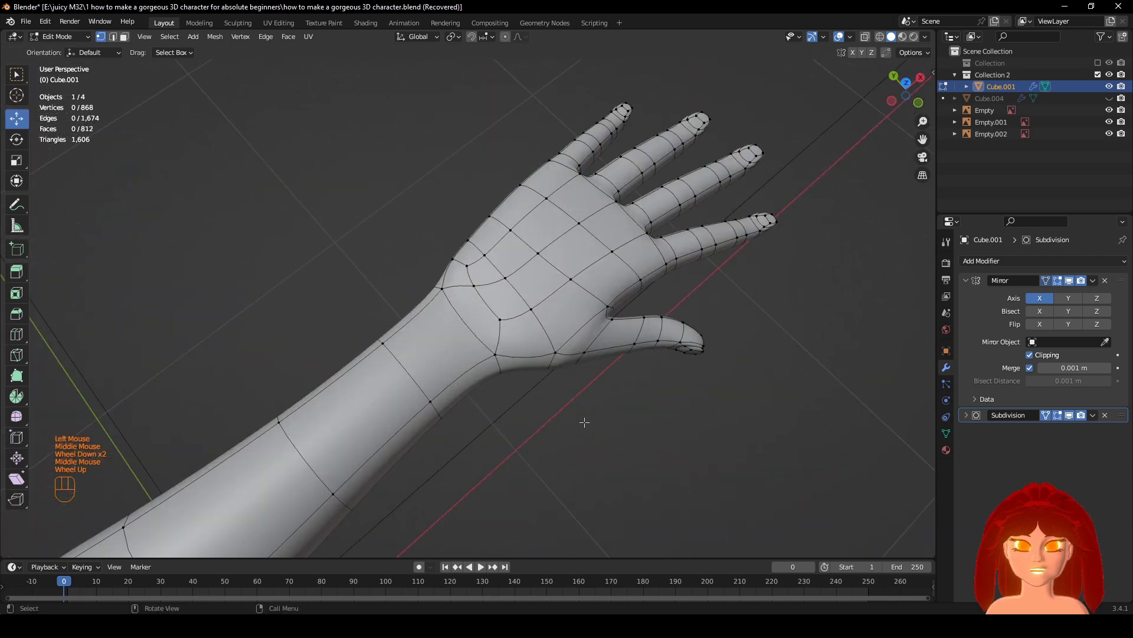
key("KP_7")
key("z")
left_click_drag(394, 450, 309, 235)
key("s")
key("y")
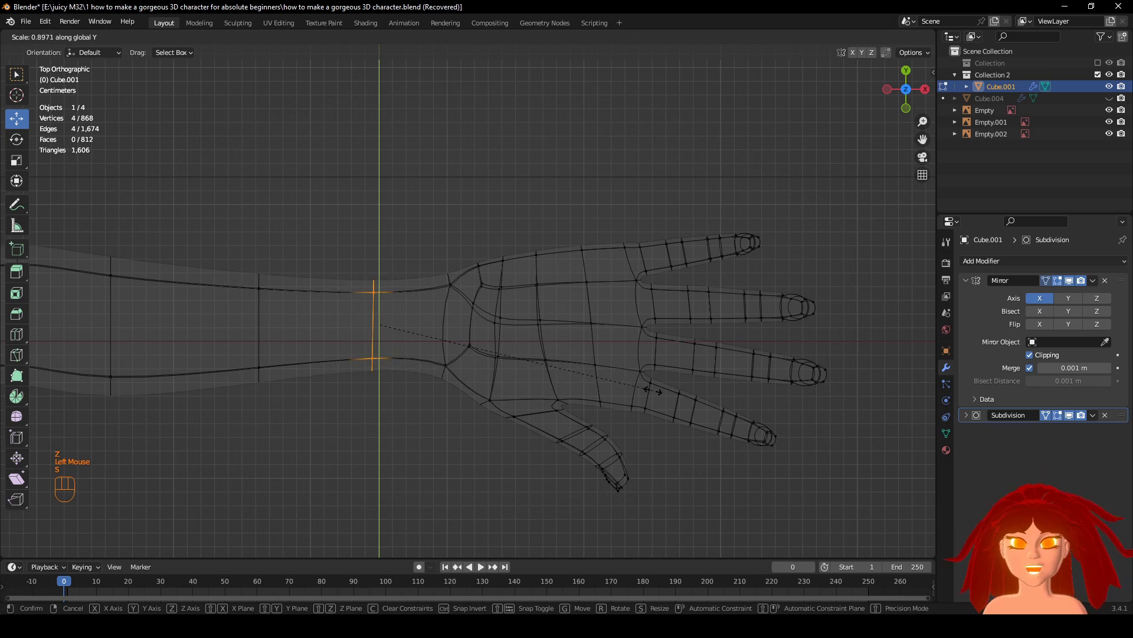
left_click(653, 390)
key("z")
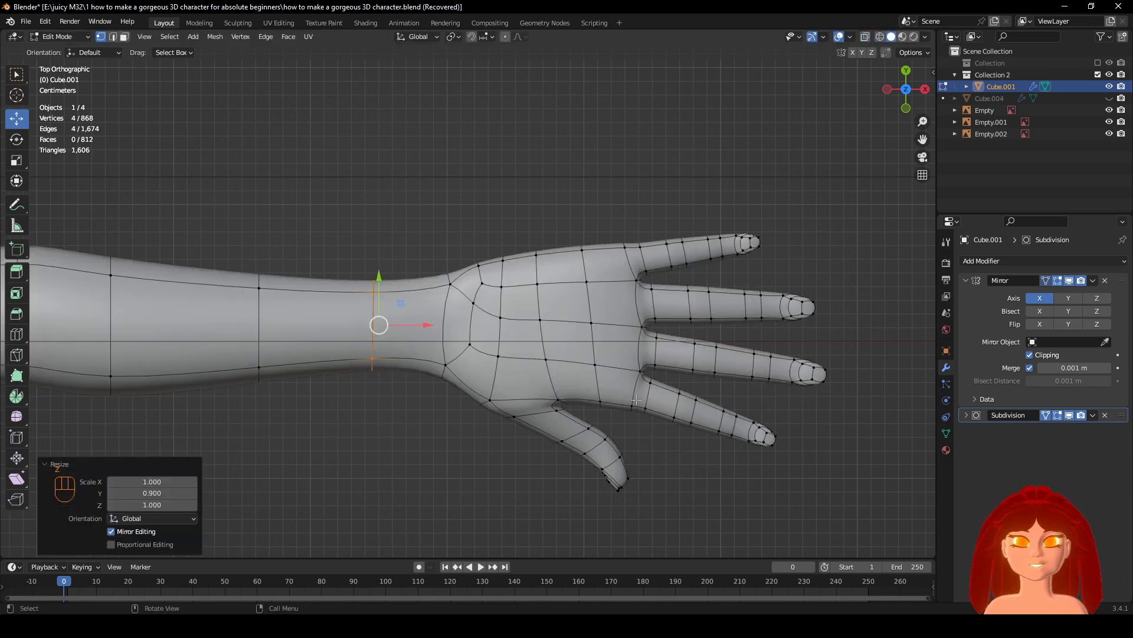
Scale the wrist's edge loop once more along Y, to about 0.93.
key("s")
key("y")
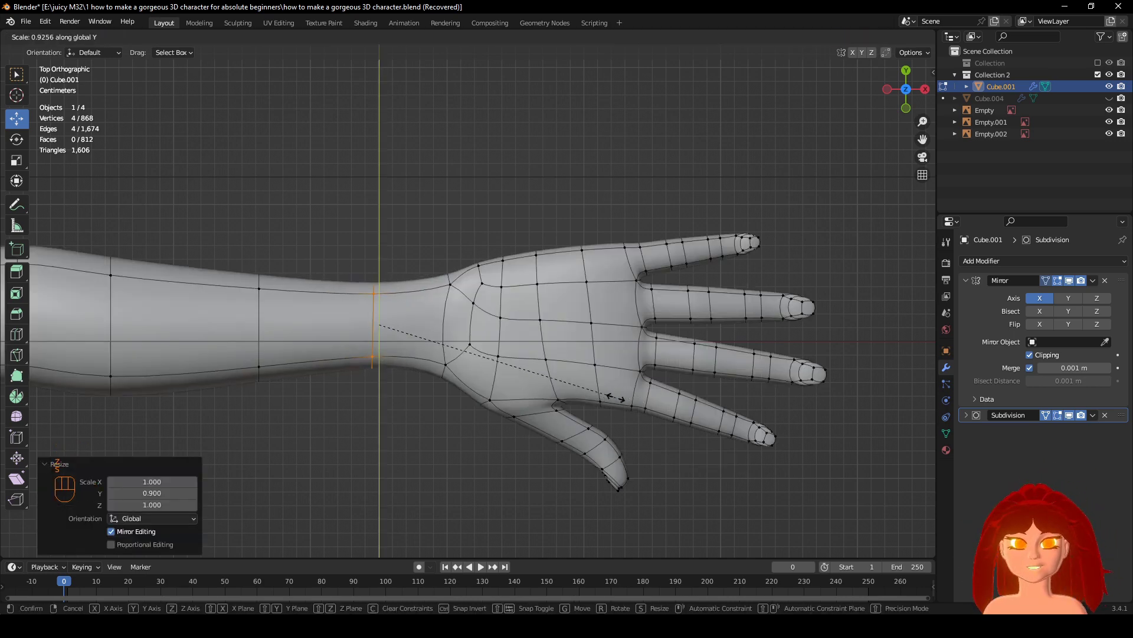
left_click(614, 398)
Turn off the Subdivision display, slide the mid-forearm edge loop slightly towards the elbow, clear the selection, and restore the Subdivision display.
scroll(614, 398, "down", 2)
middle_click_drag(614, 398, 484, 354, "shift")
scroll(484, 354, "up", 2)
left_click(1069, 415)
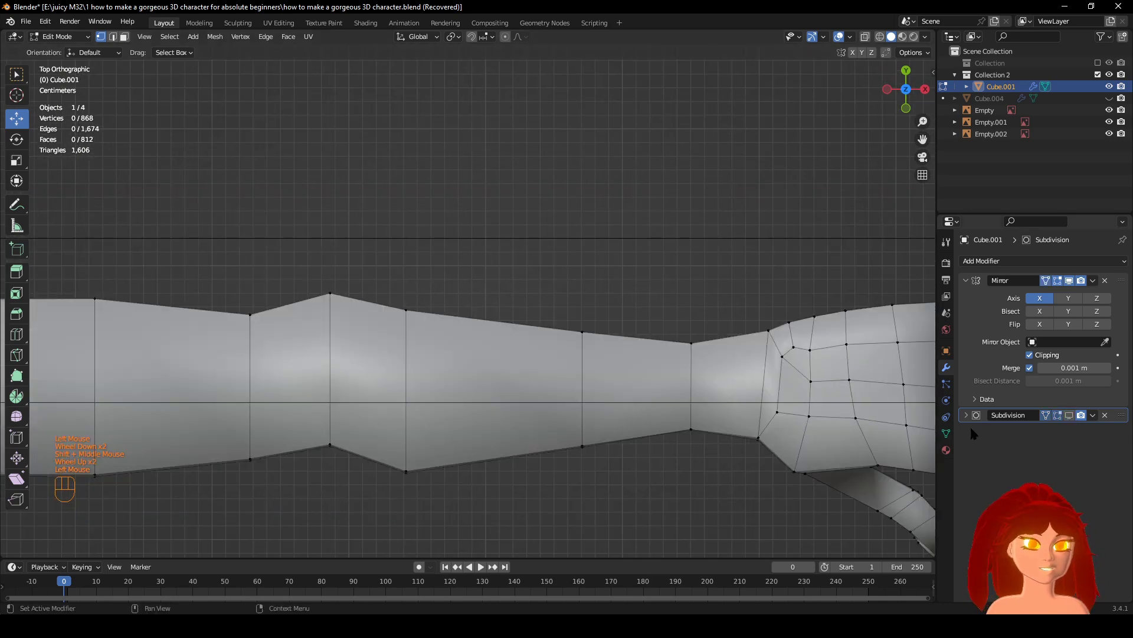
middle_click_drag(585, 354, 490, 342, "shift")
scroll(490, 343, "up", 1, "shift")
left_click(489, 339, "alt")
key("g")
key("g")
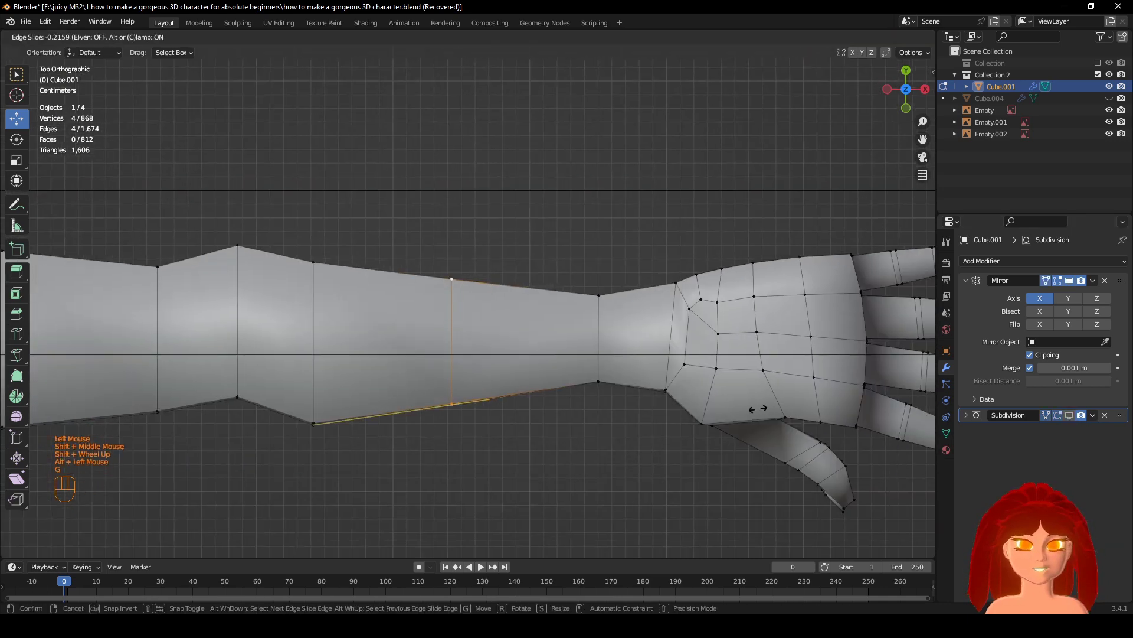
left_click(757, 409)
left_click(584, 473)
scroll(585, 473, "down", 2)
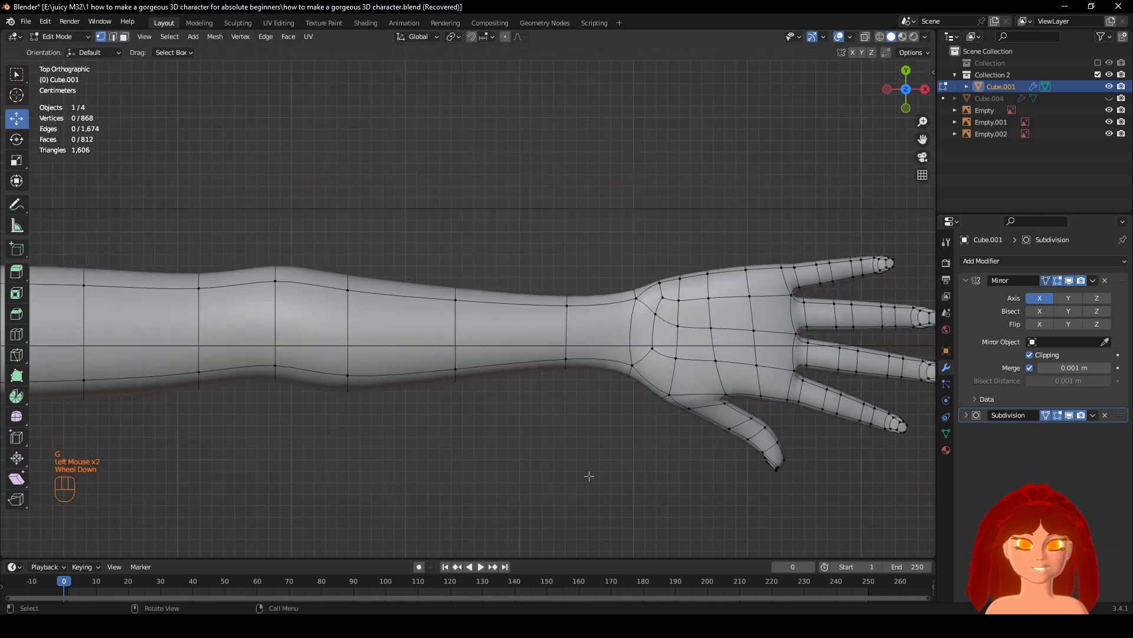
Select the four-vertex edge loop in the neck between head and body and delete its vertices.
middle_click_drag(584, 473, 43, 265)
key("KP_1")
scroll(595, 354, "down", 1)
middle_click_drag(556, 416, 425, 555)
scroll(448, 437, "down", 1)
middle_click_drag(479, 428, 490, 83, "shift")
scroll(403, 256, "up", 1, "shift")
scroll(403, 256, "up", 1)
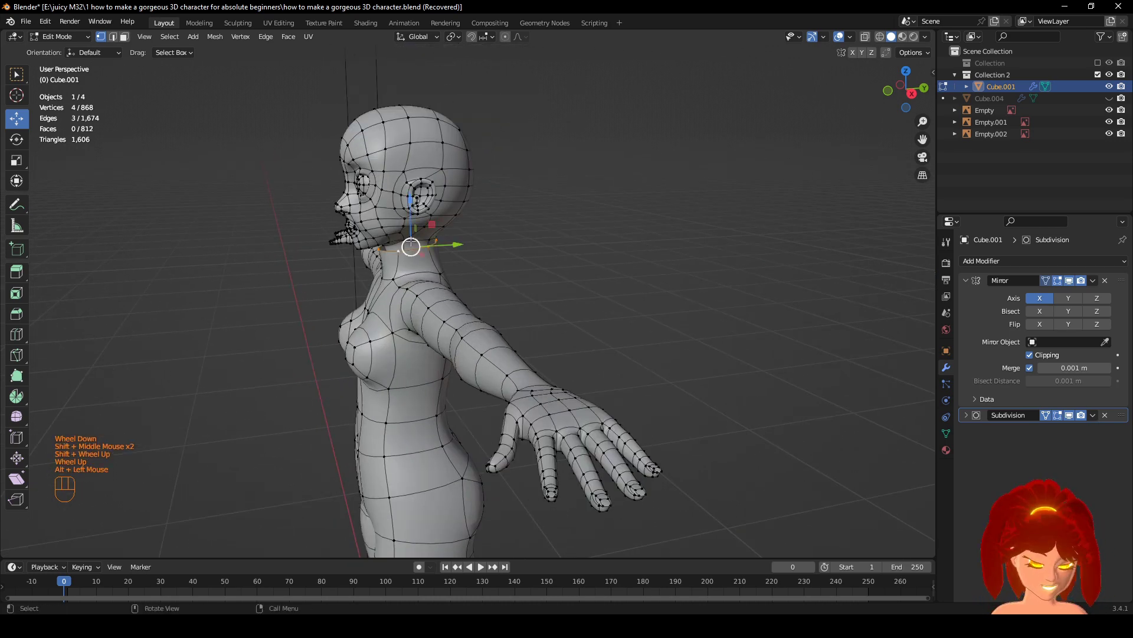
key("KP_Decimal")
key("x")
key("Return")
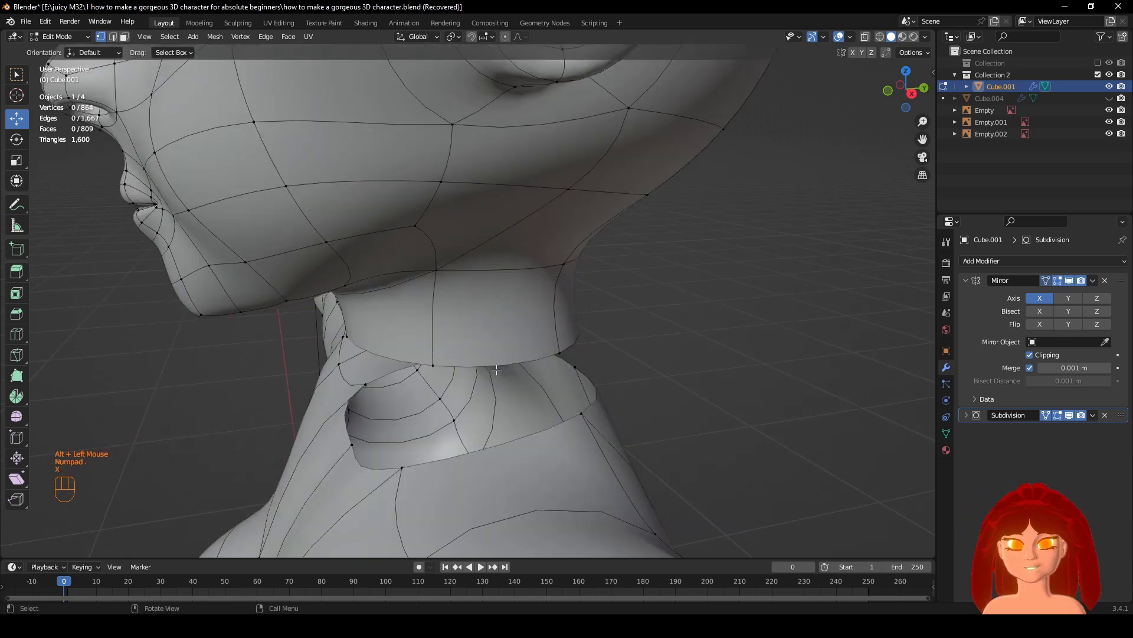
Select the open edge loops of the head's neck and the body and join them with LoopTools Bridge.
left_click(555, 435, "alt+shift")
middle_click_drag(555, 435, 682, 347)
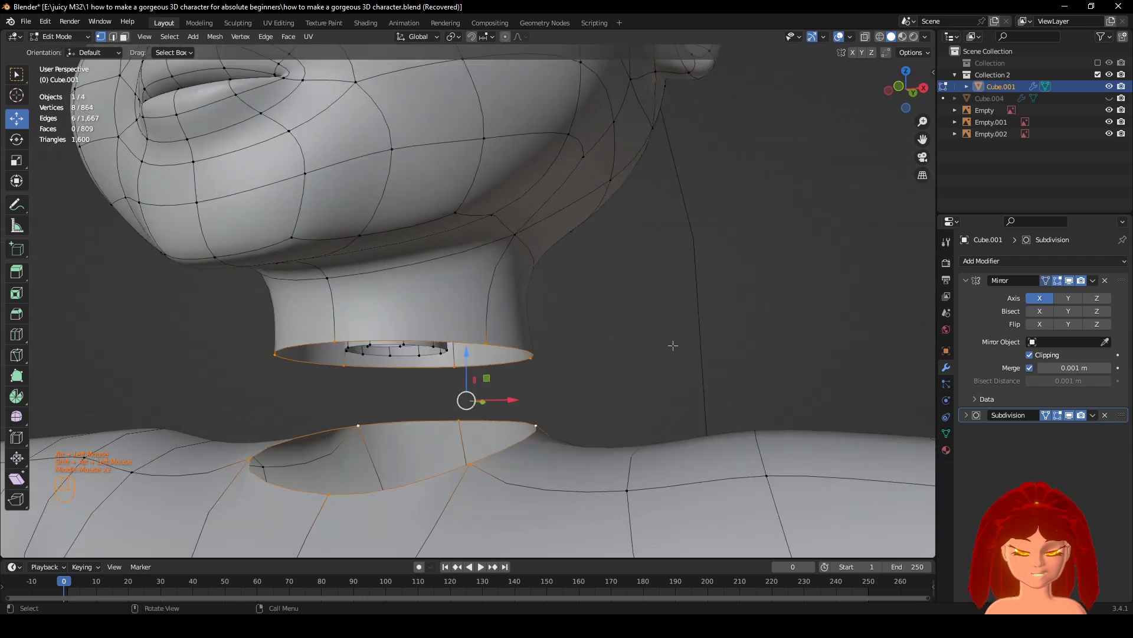
key("KP_1")
mouse_move(679, 314)
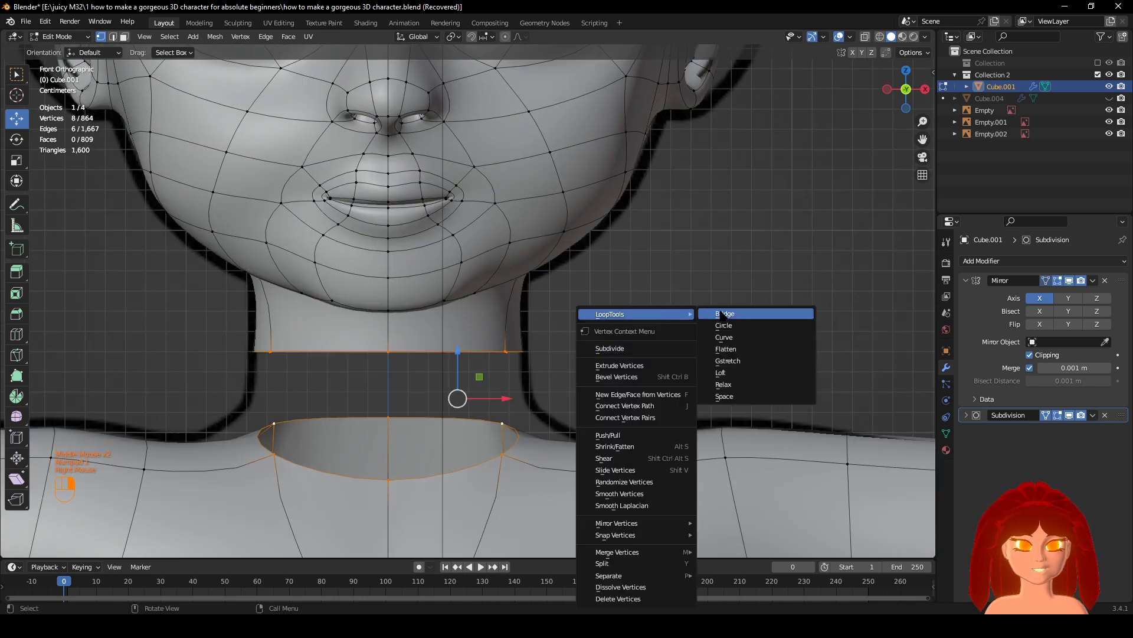
left_click(726, 313)
middle_click_drag(679, 331, 598, 338)
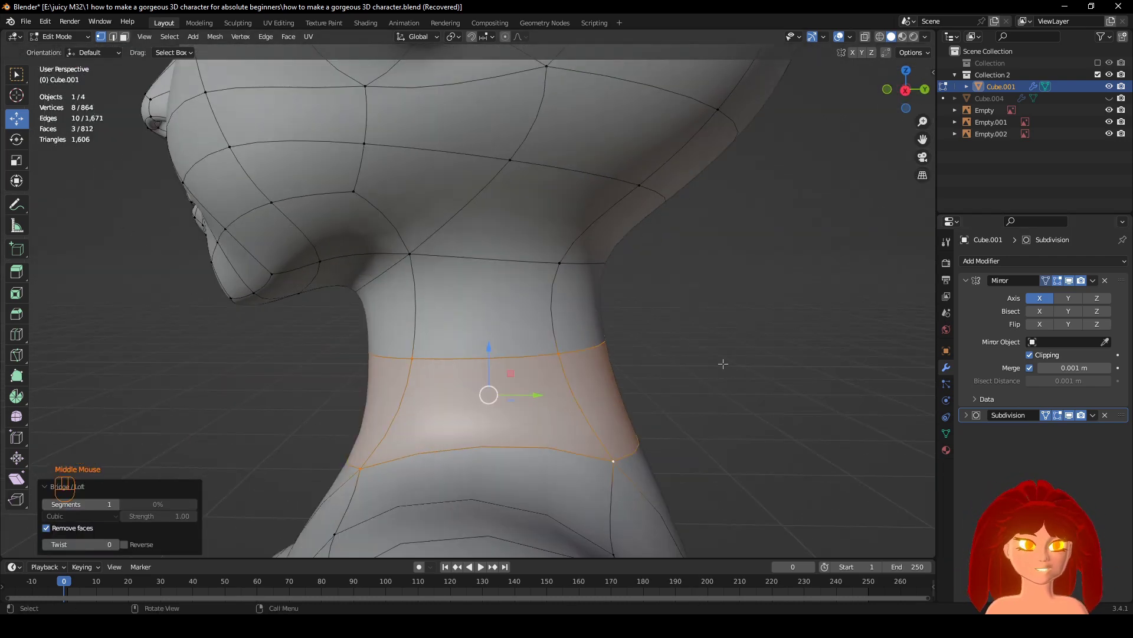
Select the neck's middle edge loop and round it with LoopTools Circle.
left_click(583, 350, "alt")
right_click(713, 283)
mouse_move(715, 283)
left_click(750, 286)
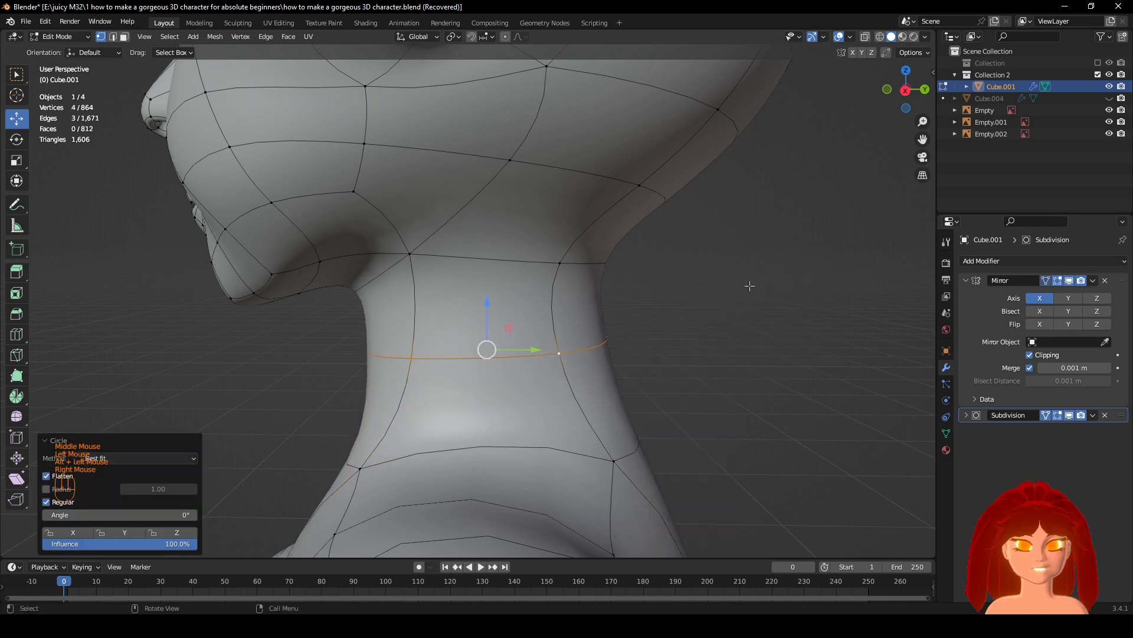
Select the upper neck loop below the jaw, round it with LoopTools Circle, and rotate it -8.5° about Z.
left_click(506, 263, "alt")
middle_click_drag(506, 263, 549, 239)
left_click(320, 301, "shift")
right_click(623, 245)
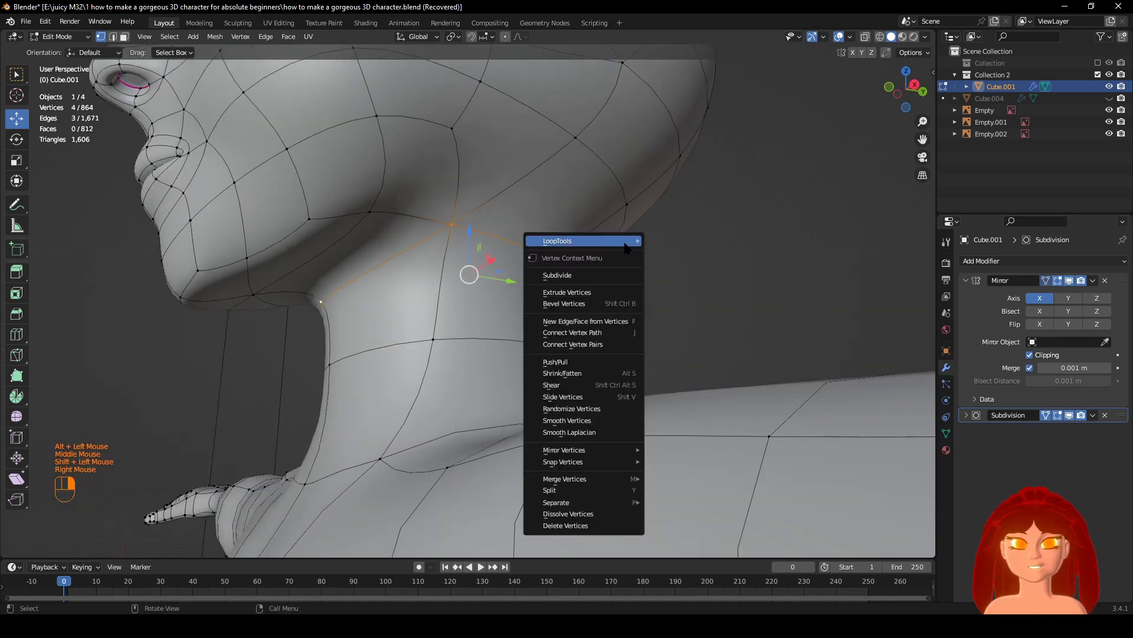
mouse_move(625, 245)
left_click(670, 255)
key("r")
key("z")
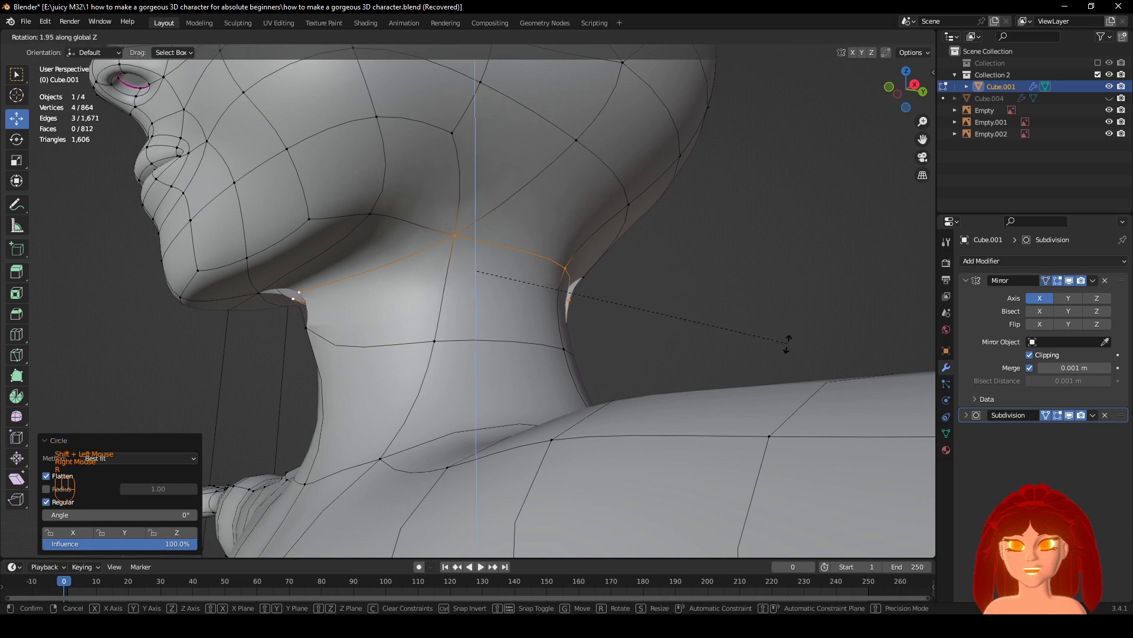
left_click(791, 295)
middle_click_drag(791, 295, 693, 319)
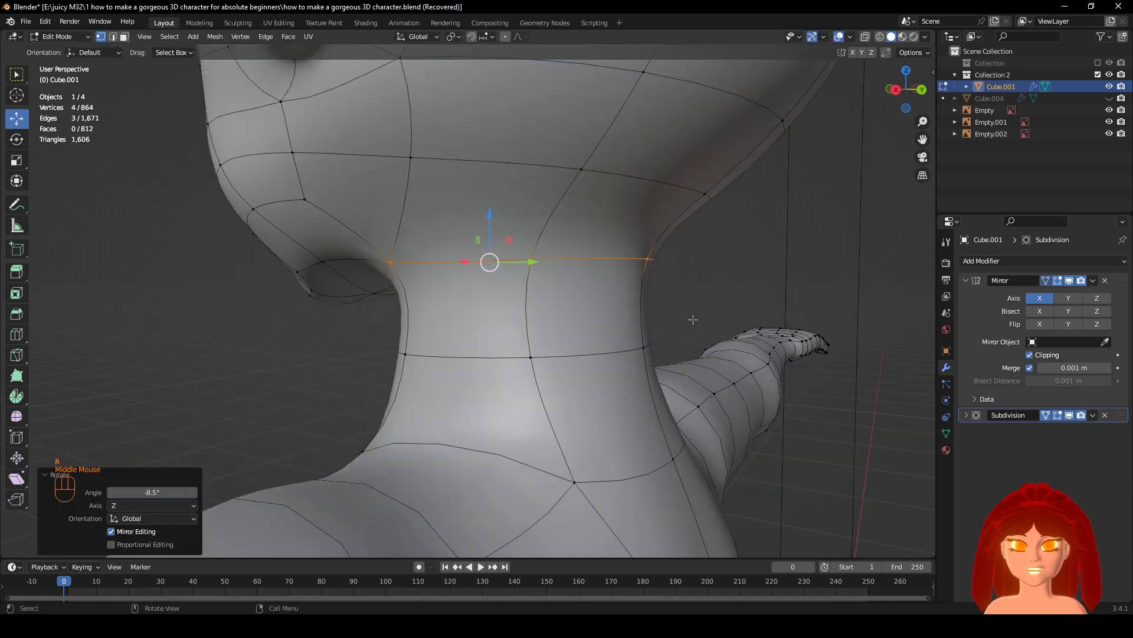
In right view, rotate the upper neck loop about -6.2° and move it about -0.0015 m in Y and 0.002 m in Z.
key("KP_3")
left_click(1069, 415)
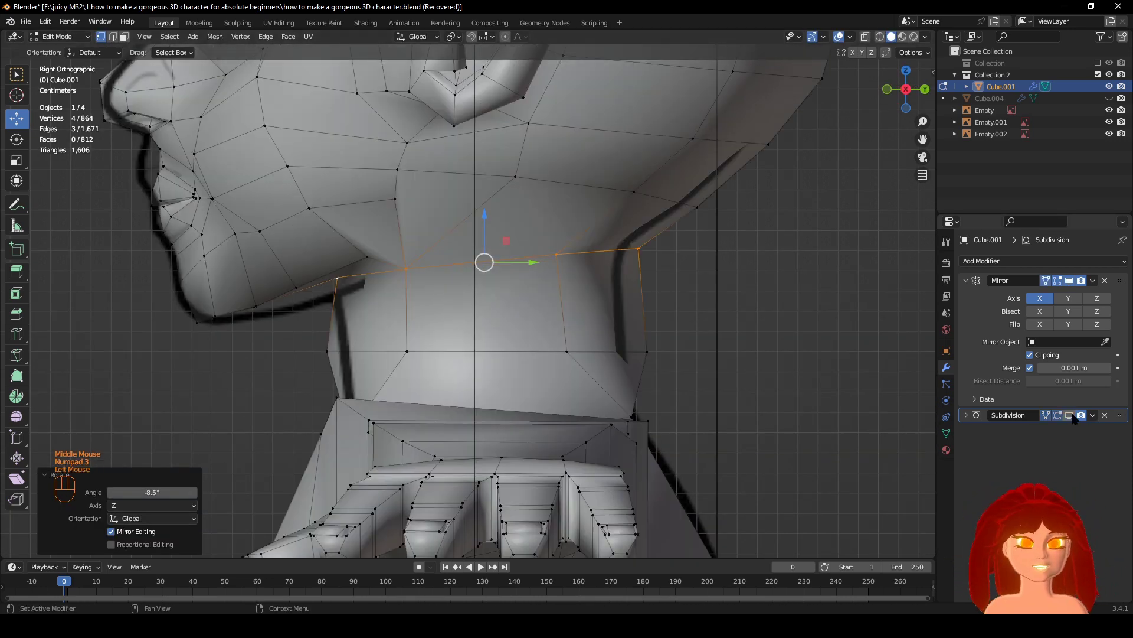
left_click(1070, 415)
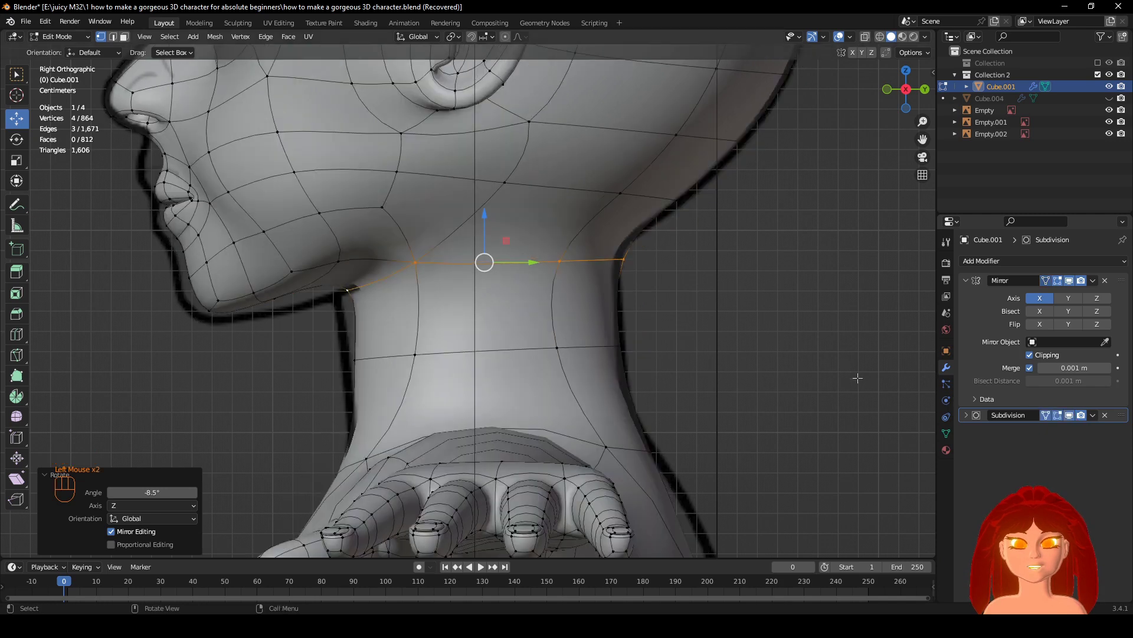
key("r")
left_click(870, 339)
key("g")
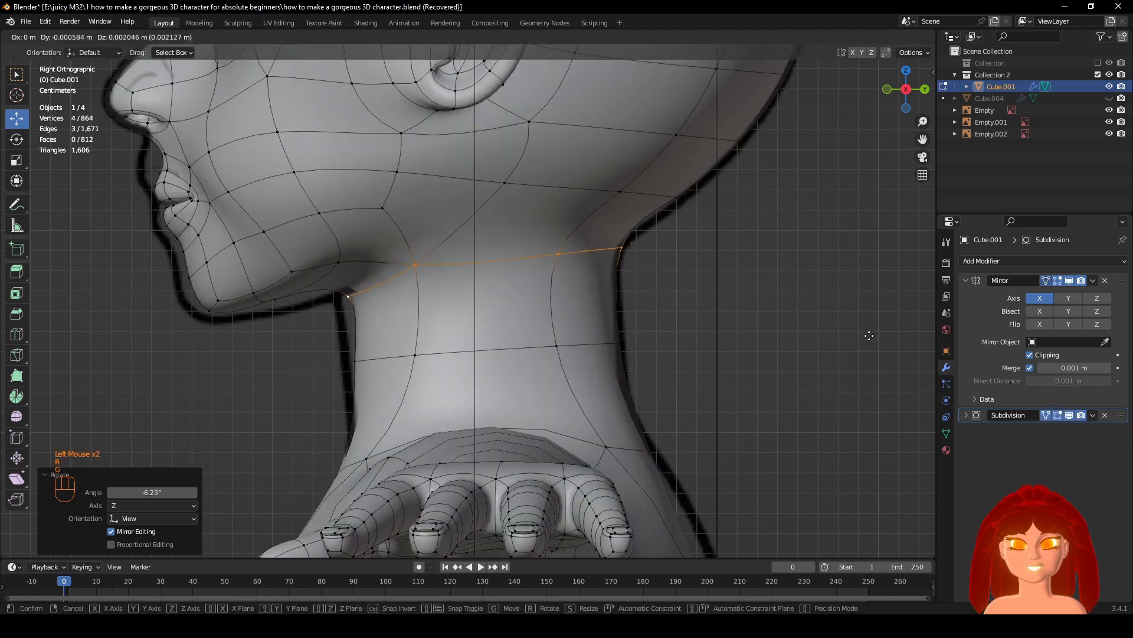
left_click(867, 334)
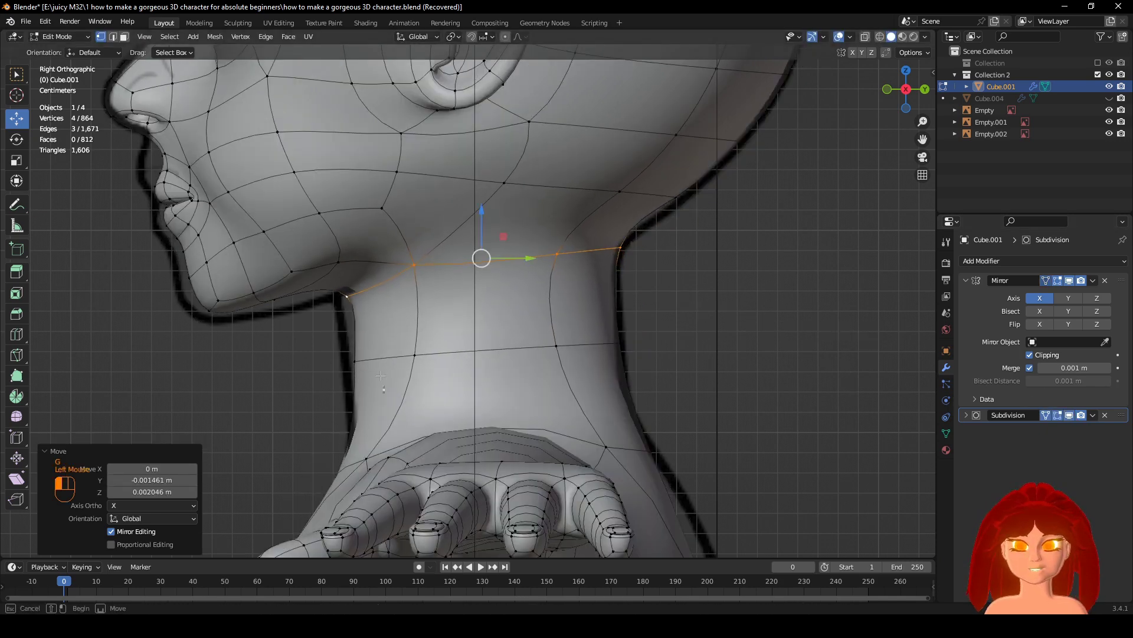
Move the two front neck vertices below the chin to match the side reference, adjust a neck vertex in front view, and clear the selection.
left_click(353, 331)
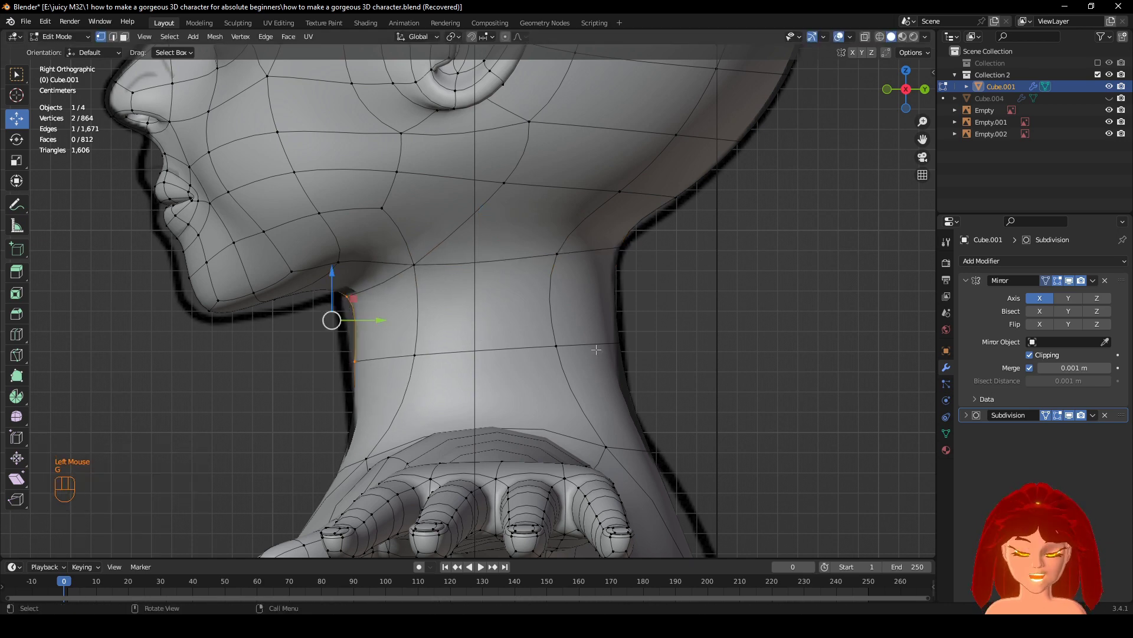
key("KP_1")
key("z")
key("z")
middle_click_drag(597, 349, 583, 425, "shift")
left_click(356, 273)
key("g")
left_click(399, 308)
scroll(449, 296, "down", 1)
scroll(466, 384, "up", 2)
scroll(490, 413, "down", 2)
key("KP_1")
scroll(532, 442, "down", 4)
key("z")
scroll(536, 420, "down", 1)
key("z")
middle_click_drag(711, 426, 679, 443)
left_click(680, 443)
scroll(680, 460, "up", 4)
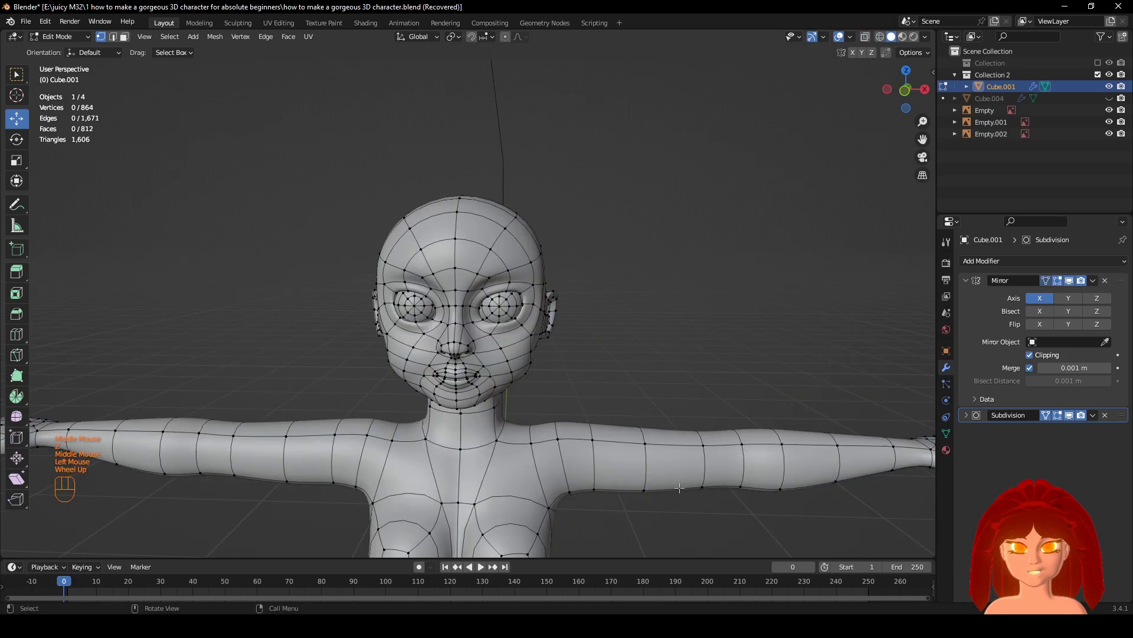
With wireframe shading, select the whole head down to the neck's middle loop, move it -0.01 m along Z, and return to solid shading.
scroll(679, 362, "down", 1)
middle_click_drag(676, 496, 702, 419, "shift")
key("KP_1")
key("z")
scroll(702, 418, "up", 2)
left_click_drag(731, 443, 260, 53)
key("KP_3")
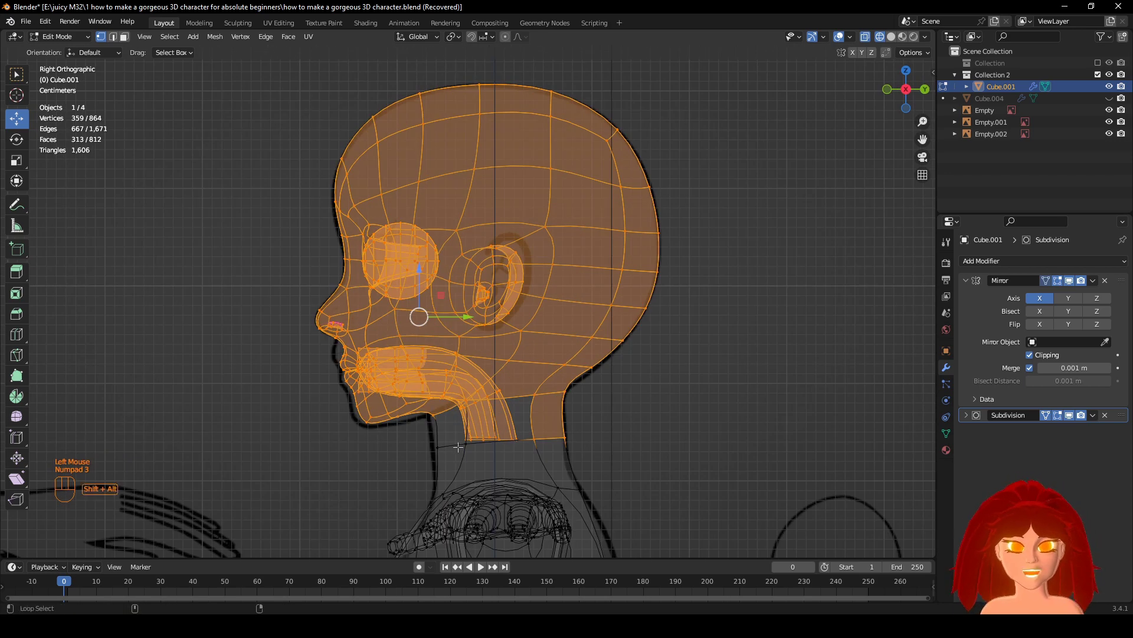
middle_click_drag(450, 444, 506, 353, "shift")
scroll(506, 353, "up", 2)
key("g")
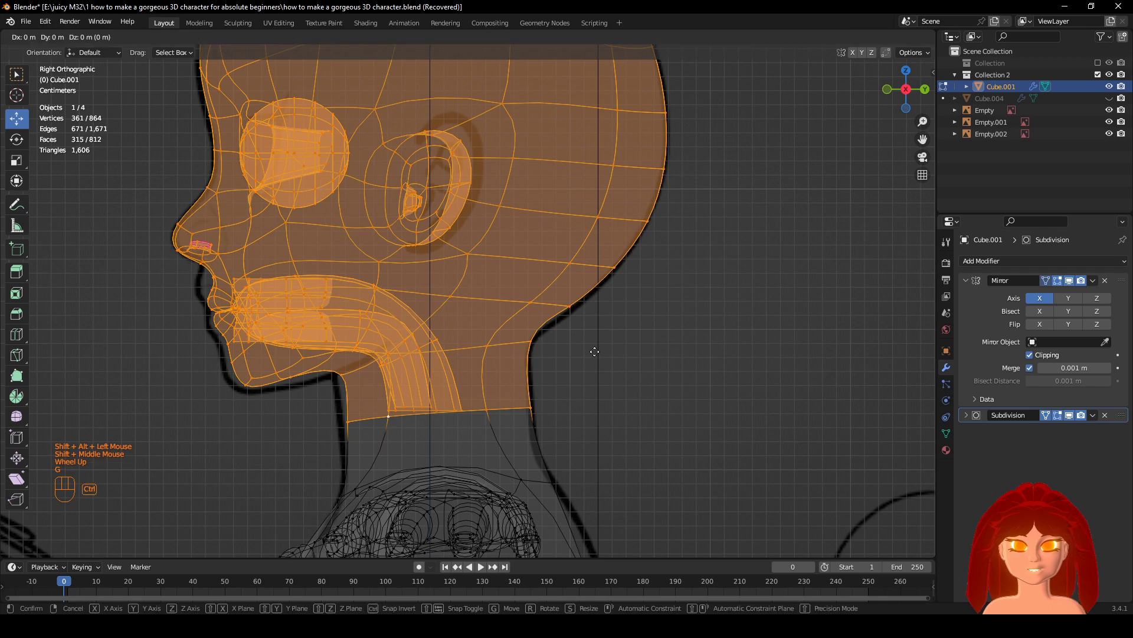
left_click(598, 361, "ctrl")
key("z")
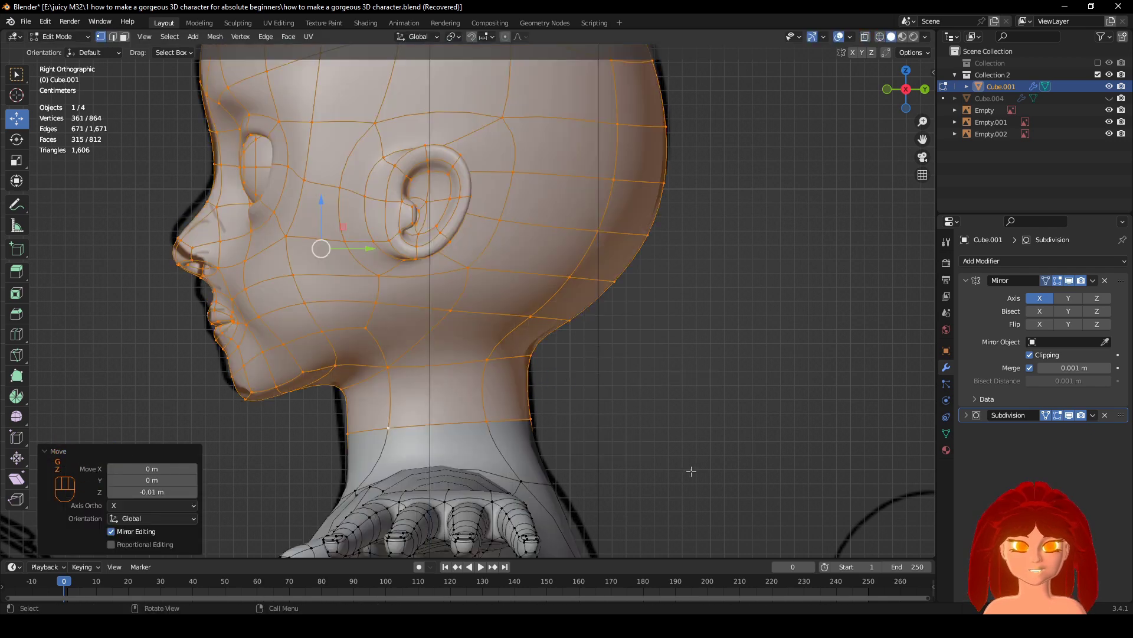
Turn off the Subdivision display and slide the neck's middle edge loop upwards by a factor of about -0.254.
middle_click_drag(691, 470, 588, 304, "shift")
middle_click_drag(588, 304, 647, 316)
left_click(1070, 416)
left_click(807, 258)
middle_click_drag(807, 258, 554, 256)
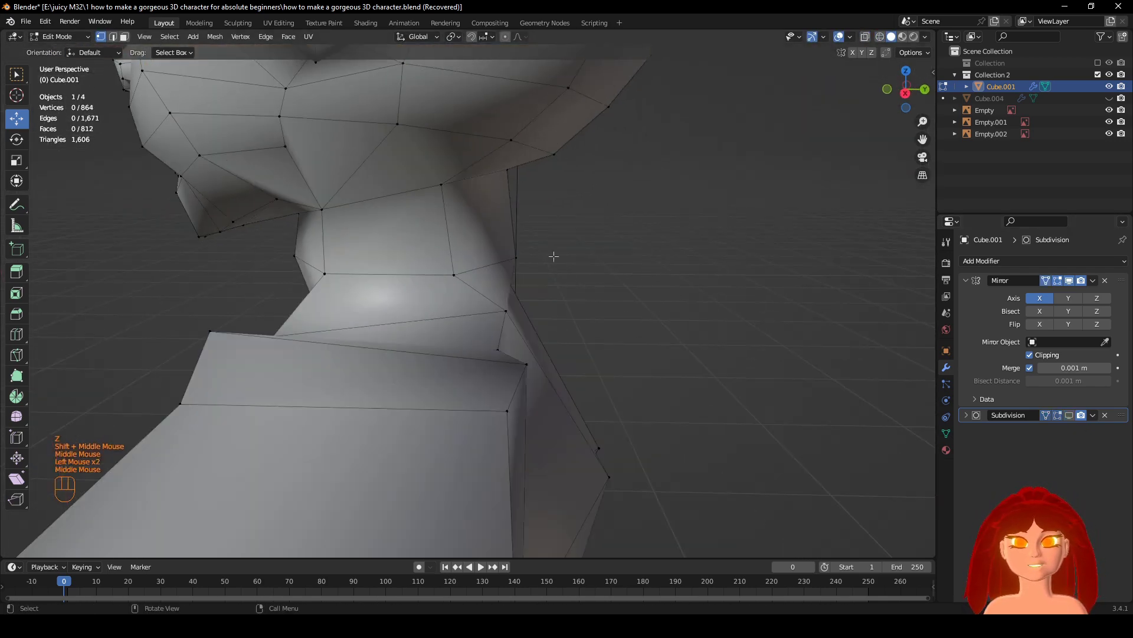
middle_click_drag(726, 310, 678, 266)
key("g")
key("g")
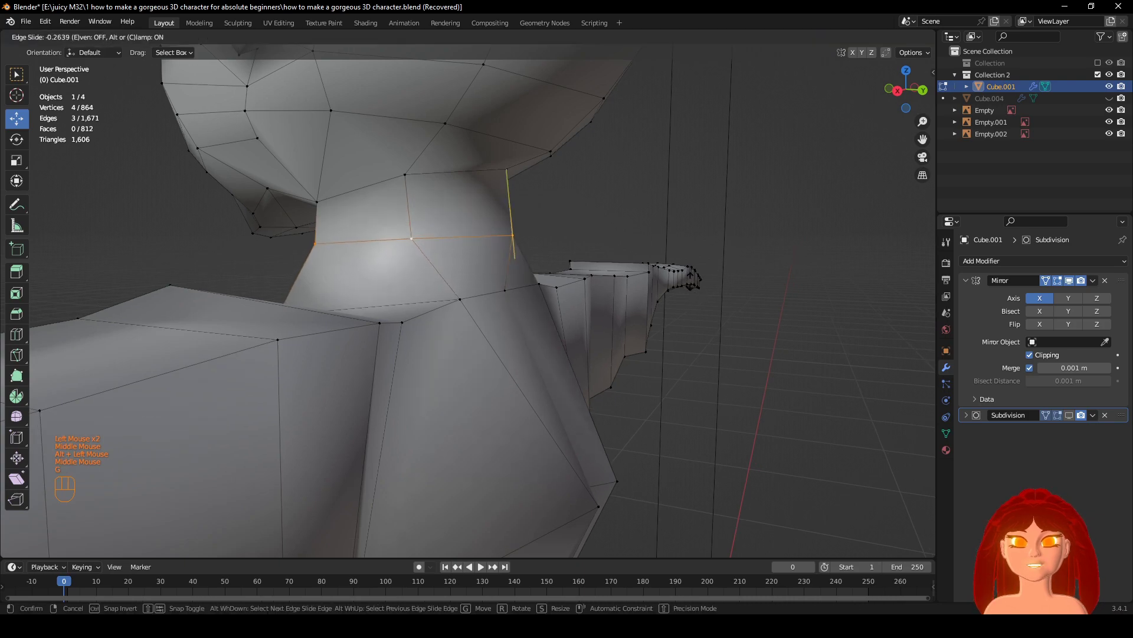
left_click(691, 281)
middle_click_drag(519, 310, 664, 313)
scroll(618, 308, "up", 1)
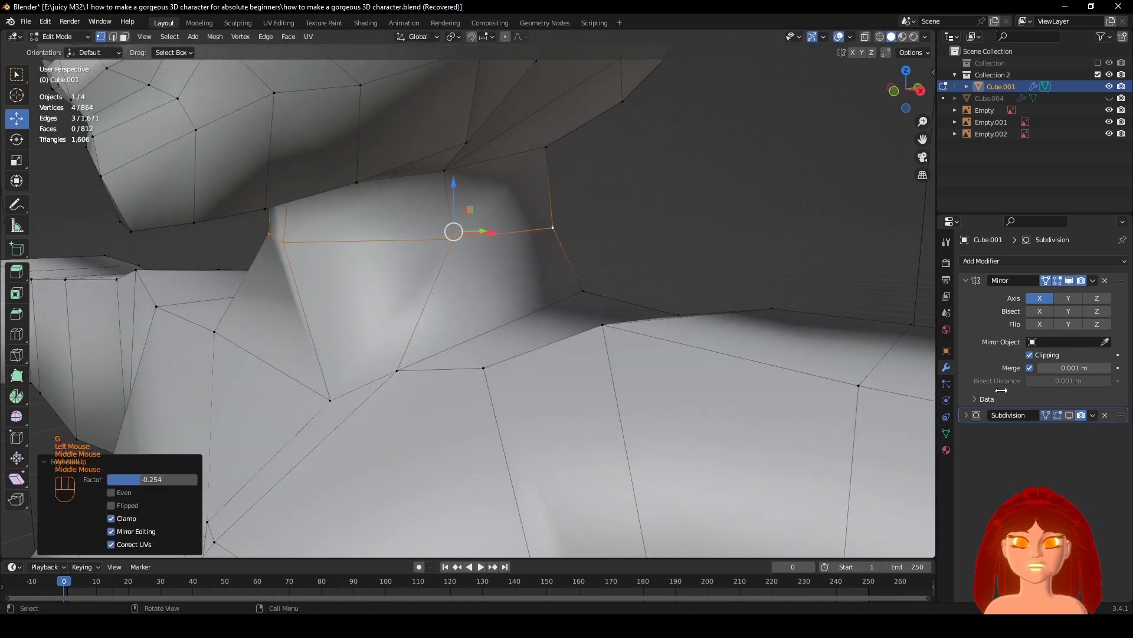
Restore the Subdivision display, try moving the neck's middle loop freely by about -0.037 m in Z, and undo the move.
left_click(1070, 415)
middle_click_drag(700, 354, 784, 345)
key("g")
left_click(785, 411)
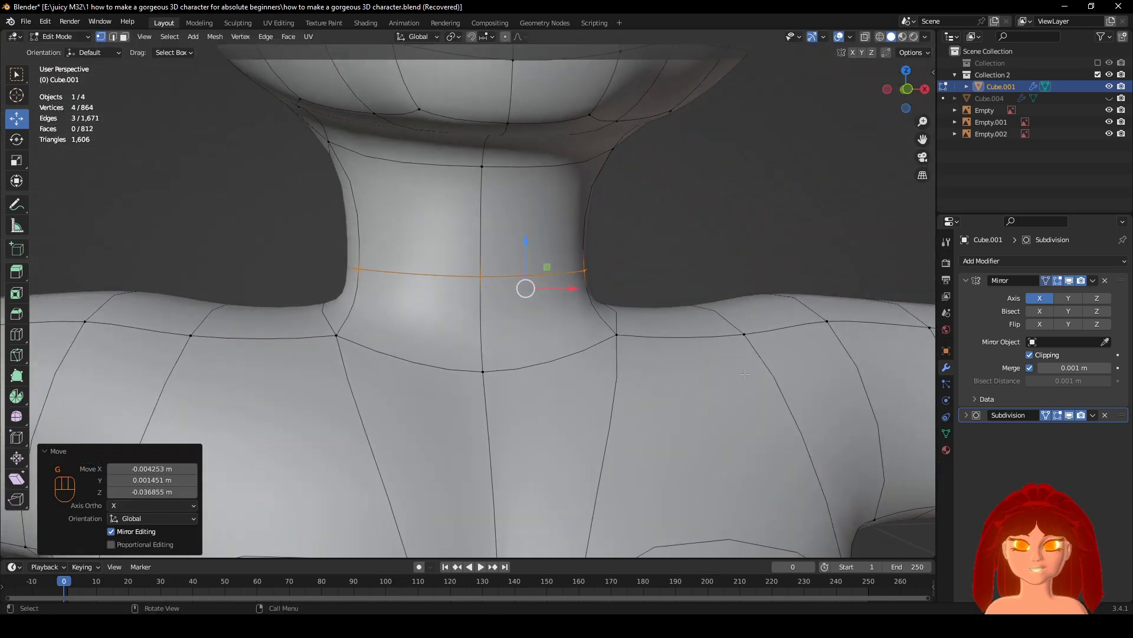
middle_click_drag(753, 407, 652, 401)
key("ctrl+z")
middle_click_drag(581, 377, 627, 328)
Turn off the Subdivision display, move the neck's middle loop about -0.028 m along Z, and restore the Subdivision display.
left_click(1069, 414)
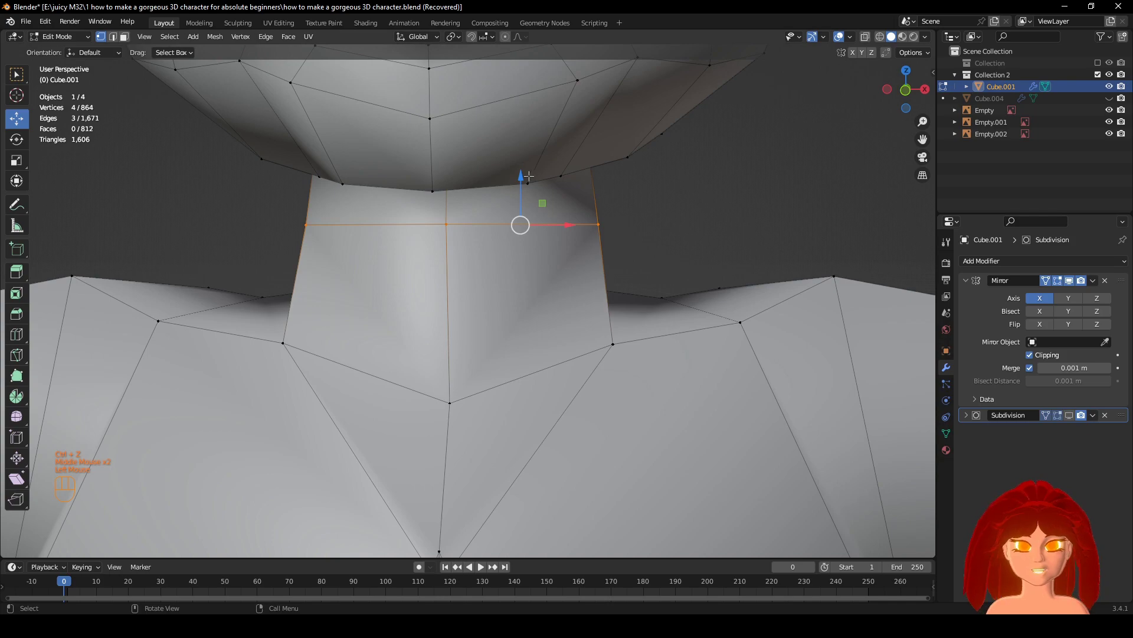
left_click_drag(528, 176, 529, 225)
middle_click_drag(529, 224, 782, 386)
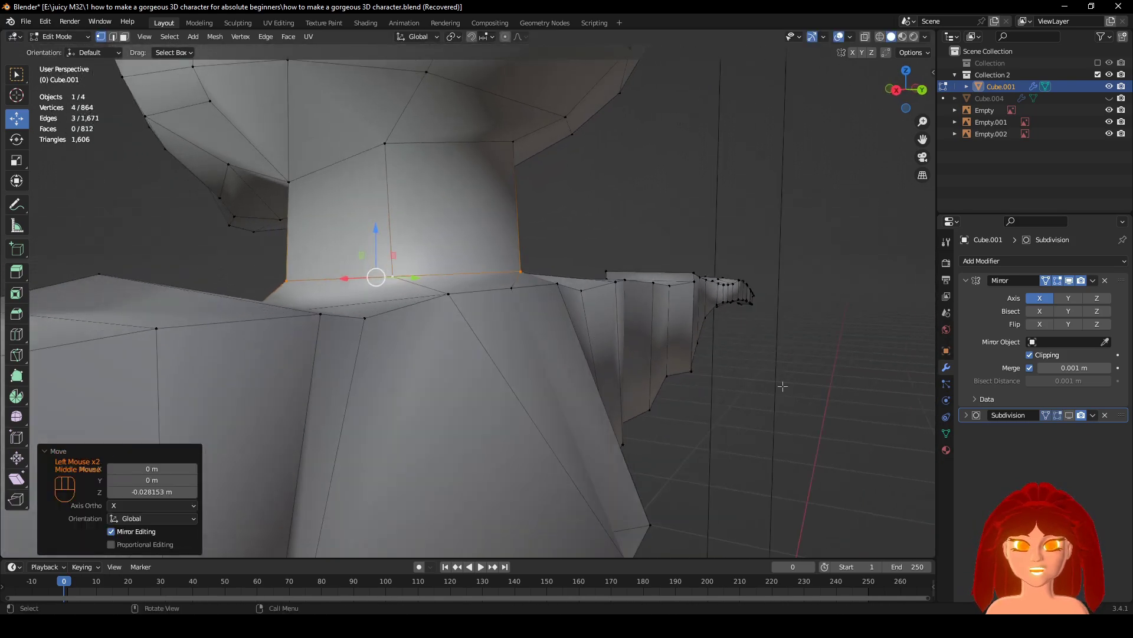
left_click(1069, 415)
middle_click_drag(679, 360, 818, 358)
scroll(780, 359, "down", 2)
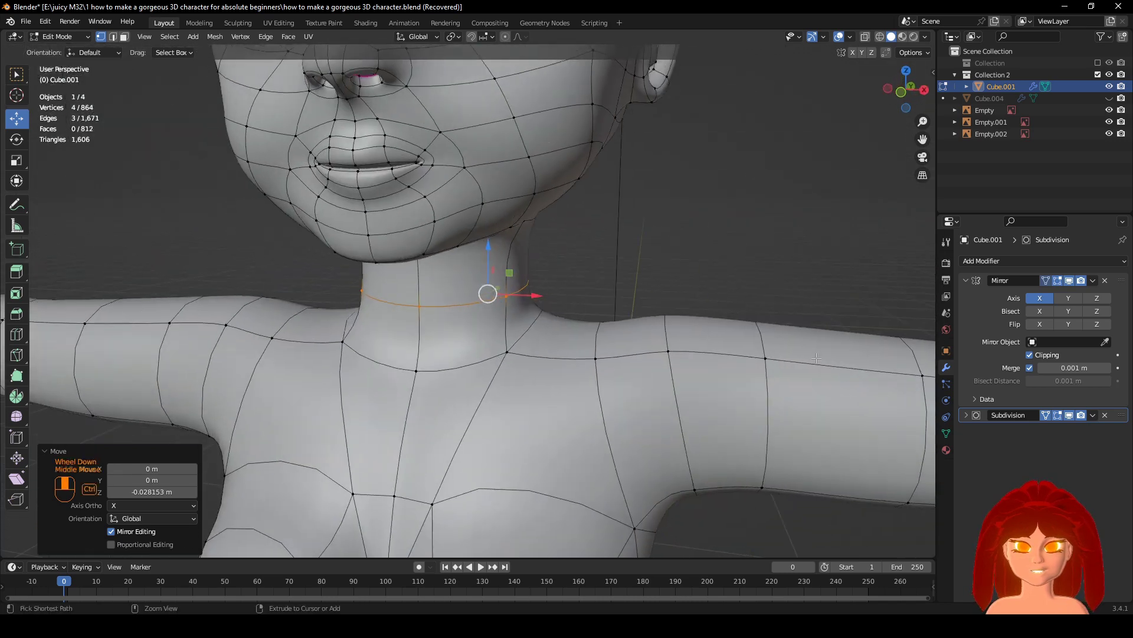
Undo and redo the last loop move to compare the neck's shape, and inspect it with the overlays temporarily hidden.
key("ctrl+z")
scroll(803, 373, "up", 1, "ctrl")
scroll(782, 396, "up", 2)
key("ctrl+shift+z")
middle_click_drag(783, 396, 836, 83)
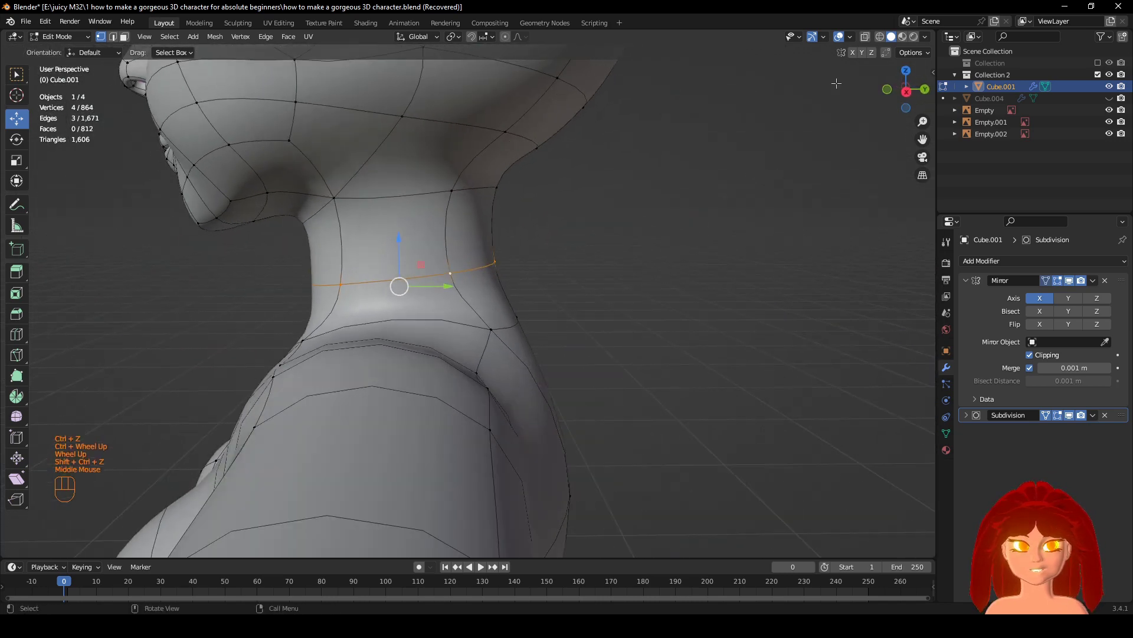
left_click(838, 36)
middle_click_drag(814, 147, 661, 327)
left_click(838, 37)
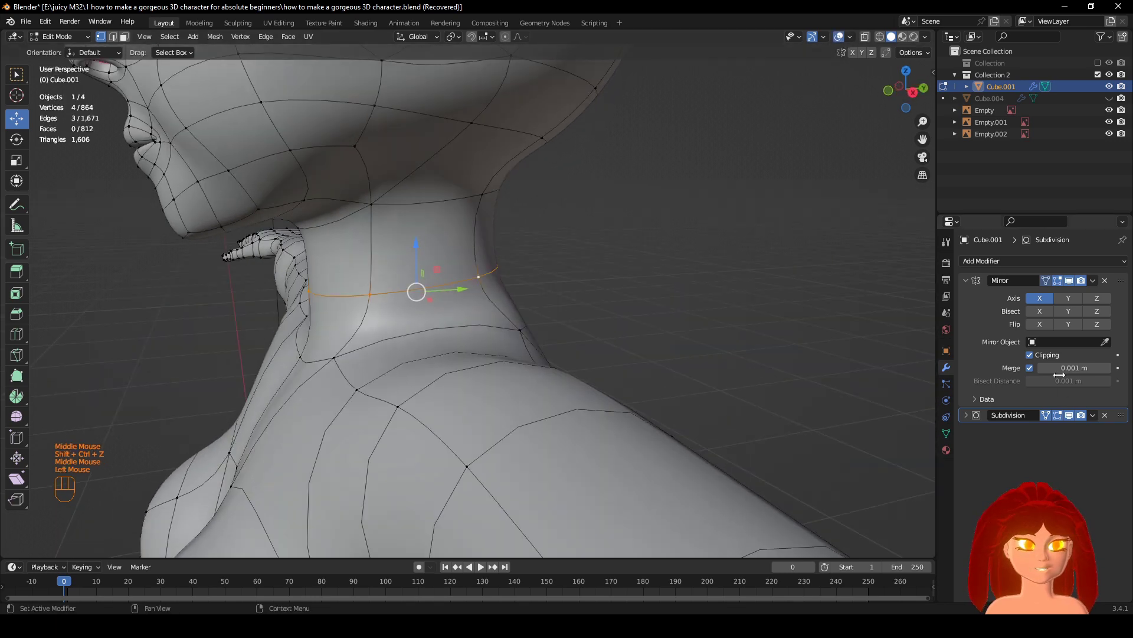
Turn off the Subdivision display, add one edge loop around the neck between the upper and lower loops, and slide it slightly.
left_click(1069, 415)
middle_click_drag(614, 236, 519, 232)
middle_click_drag(511, 232, 724, 301, "shift")
key("ctrl+r")
left_click(554, 282)
middle_click_drag(648, 312, 714, 317)
key("g")
key("g")
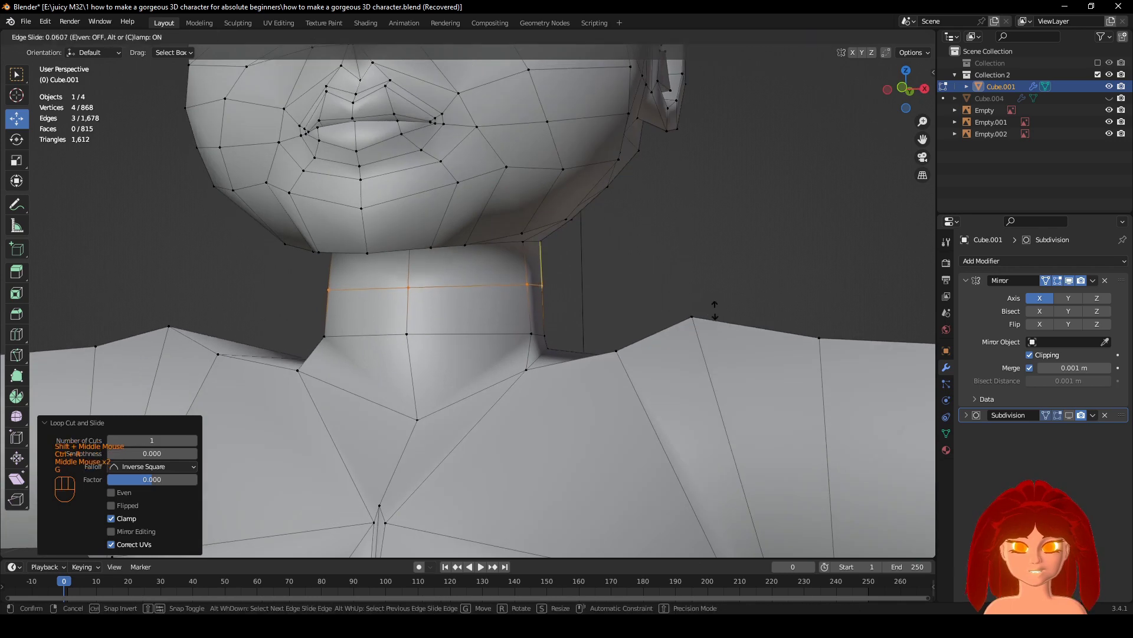
left_click(716, 315)
Select the neck loop just above the shoulders, slide it upwards by a factor of about -0.254, and restore the Subdivision display.
middle_click_drag(622, 326, 684, 389)
key("g")
key("g")
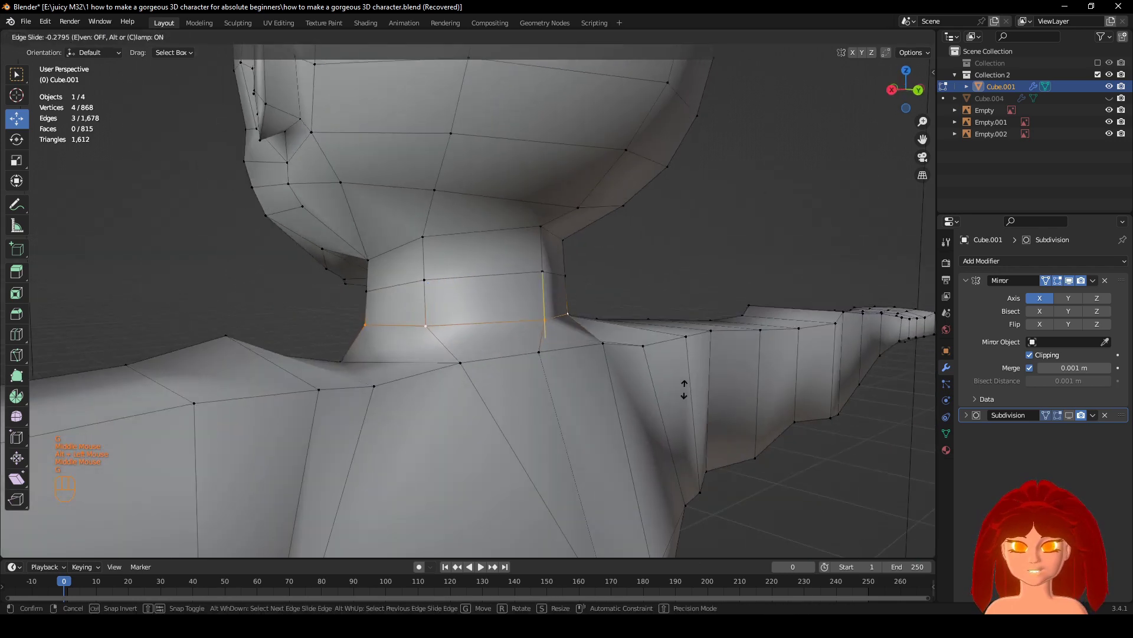
left_click(688, 389)
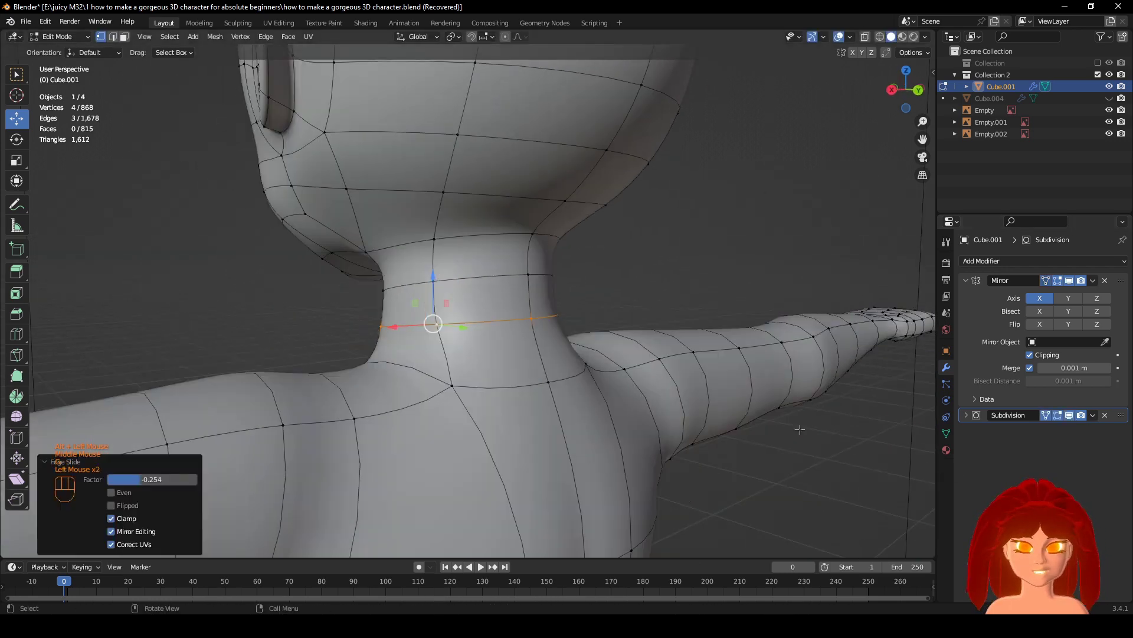
left_click(735, 426)
middle_click_drag(708, 461, 818, 458)
scroll(728, 258, "down", 1)
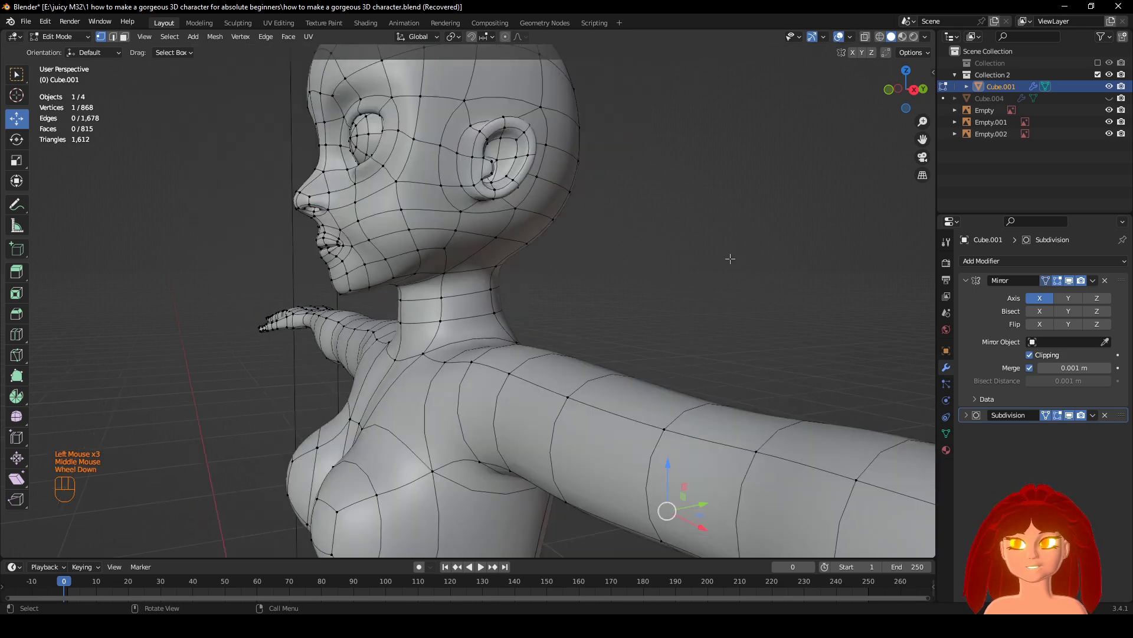
Inspect the neck's silhouette from several sides with the overlays temporarily hidden.
middle_click_drag(729, 258, 684, 271)
scroll(685, 271, "up", 1)
left_click(839, 36)
scroll(751, 147, "down", 1)
middle_click_drag(752, 147, 793, 111)
scroll(732, 314, "down", 2)
scroll(507, 386, "up", 2)
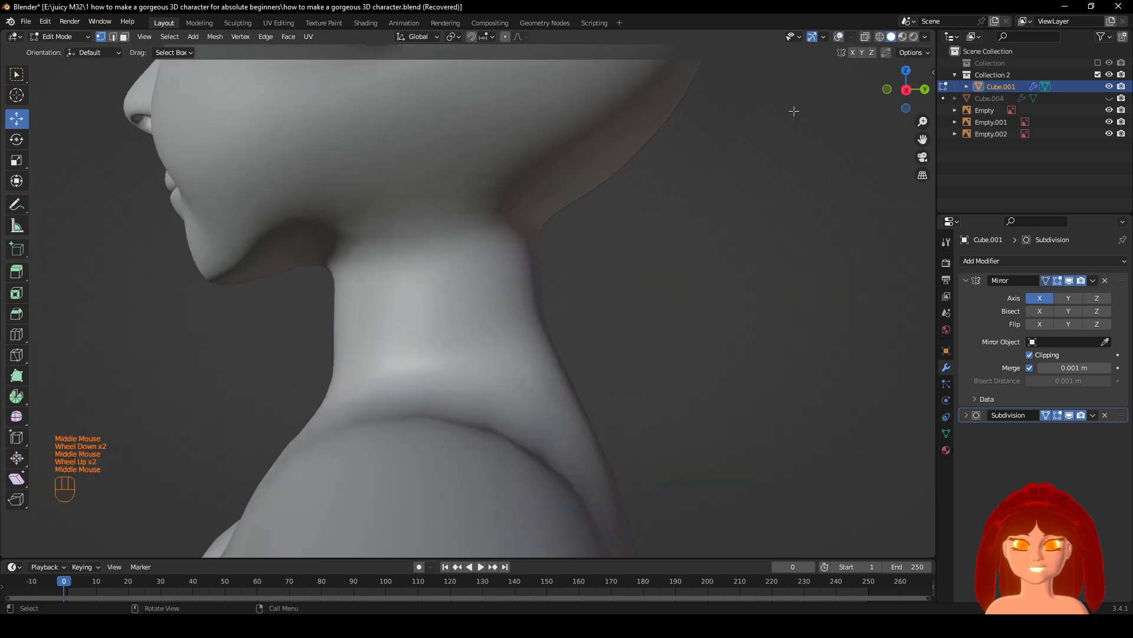
left_click(839, 37)
Turn off the Subdivision display and dissolve the upper edge loop around the neck.
left_click(1069, 415)
left_click(531, 270, "alt")
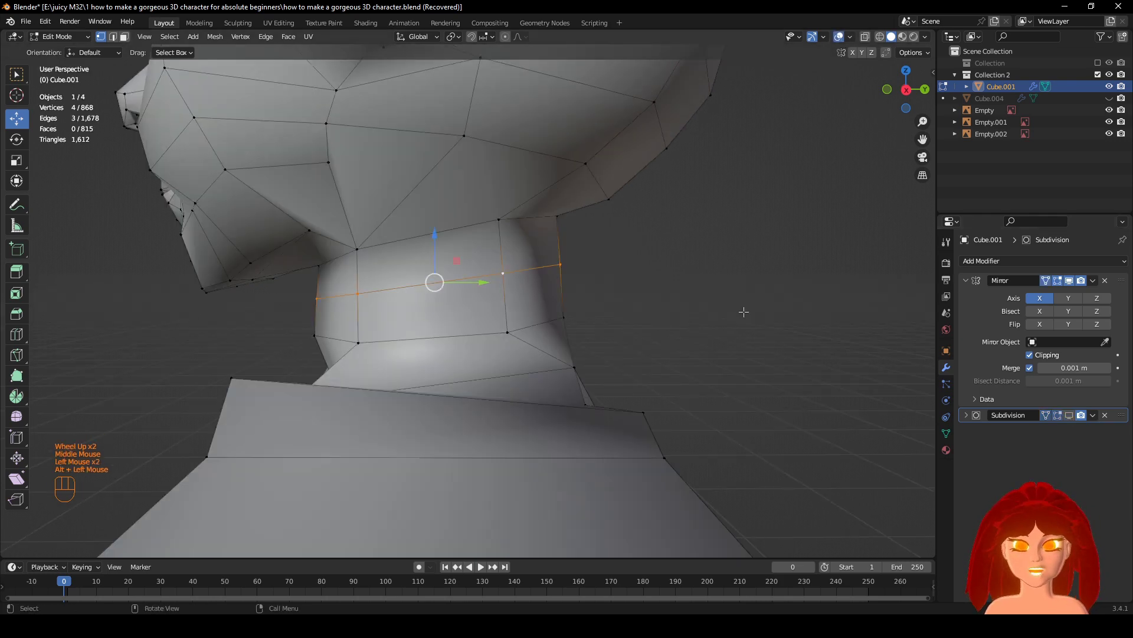
key("x")
left_click(745, 393)
Slide the remaining middle neck loop slightly upwards along the neck and restore the Subdivision display.
mouse_move(749, 380)
middle_mouse_down()
mouse_move(614, 354)
mouse_move(756, 384)
middle_mouse_up()
left_click(615, 357, "alt")
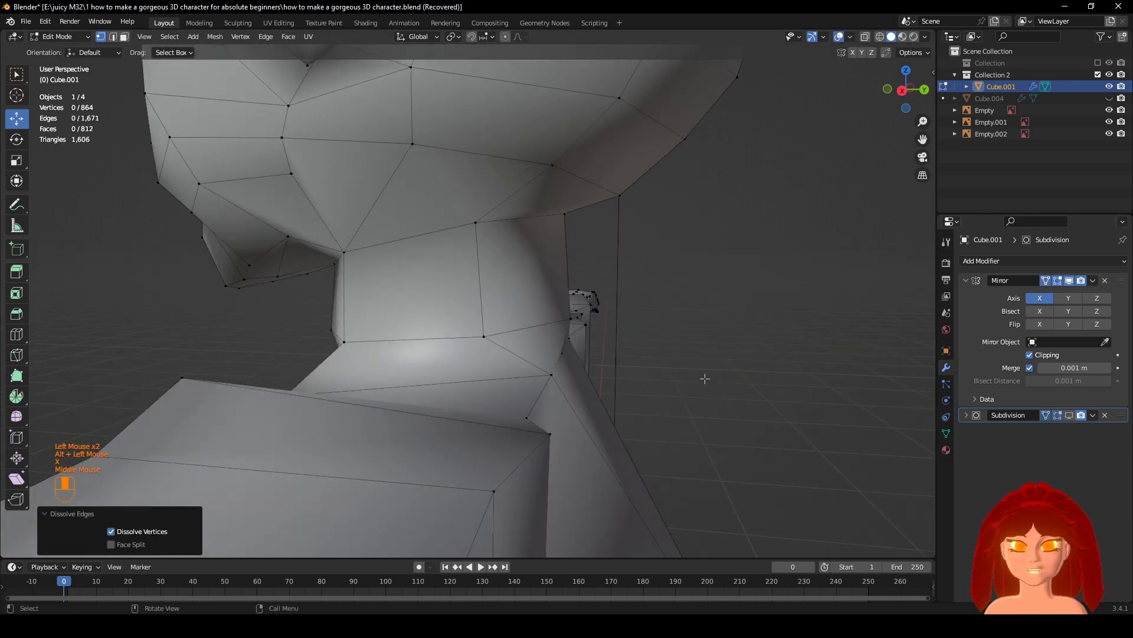
key("g")
key("g")
left_click(646, 343)
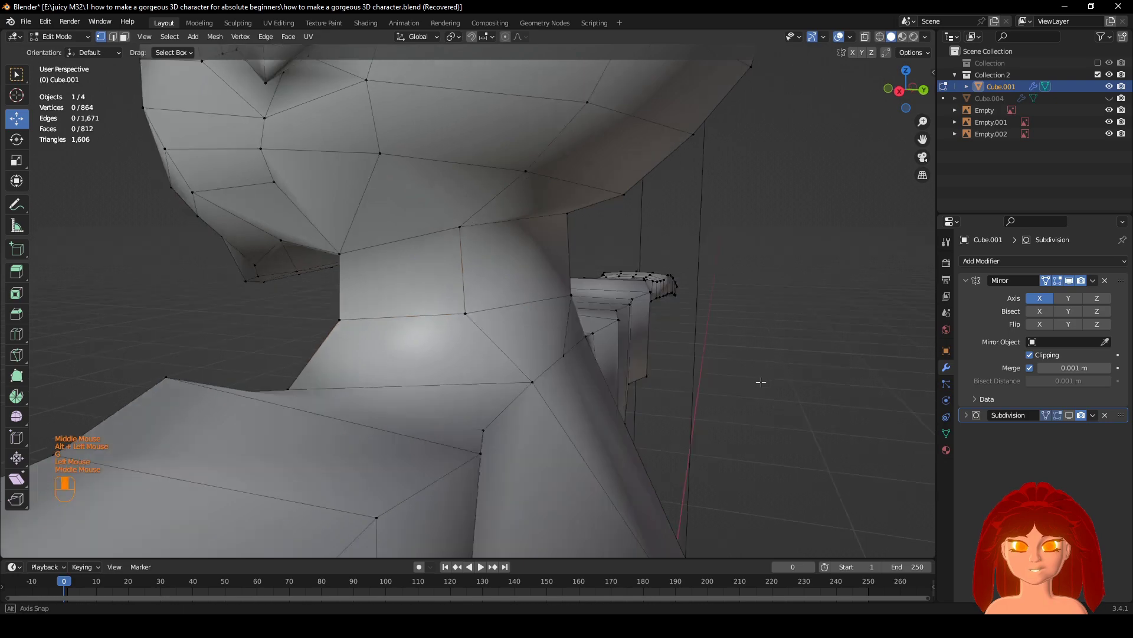
scroll(693, 385, "down", 1)
middle_click_drag(649, 386, 785, 390)
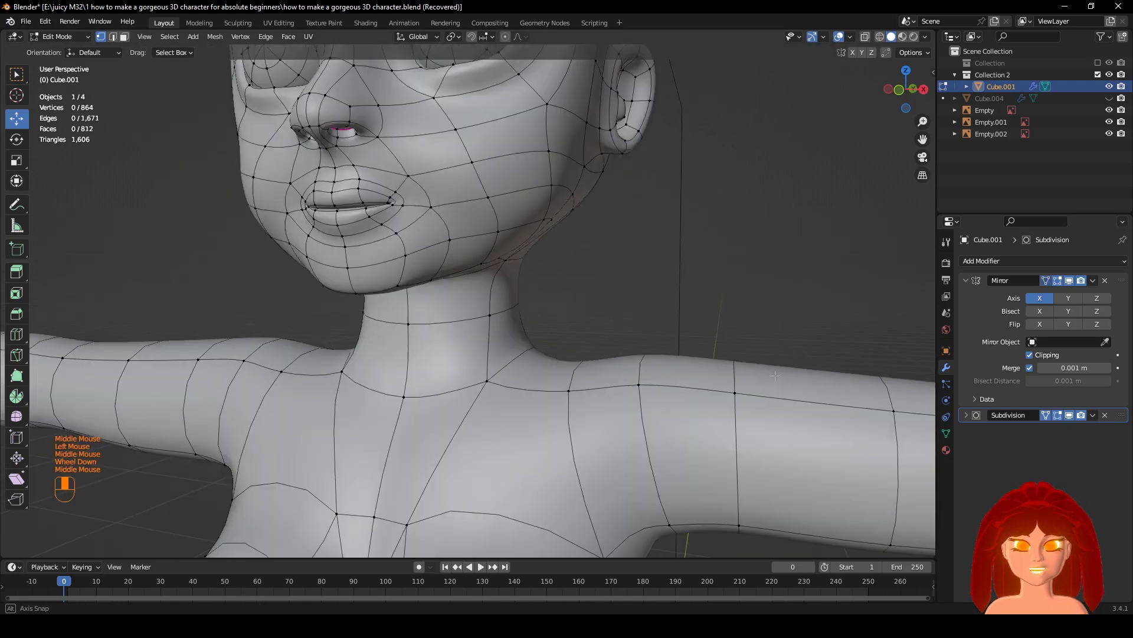
Select the edge loops around the nails of the big toe and the second toe.
scroll(650, 476, "up", 1)
scroll(650, 476, "down", 4)
scroll(623, 377, "down", 1, "shift")
scroll(623, 378, "up", 1)
middle_click_drag(650, 475, 622, 284, "shift")
scroll(624, 354, "up", 2)
scroll(626, 366, "down", 2)
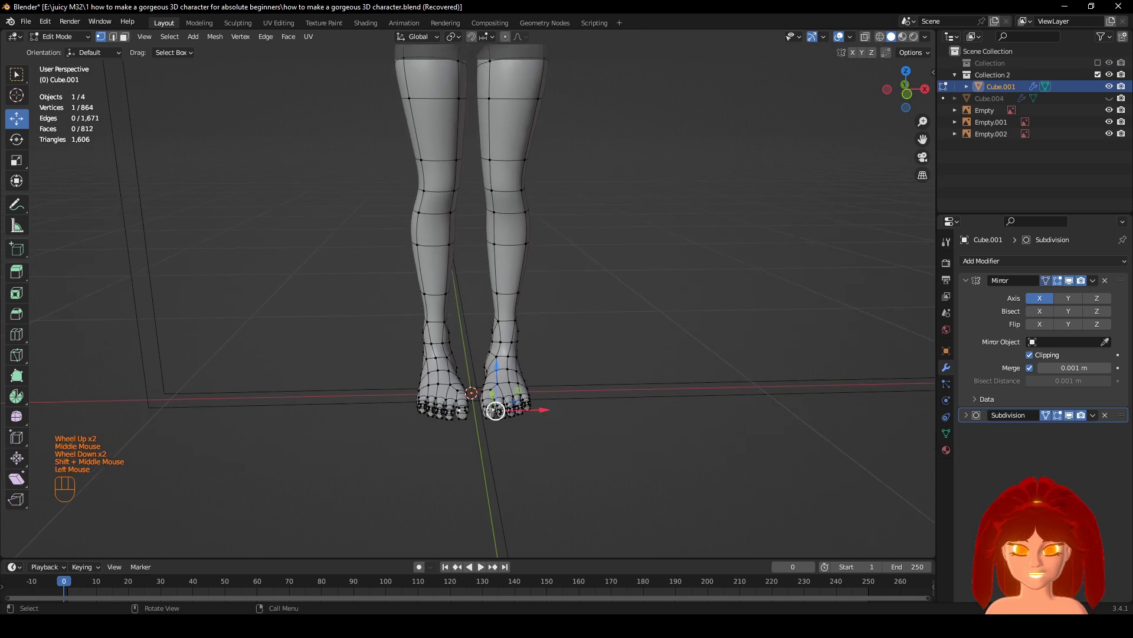
key("KP_Decimal")
scroll(393, 400, "down", 3)
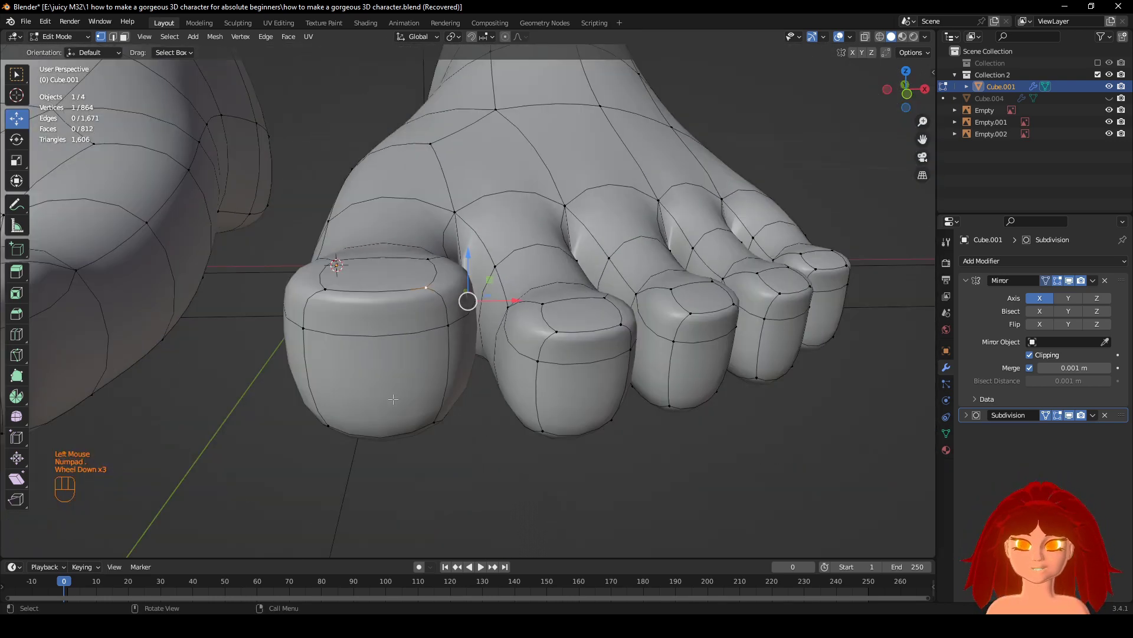
middle_click_drag(393, 400, 378, 354)
left_click(354, 355, "alt")
left_click(483, 243, "alt+shift")
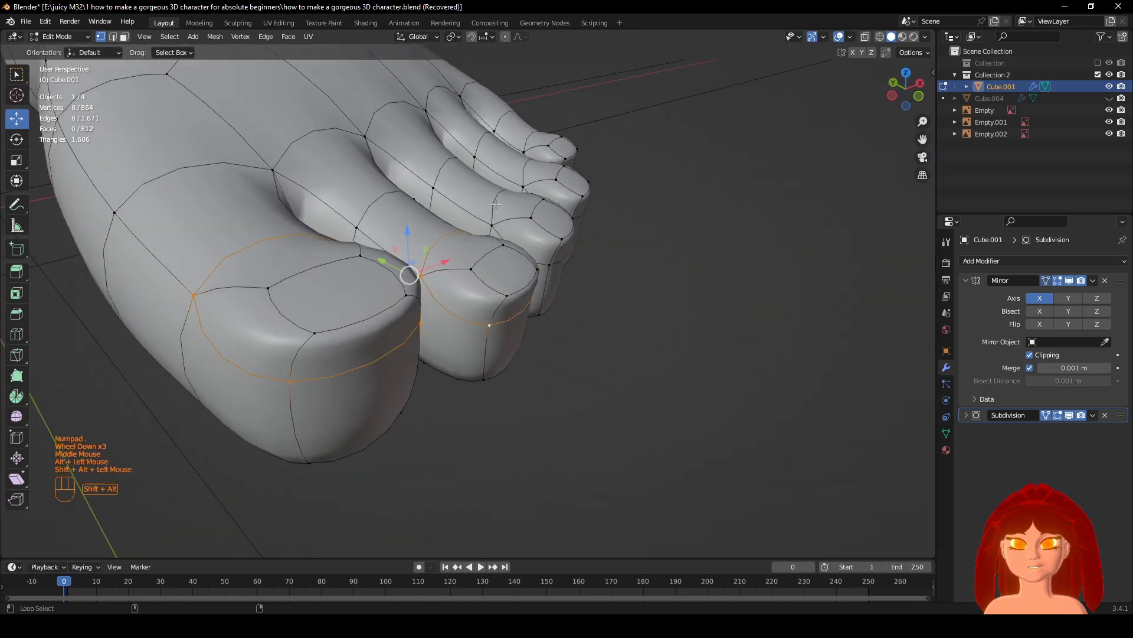
Add the edge loops around the nails of the three remaining toes to the selection.
middle_click_drag(589, 183, 479, 183)
scroll(531, 236, "down", 1)
scroll(531, 236, "down", 1, "shift")
middle_click_drag(708, 254, 405, 245, "shift")
left_click(688, 307, "alt+shift")
left_click(446, 335, "alt+shift")
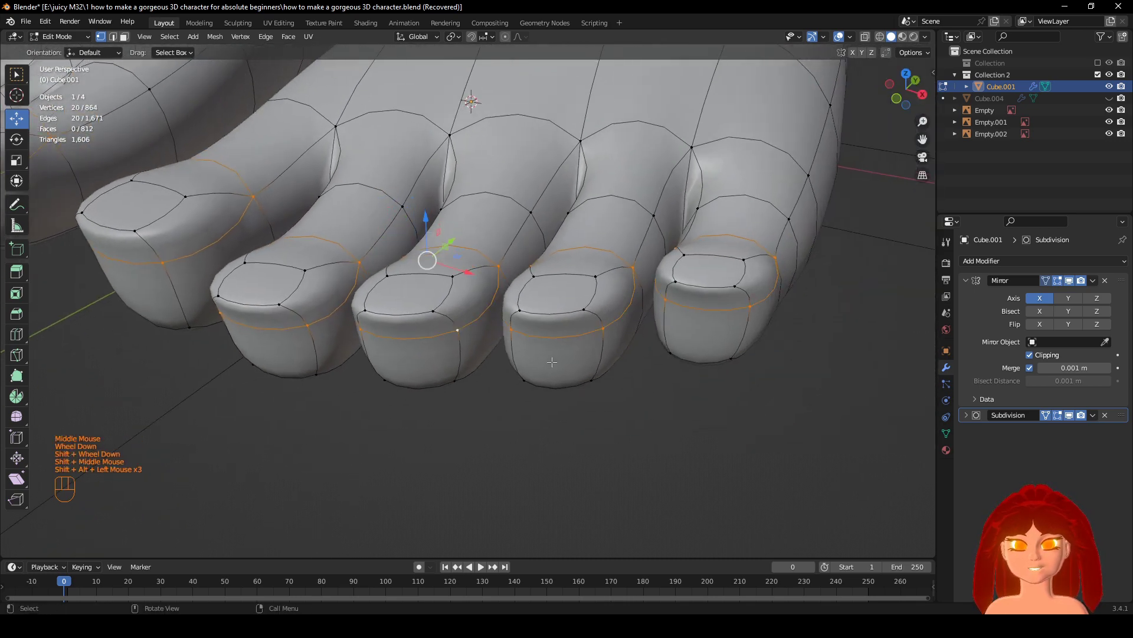
Bevel the selected toenail loops with a width of about 0.00103 m and one segment.
key("z")
mouse_move(259, 348)
middle_mouse_down()
mouse_move(295, 367)
mouse_move(384, 370)
middle_mouse_up()
key("z")
mouse_move(549, 408)
middle_mouse_down("shift")
mouse_move(829, 324)
mouse_move(687, 322)
middle_mouse_up("shift")
key("ctrl+b")
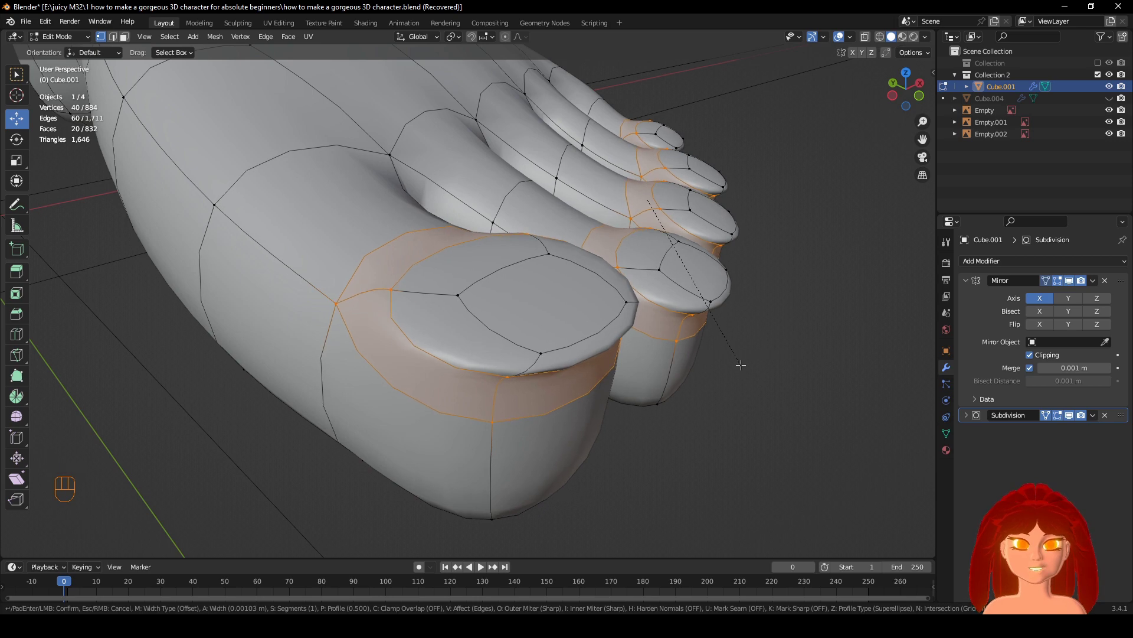
left_click(741, 365)
Examine the finger and toe topology up close with the Subdivision display turned off.
middle_click_drag(738, 378, 514, 399)
scroll(685, 369, "down", 4)
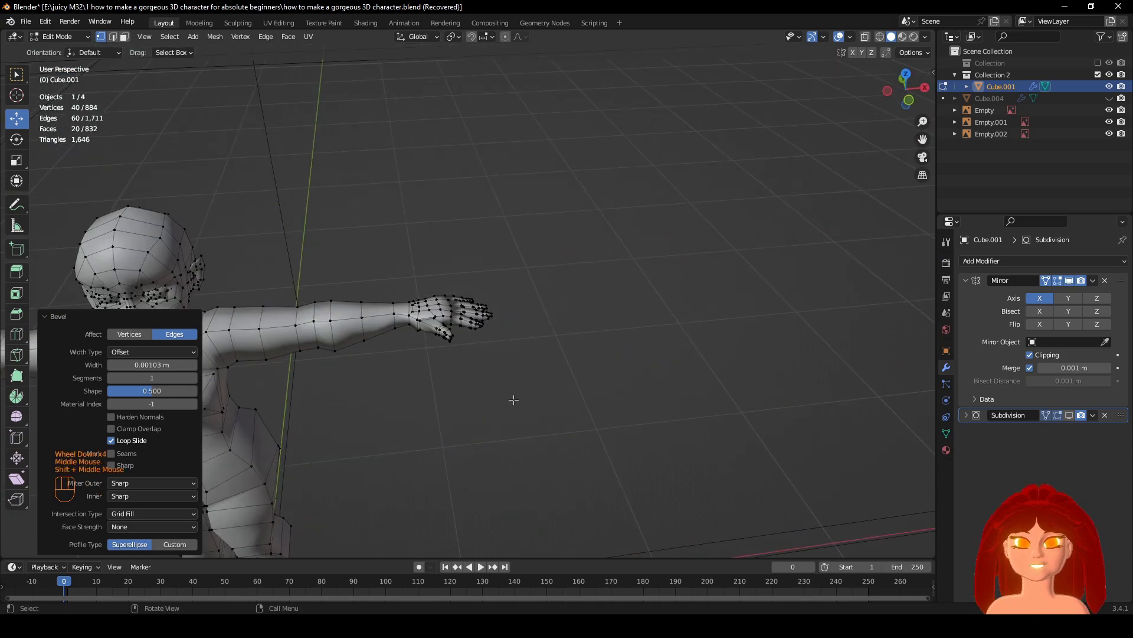
left_click(475, 326)
key("KP_Decimal")
scroll(566, 354, "down", 1)
middle_click_drag(567, 354, 643, 390)
scroll(578, 364, "down", 2)
scroll(497, 484, "down", 2)
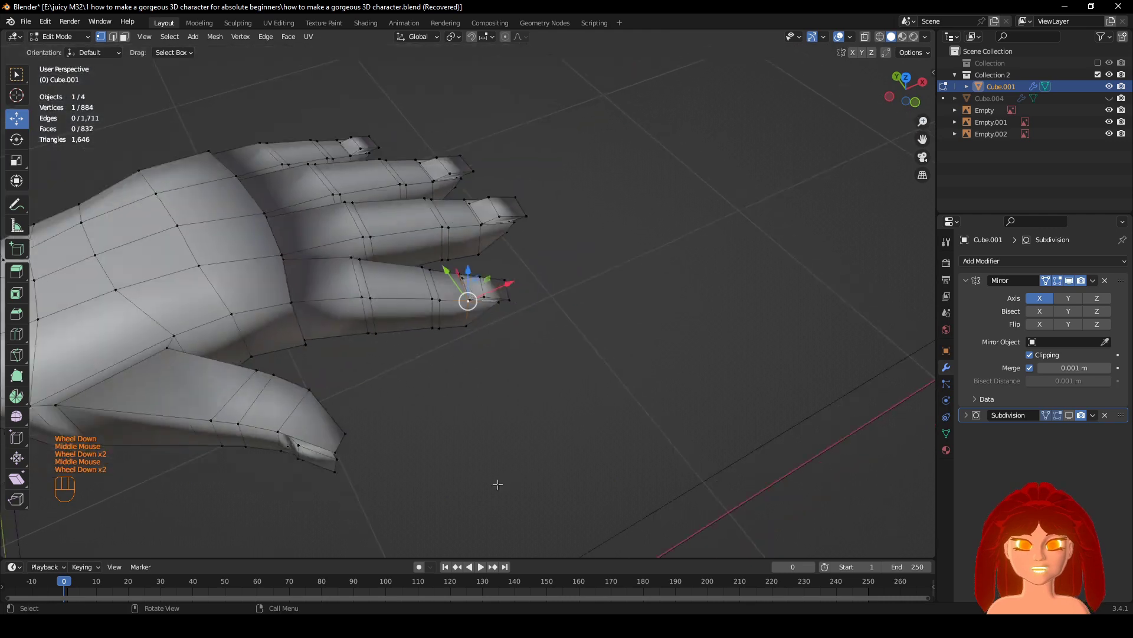
scroll(497, 484, "down", 2)
left_click(357, 539)
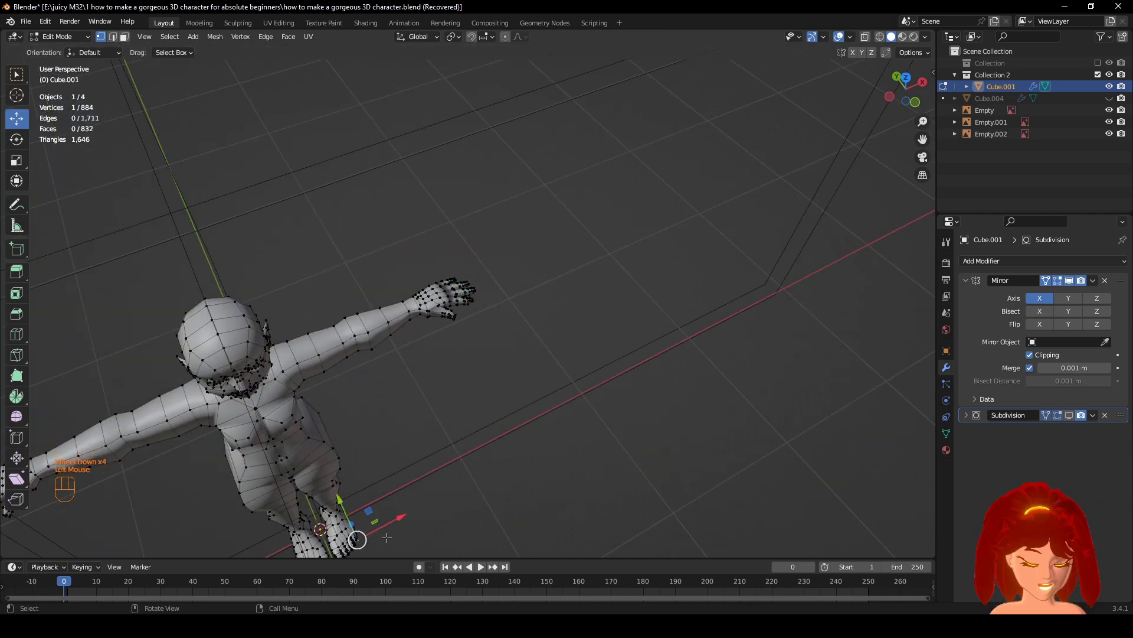
key("KP_Decimal")
scroll(572, 387, "down", 6)
scroll(555, 378, "up", 1)
middle_click_drag(537, 369, 381, 351)
scroll(381, 352, "up", 2)
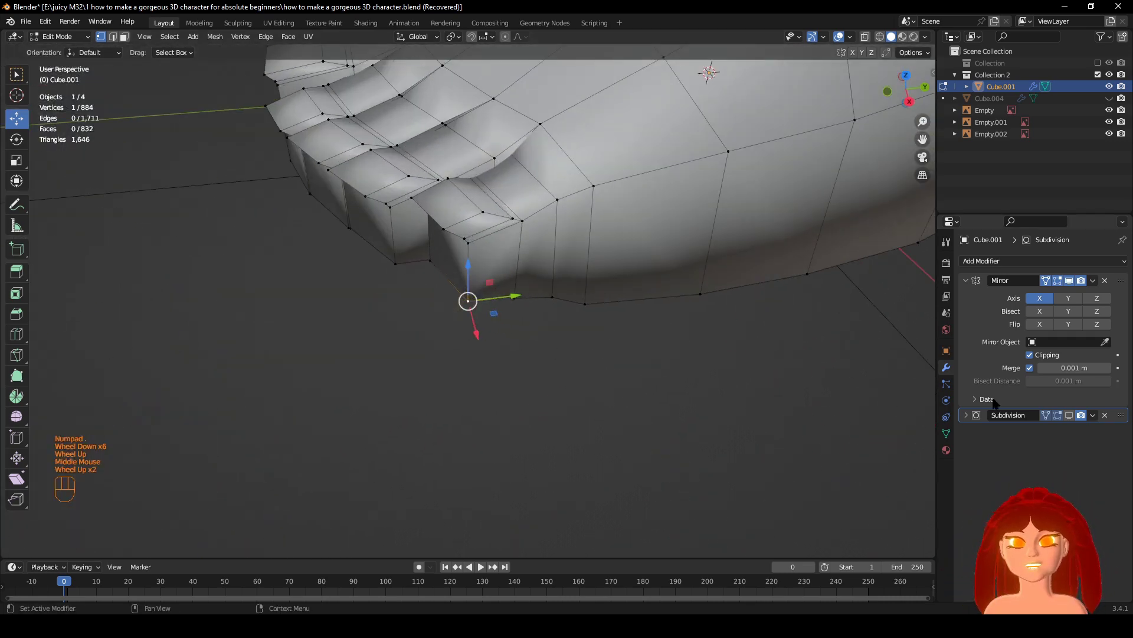
scroll(467, 301, "down", 10)
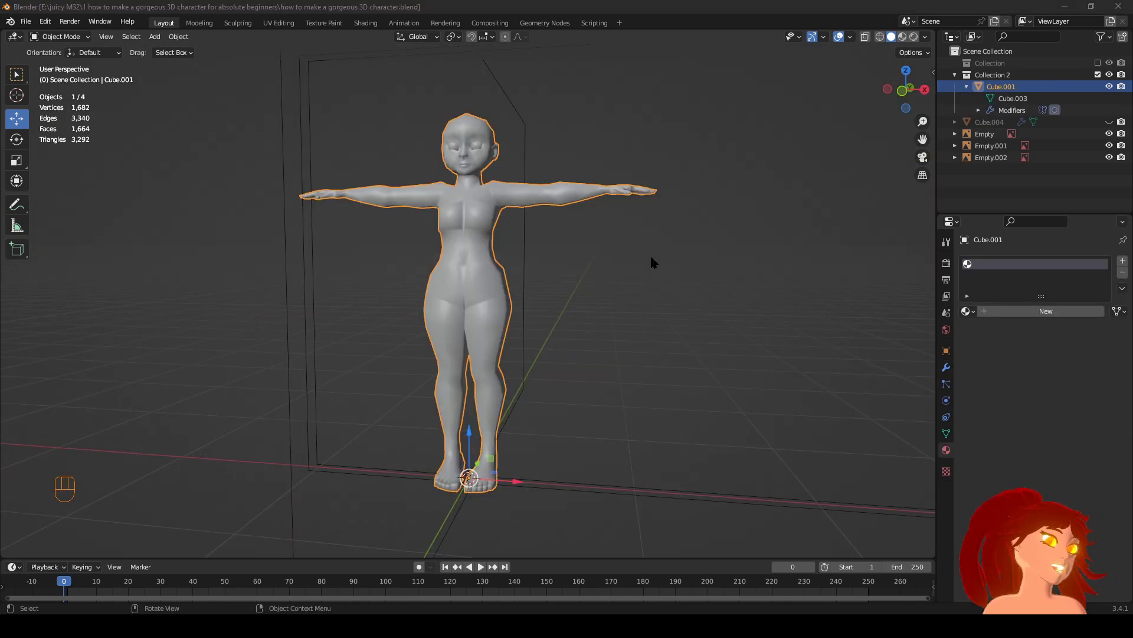
Put the character mesh into Edit Mode with the head framed up close.
scroll(591, 248, "up", 2)
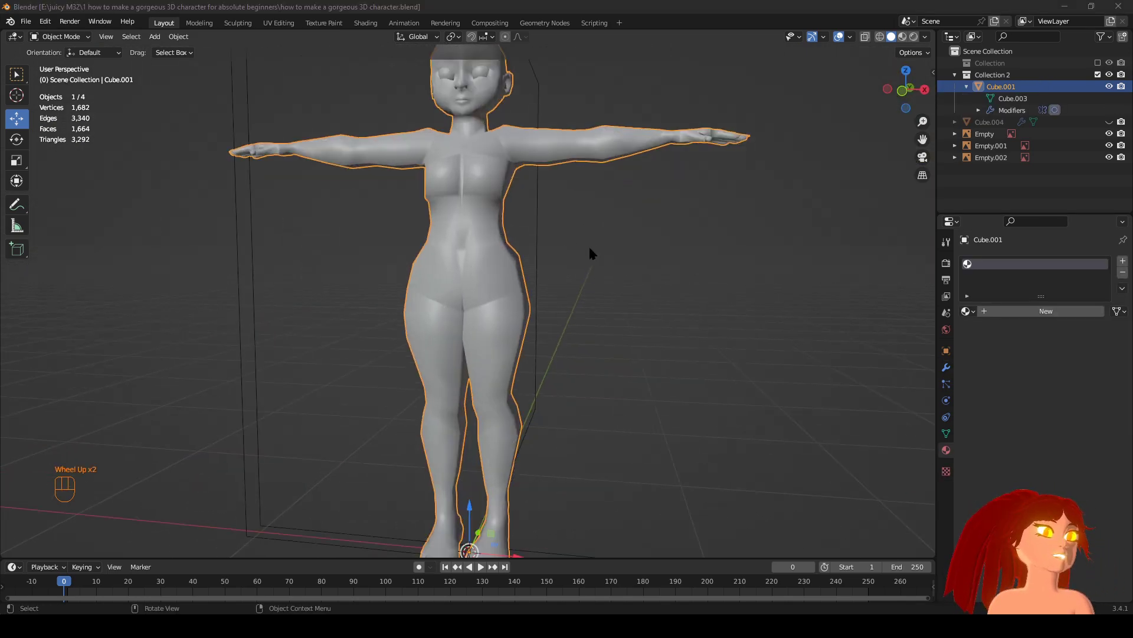
middle_click_drag(590, 248, 633, 358, "shift")
left_click(629, 343)
left_click(608, 290)
key("z")
key("z")
scroll(611, 363, "up", 1)
key("Tab")
scroll(633, 357, "up", 2)
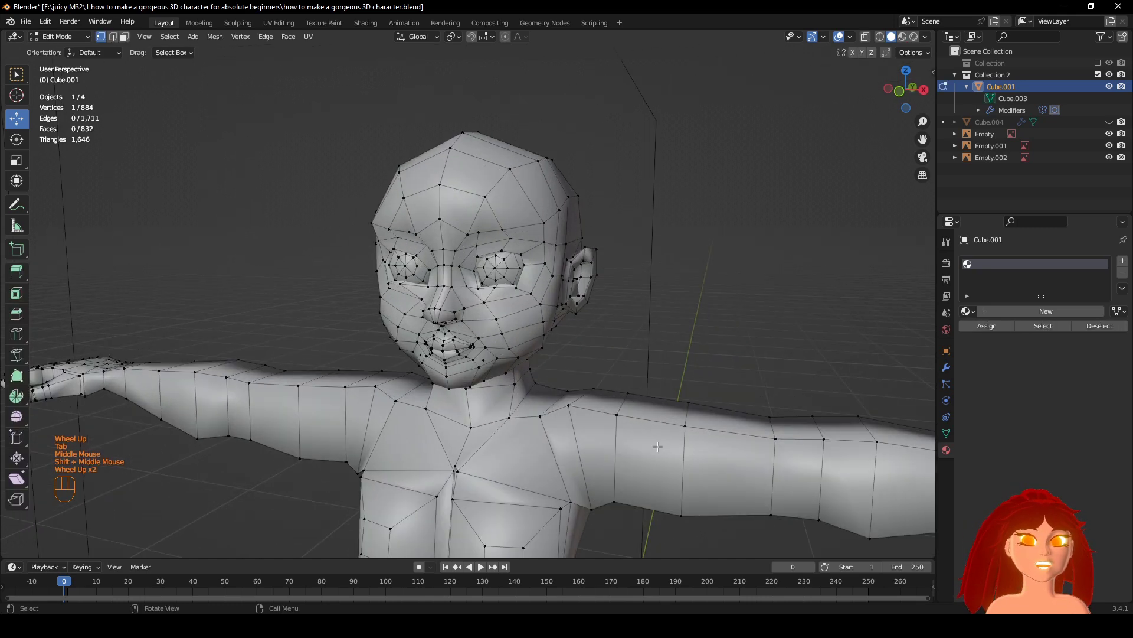
middle_click_drag(654, 444, 677, 341)
scroll(677, 342, "up", 2)
scroll(678, 341, "down", 1)
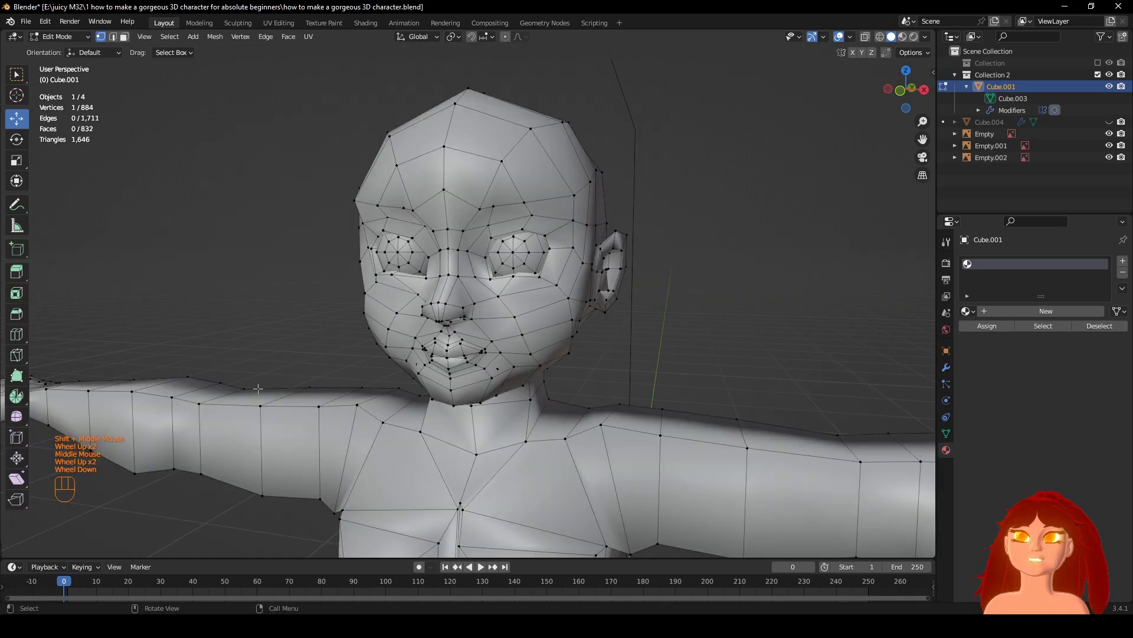
scroll(677, 342, "up", 1)
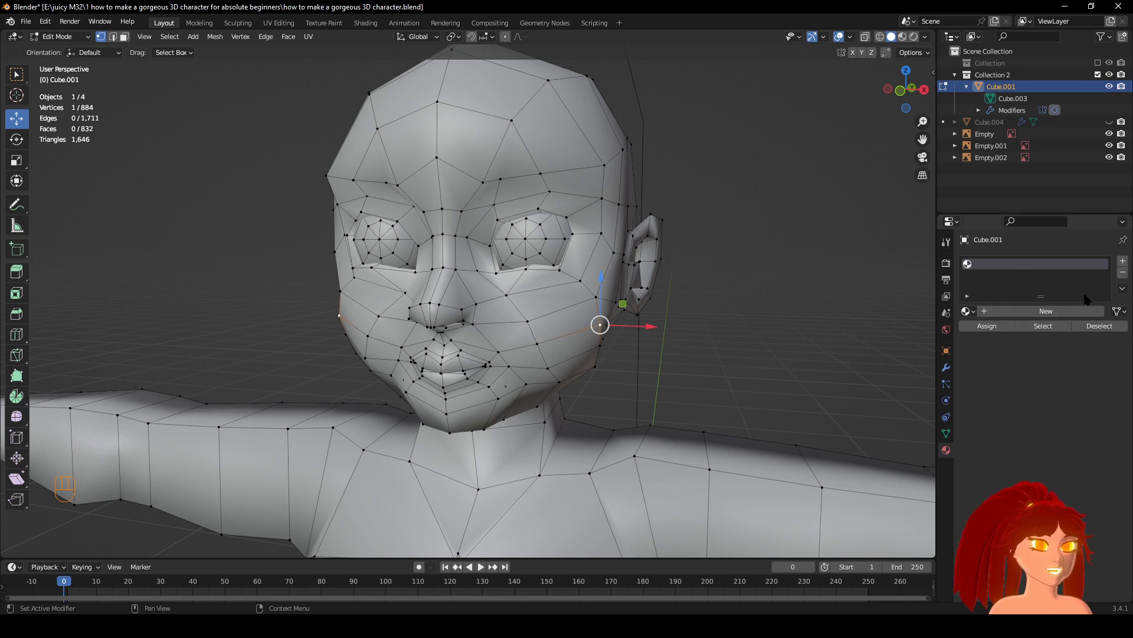
Create a material named "Material skin" with an orange base colour of hue 0.036, and use Material Preview shading.
left_click(1059, 311)
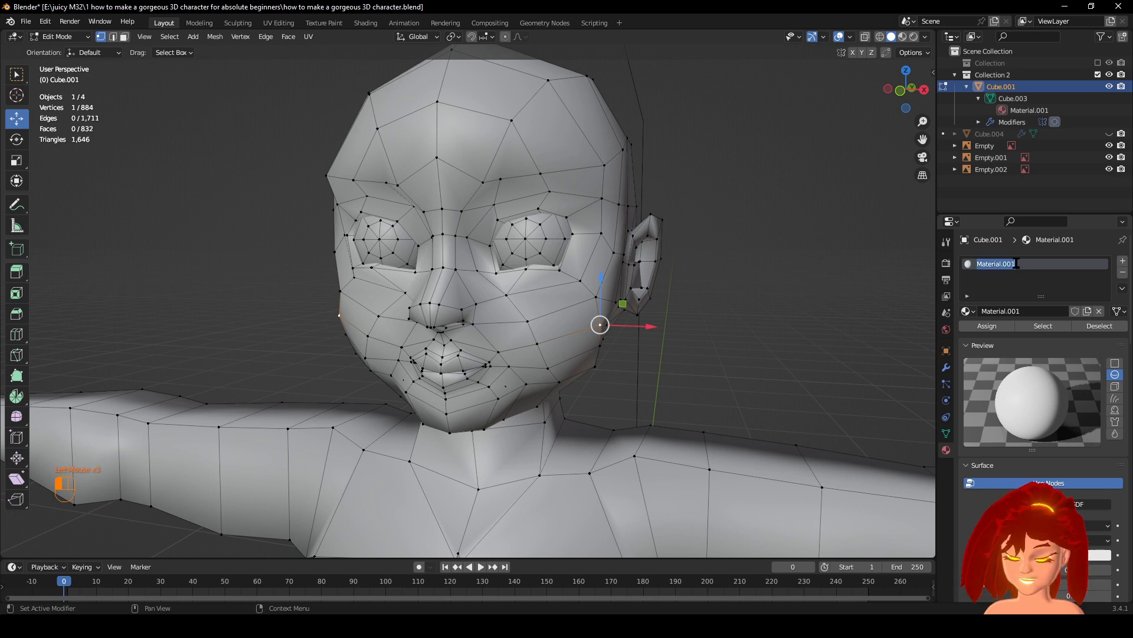
scroll(1030, 352, "down", 2)
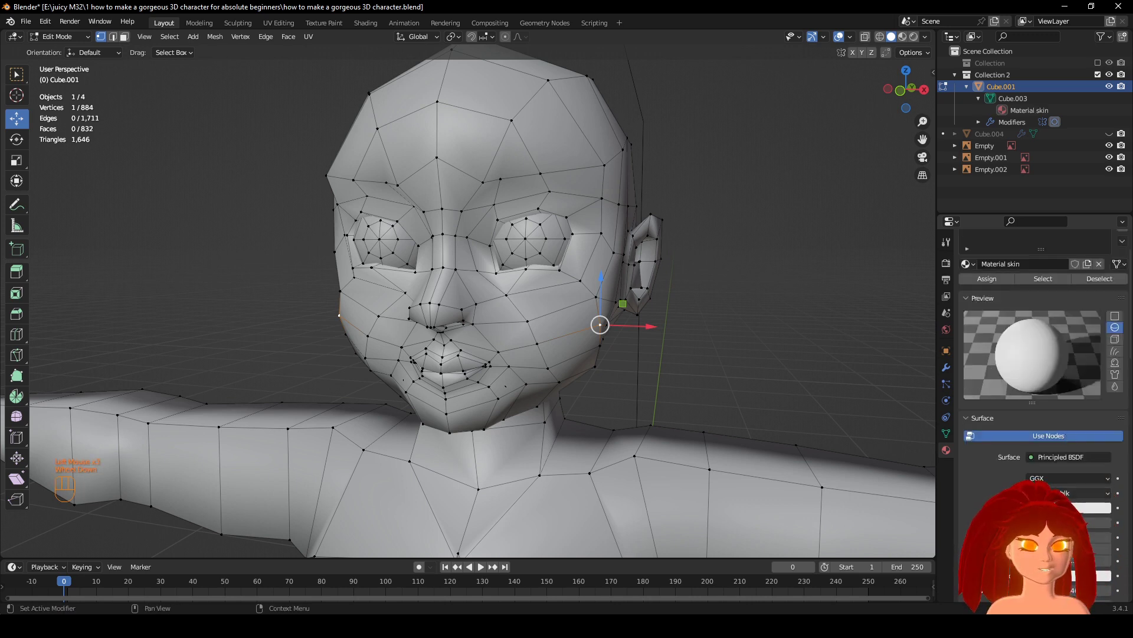
left_click(1089, 507)
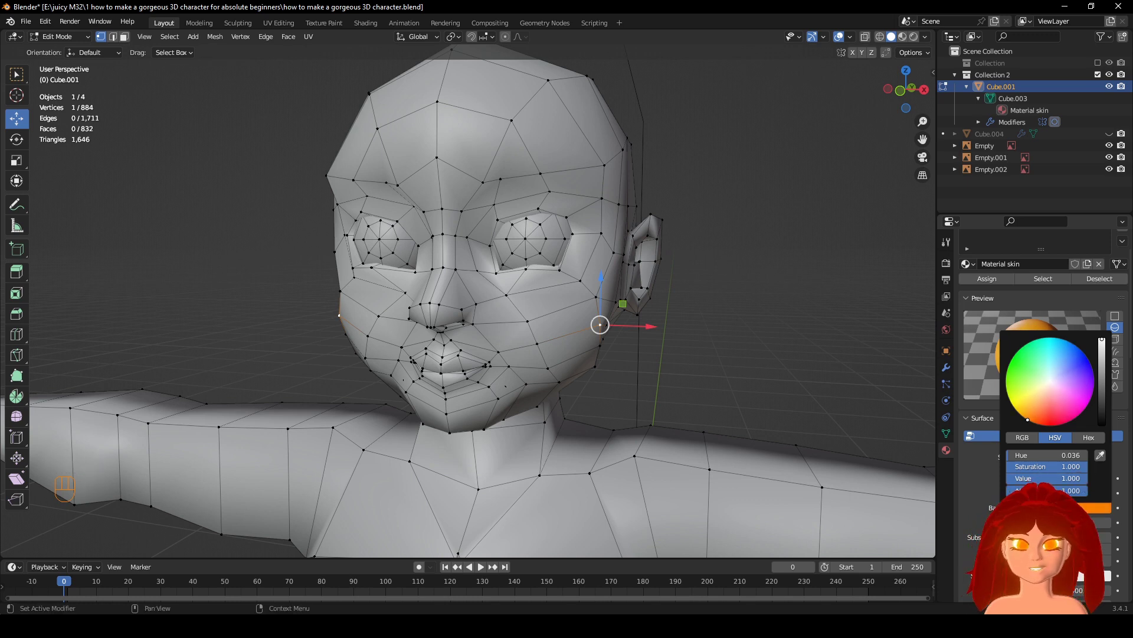
key("z")
left_click(746, 348)
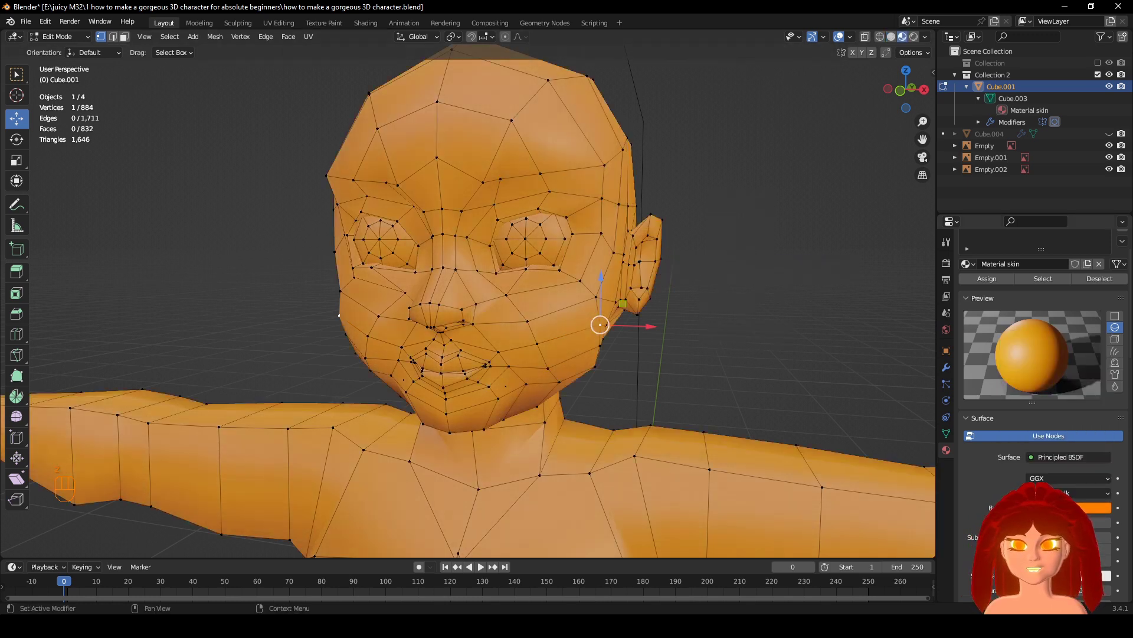
Lower the saturation of the skin material's base colour to 0.800.
left_click(1092, 507)
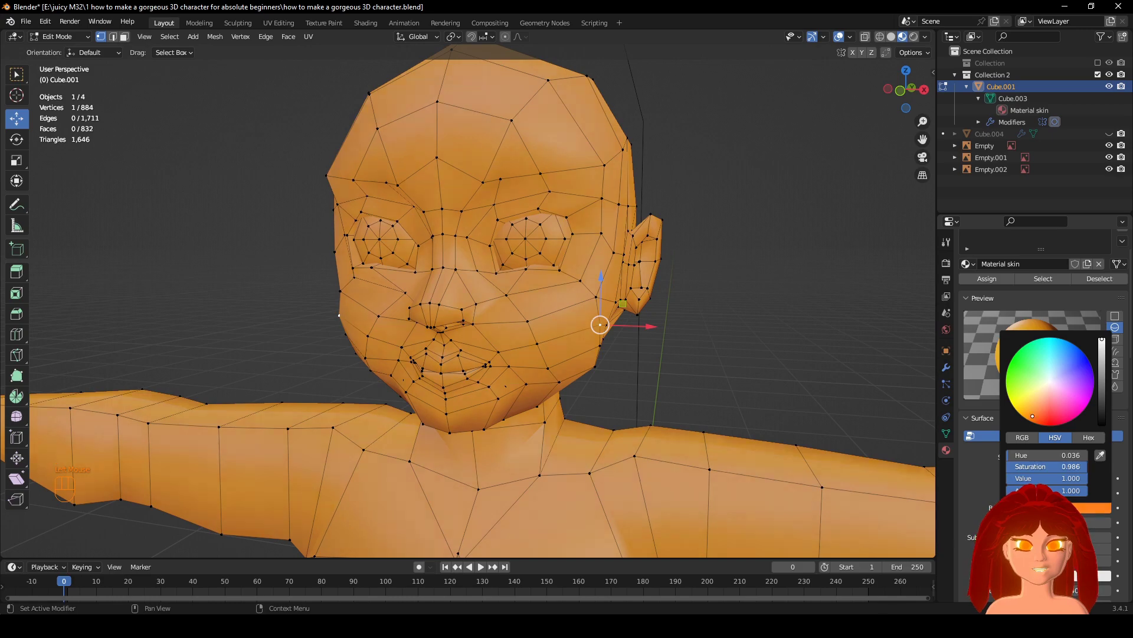
left_click_drag(1087, 466, 1033, 467, "ctrl")
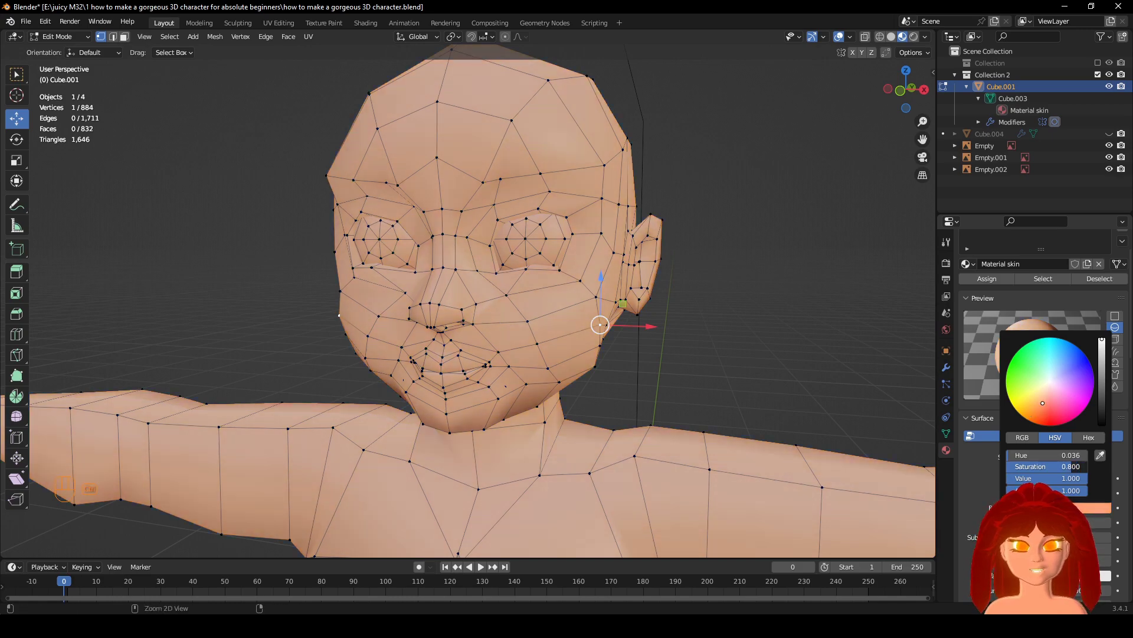
middle_click_drag(759, 374, 945, 378)
scroll(1130, 381, "up", 2)
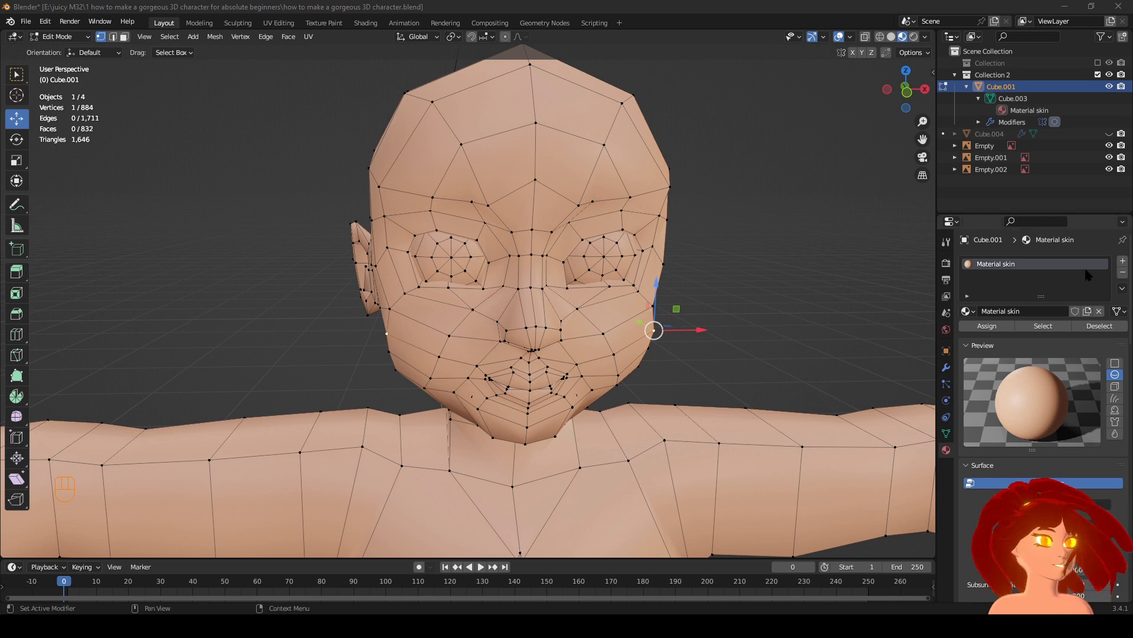
Add a second material slot with a new material named "Material eyes".
left_click(1123, 261)
left_click(1046, 335)
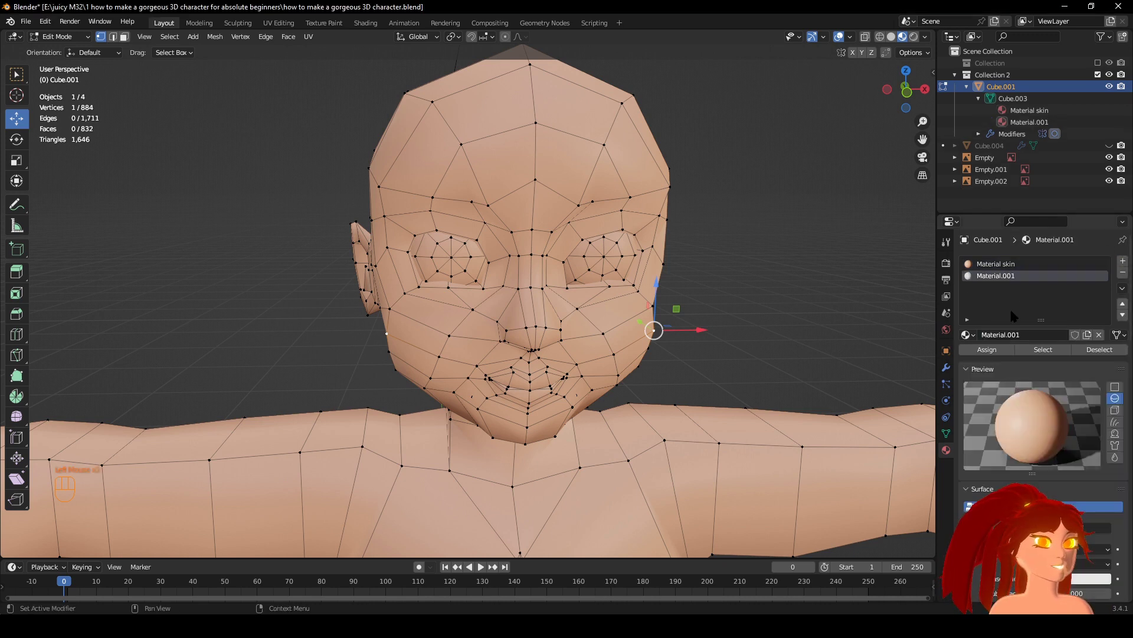
type("Material eyes")
key("Return")
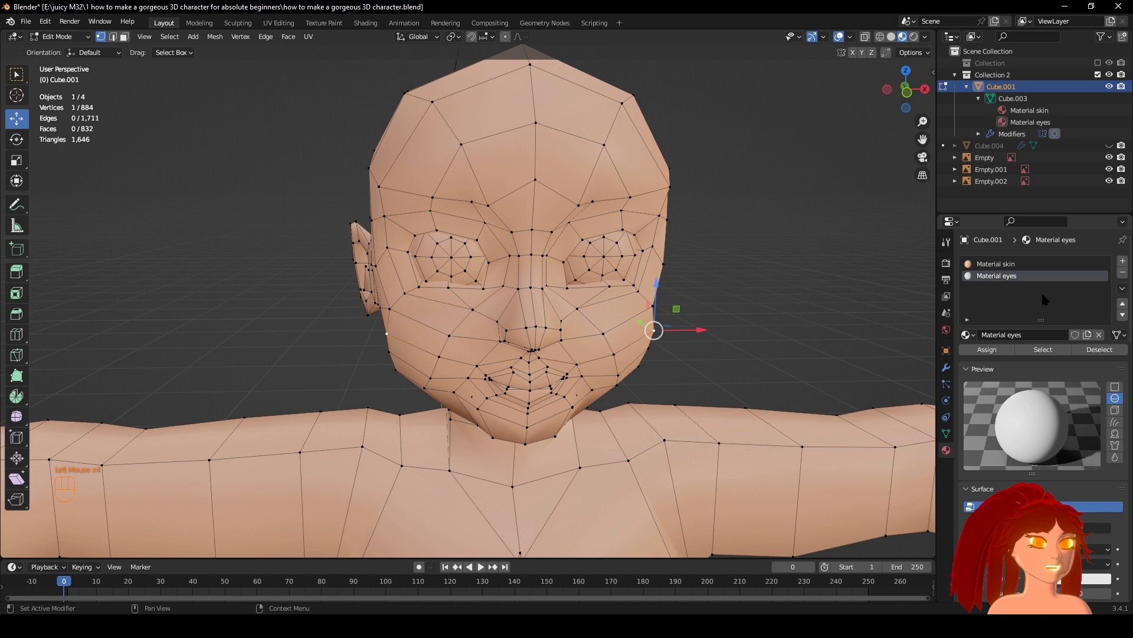
Select the whole linked eyeball mesh and assign the eye material to it.
middle_click_drag(520, 253, 545, 244)
scroll(545, 244, "up", 2)
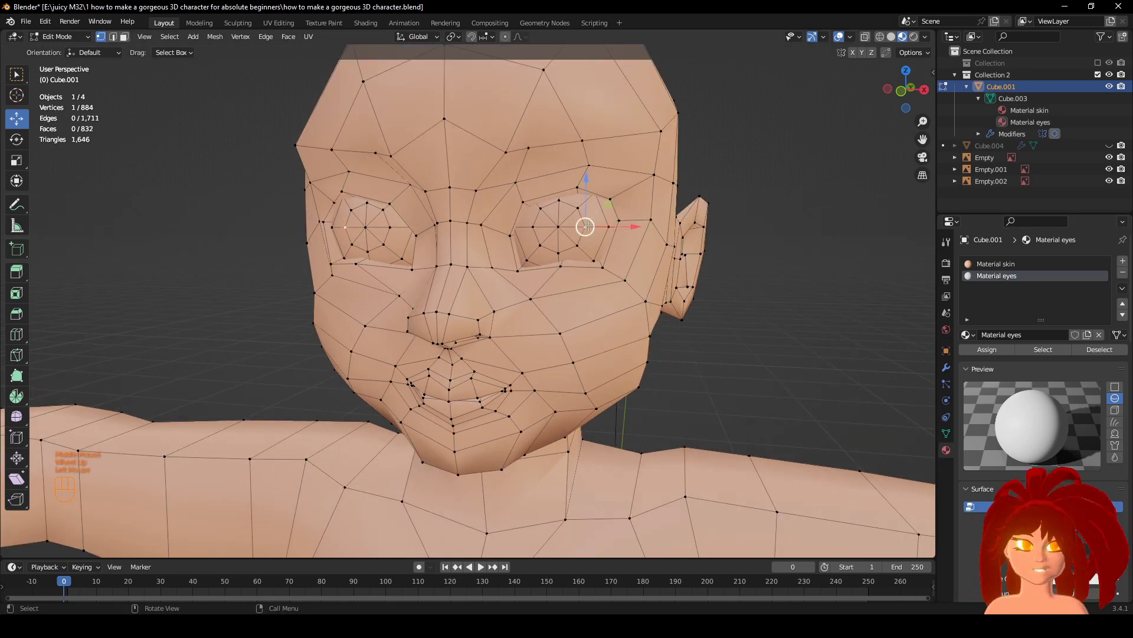
key("l")
left_click(987, 349)
Set the eye material's base colour to pure white and its roughness to 0.000.
scroll(1063, 514, "down", 3)
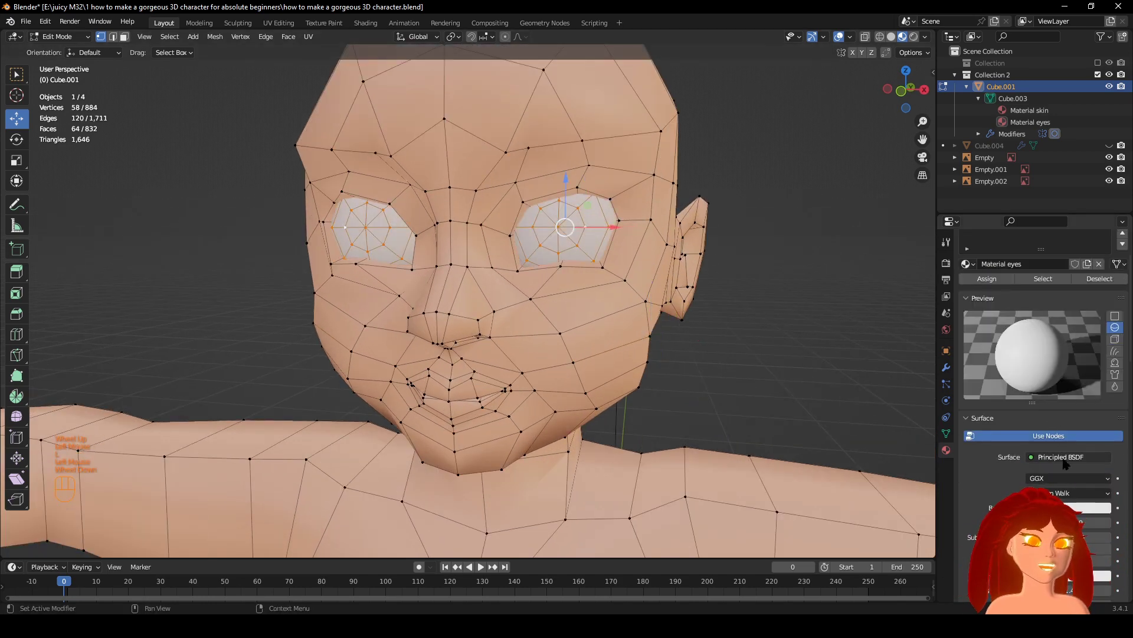
left_click(1072, 506)
scroll(1062, 519, "down", 5)
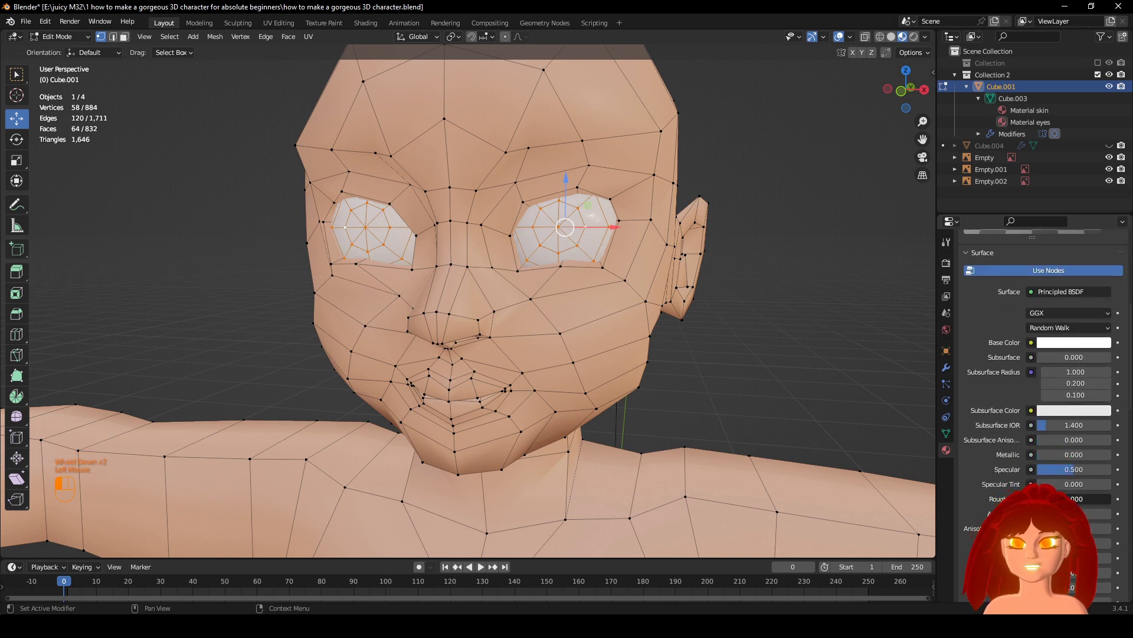
scroll(770, 394, "up", 2)
mouse_move(798, 392)
middle_mouse_down()
mouse_move(779, 374)
mouse_move(785, 414)
mouse_move(794, 383)
middle_mouse_up()
scroll(767, 377, "down", 2)
scroll(794, 383, "up", 1)
Add a third material slot with a new material named "Material eyes color".
scroll(1041, 407, "up", 10)
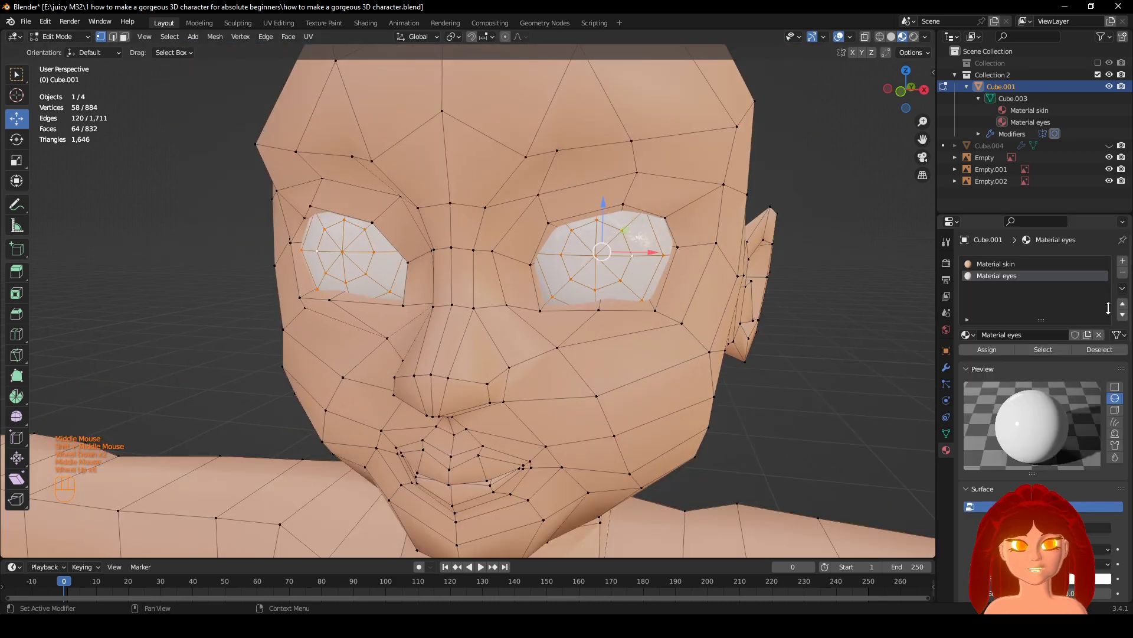
left_click(1121, 261)
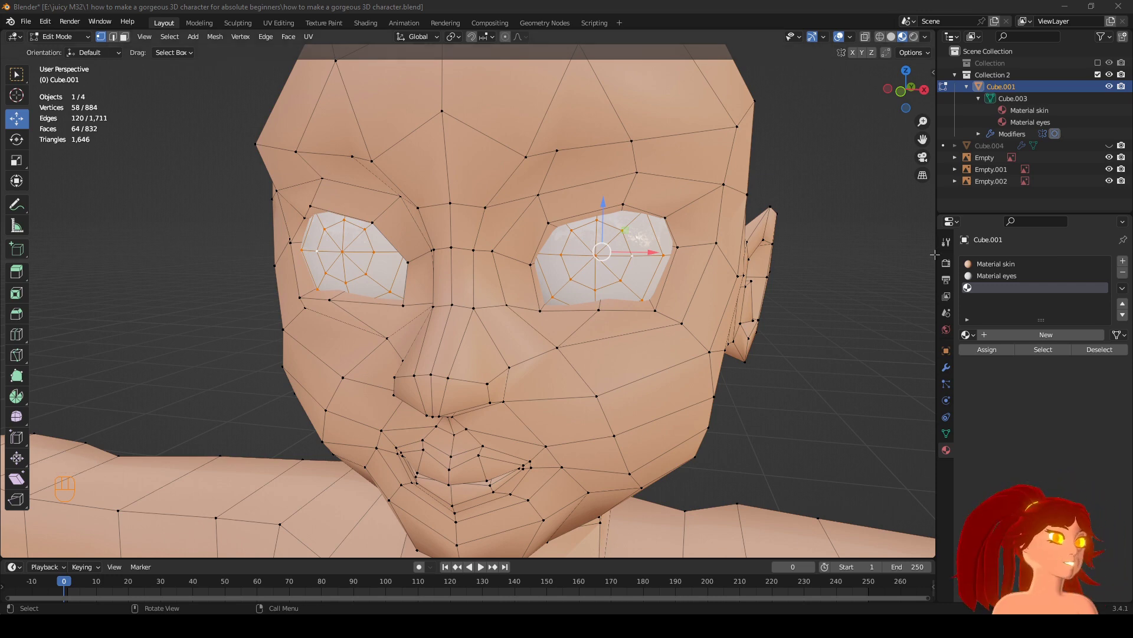
left_click(998, 335)
type("Material eyes color")
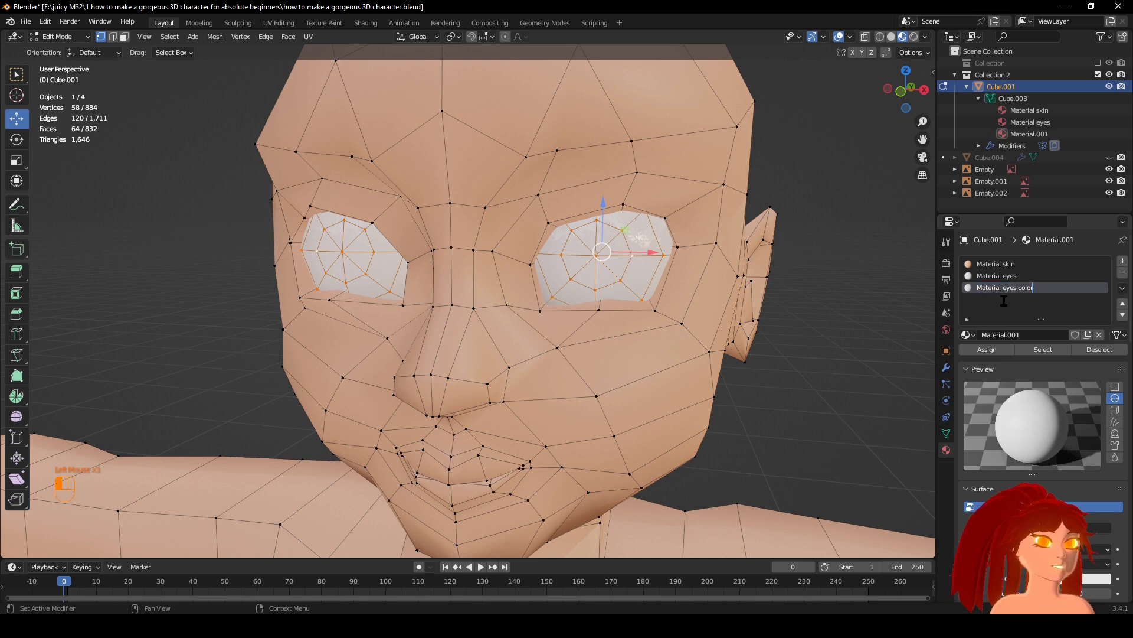
middle_click_drag(850, 330, 834, 326)
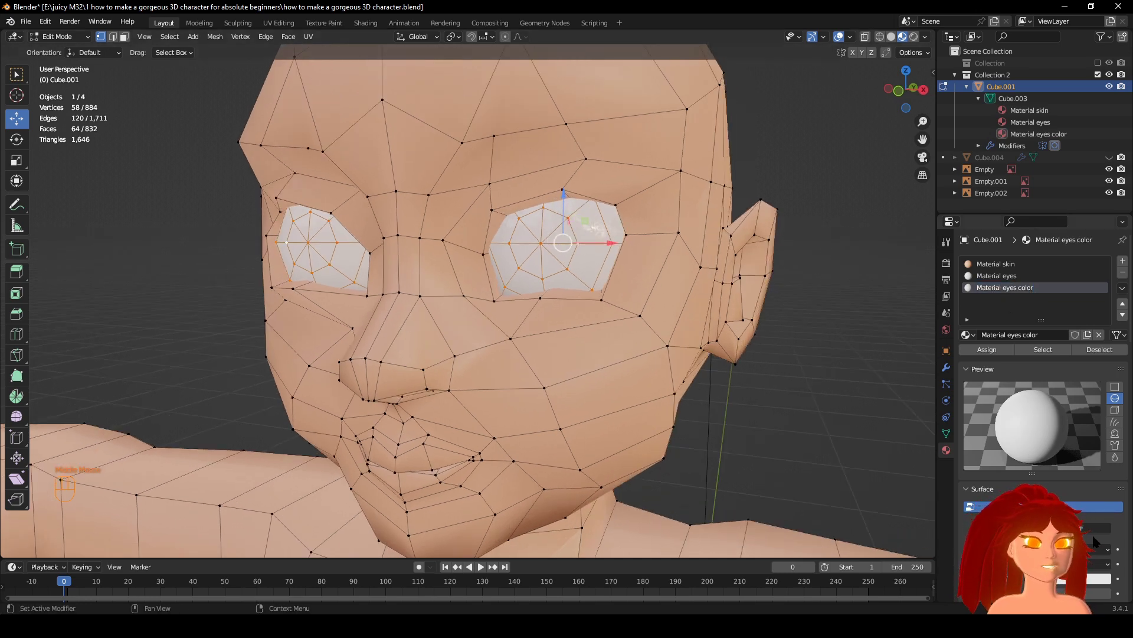
Set the eye colour material's base colour to orange and assign it to the ring of iris faces around the eyeball's centre.
left_click(1067, 577)
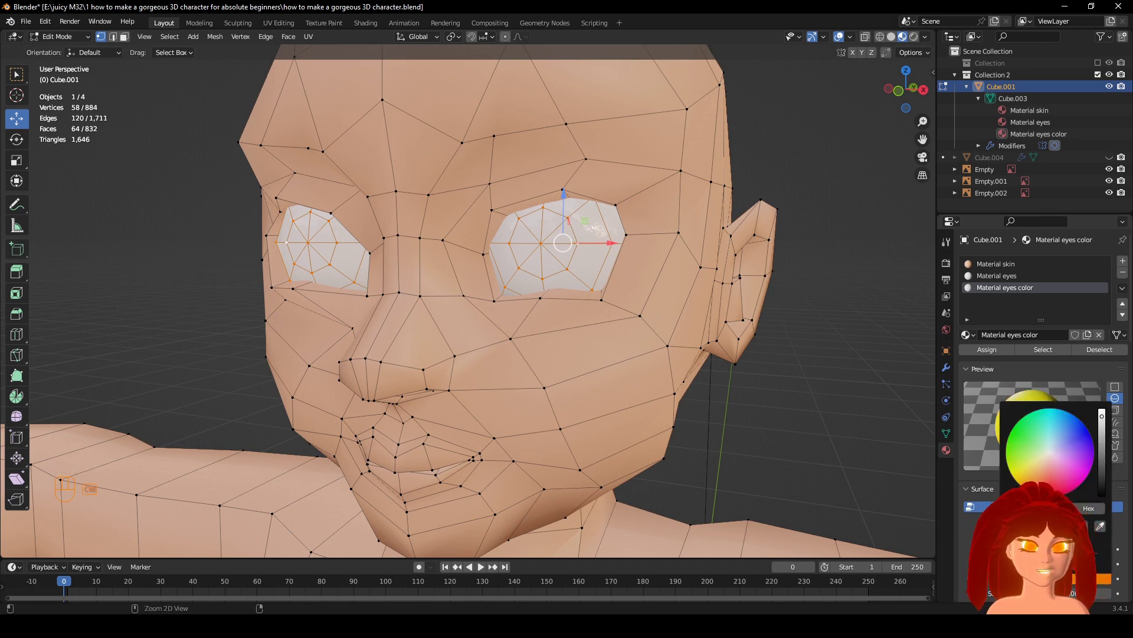
left_click(124, 39)
left_click(646, 253, "alt")
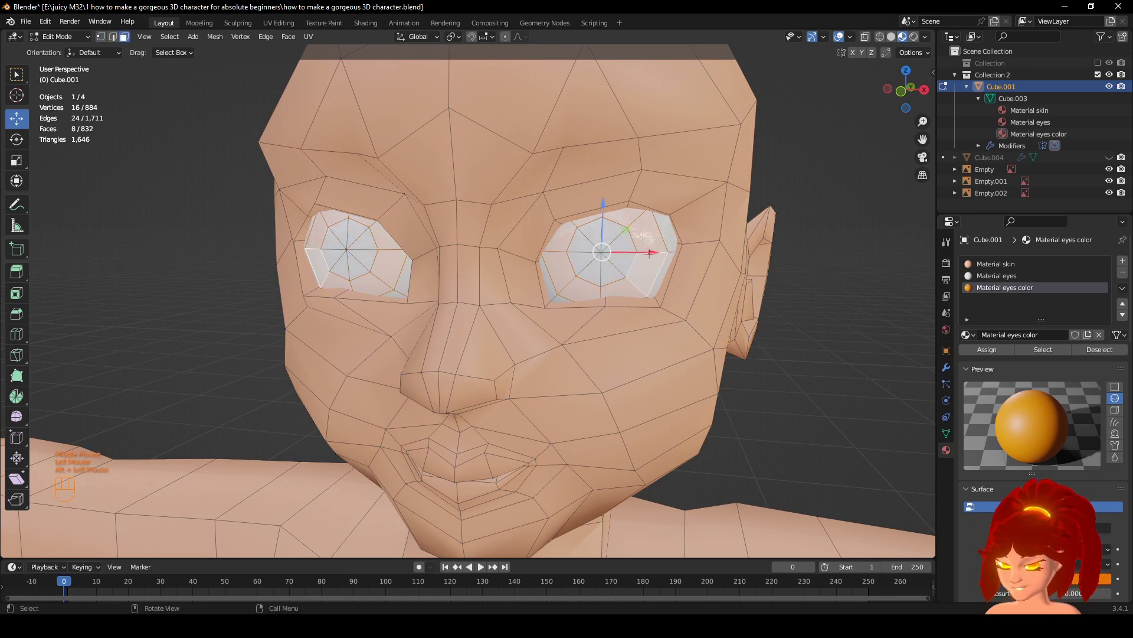
left_click(987, 350)
left_click(884, 326)
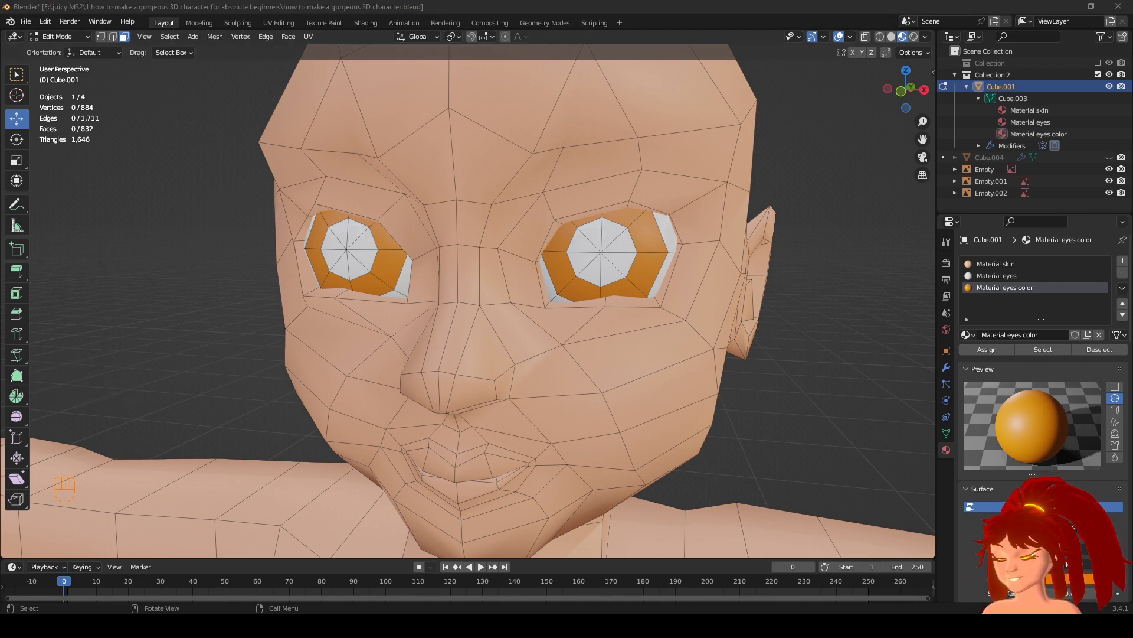
Add a fourth slot with a new material named "Material eye color middle" and give it a darker orange base colour.
left_click(1123, 260)
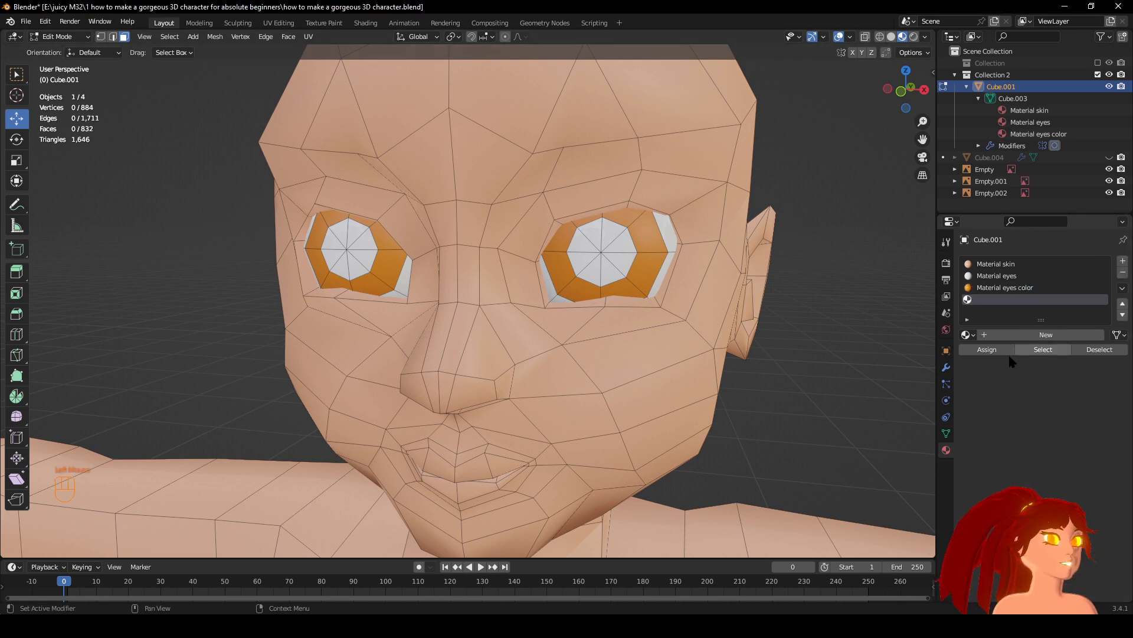
left_click(1025, 335)
double_click(1021, 300)
type("Material eye color middle")
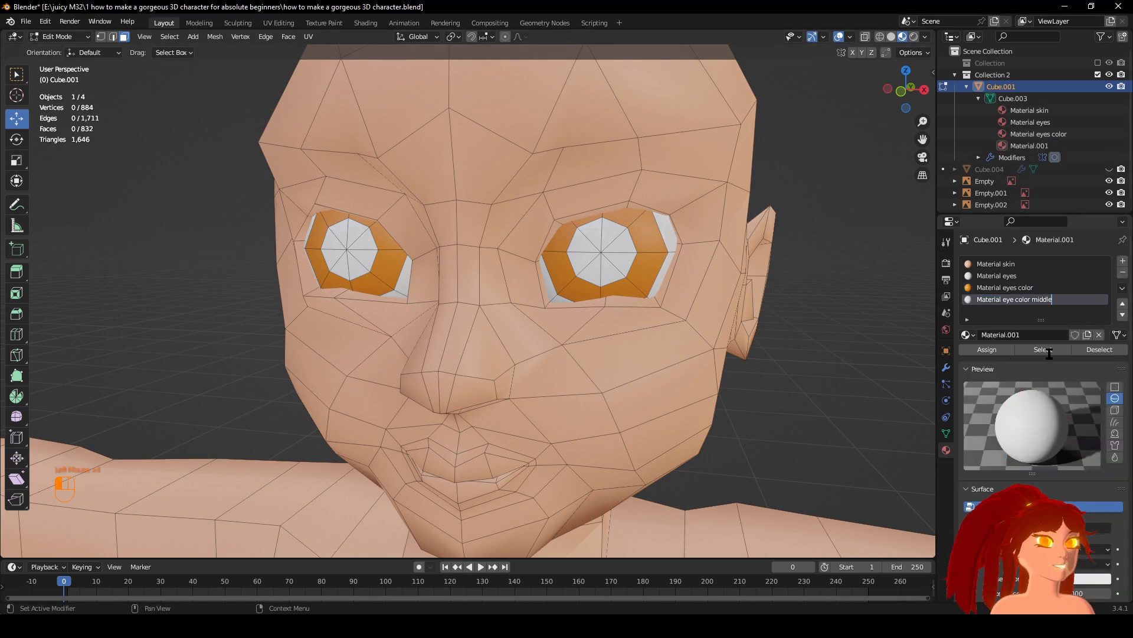
key("Return")
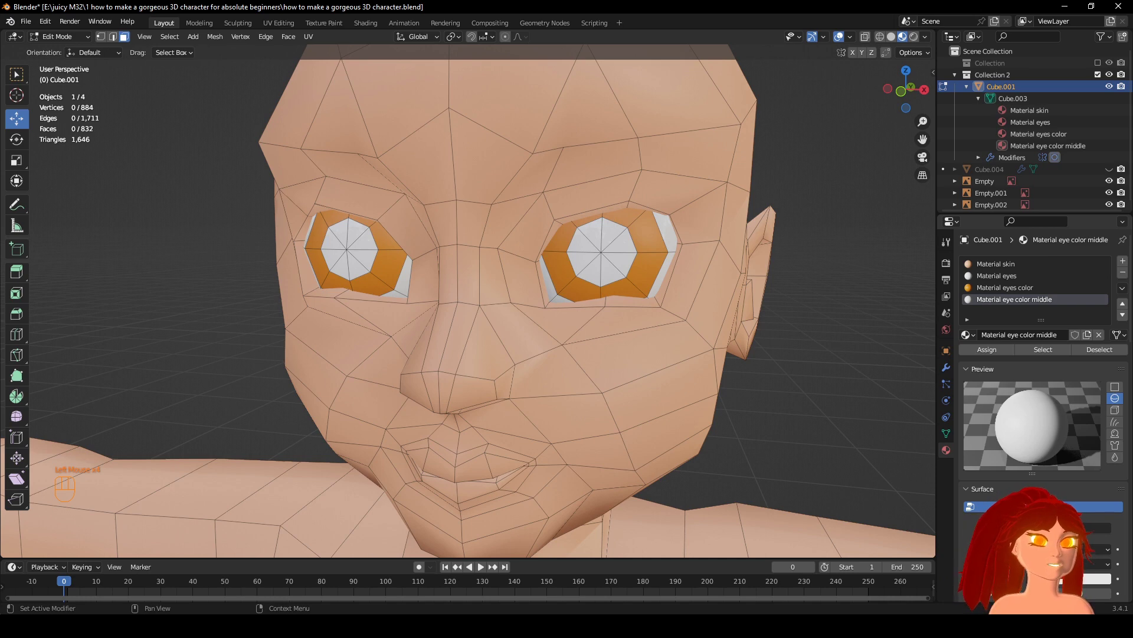
left_click(1086, 578)
left_click(1030, 491)
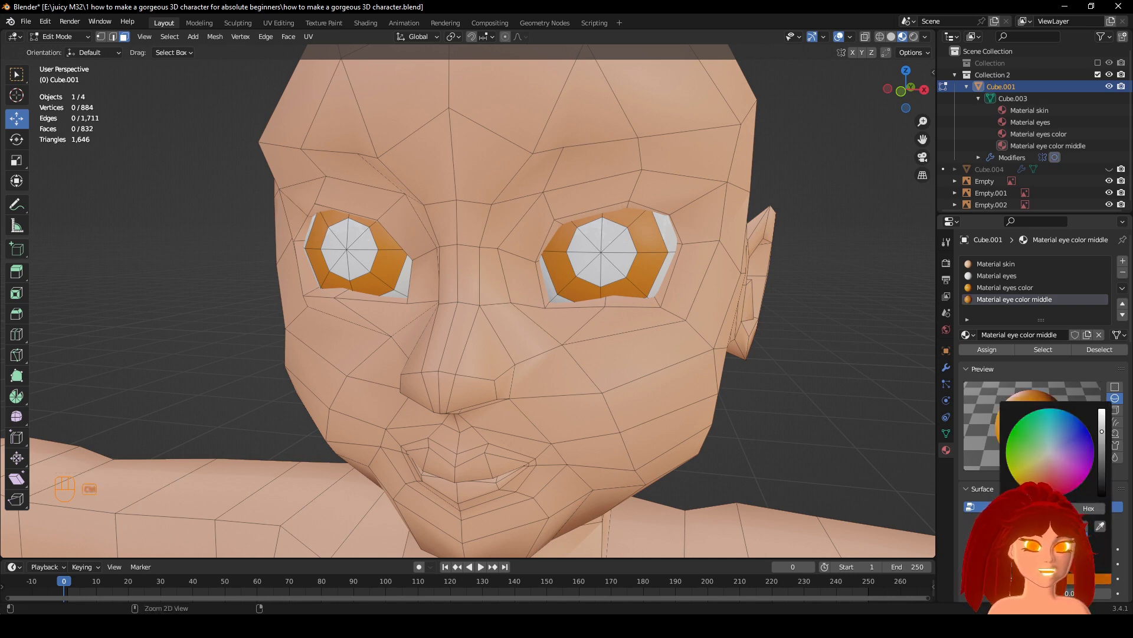
Select the eight central faces of the eyeball and assign "Material eye color middle" to them.
left_click(606, 253)
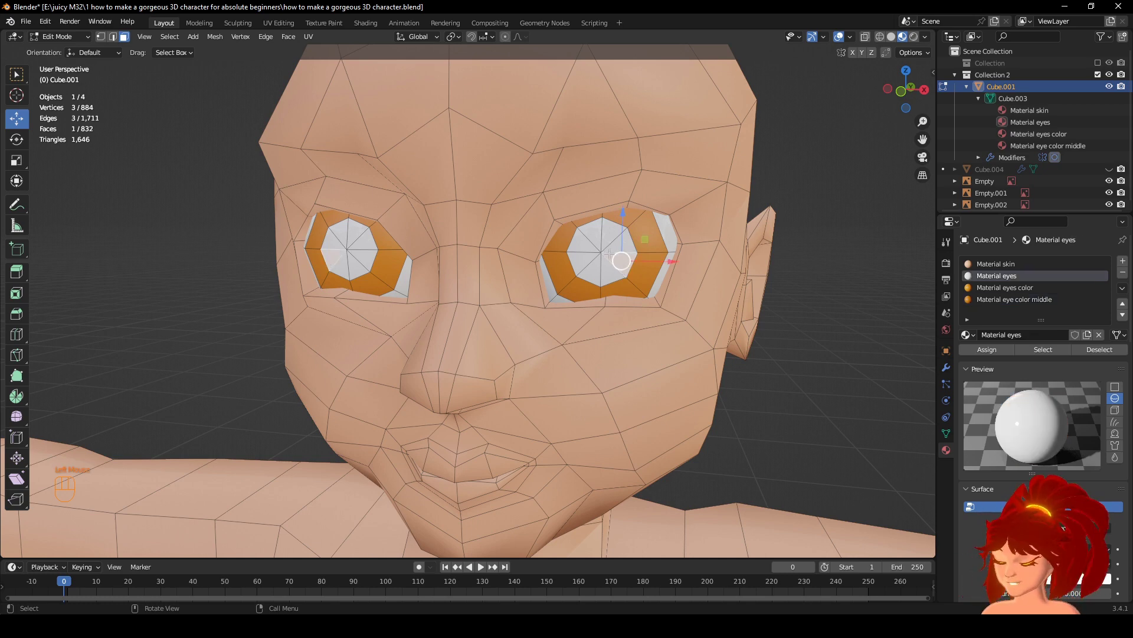
key("c")
left_click(604, 253)
right_click(603, 253)
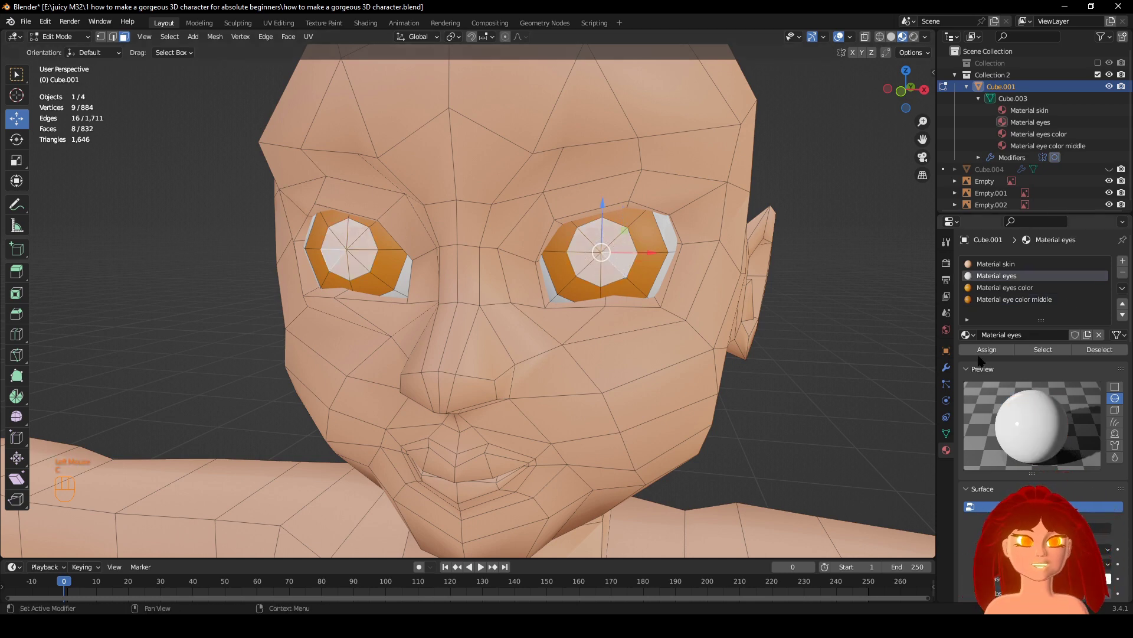
left_click(977, 300)
left_click(1002, 349)
left_click(898, 324)
Set the roughness of both the middle eye colour material and "Material eyes color" to 0.000.
middle_click_drag(897, 324, 770, 322)
scroll(1039, 384, "down", 4)
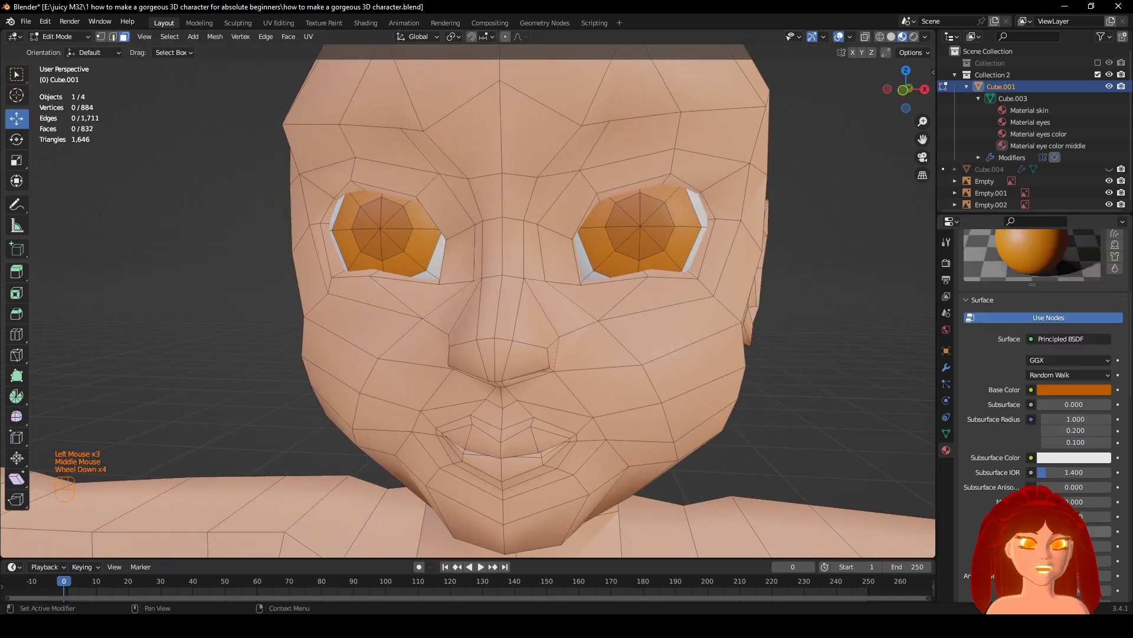
left_click_drag(1074, 546, 1037, 546)
scroll(1004, 456, "up", 4)
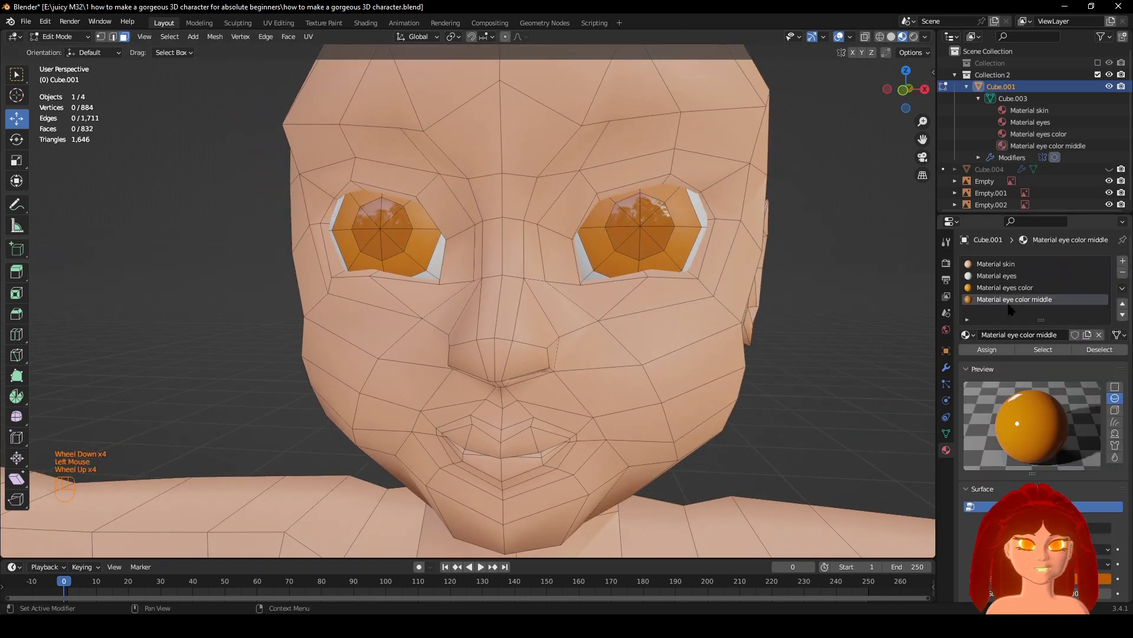
left_click(1005, 288)
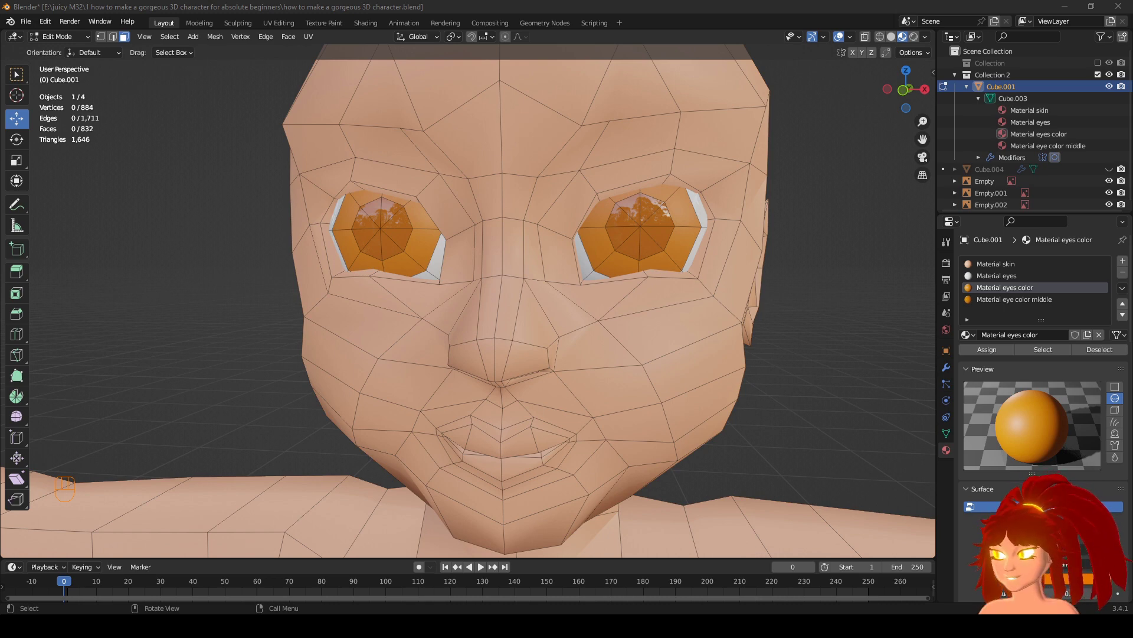
scroll(1039, 354, "down", 4)
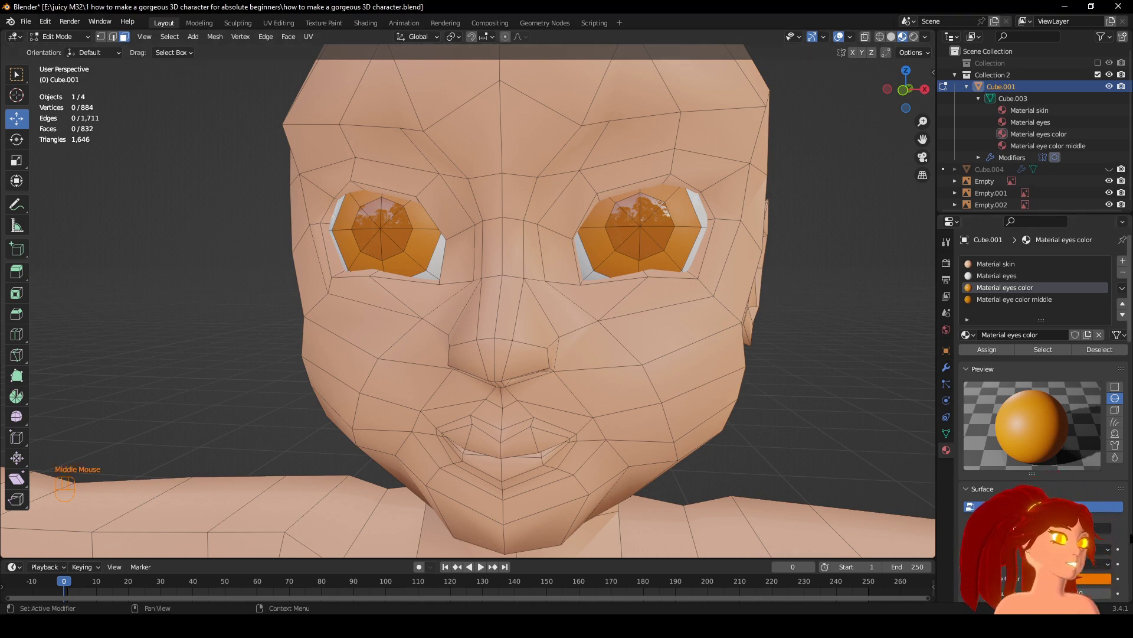
left_click_drag(1076, 498, 1037, 499)
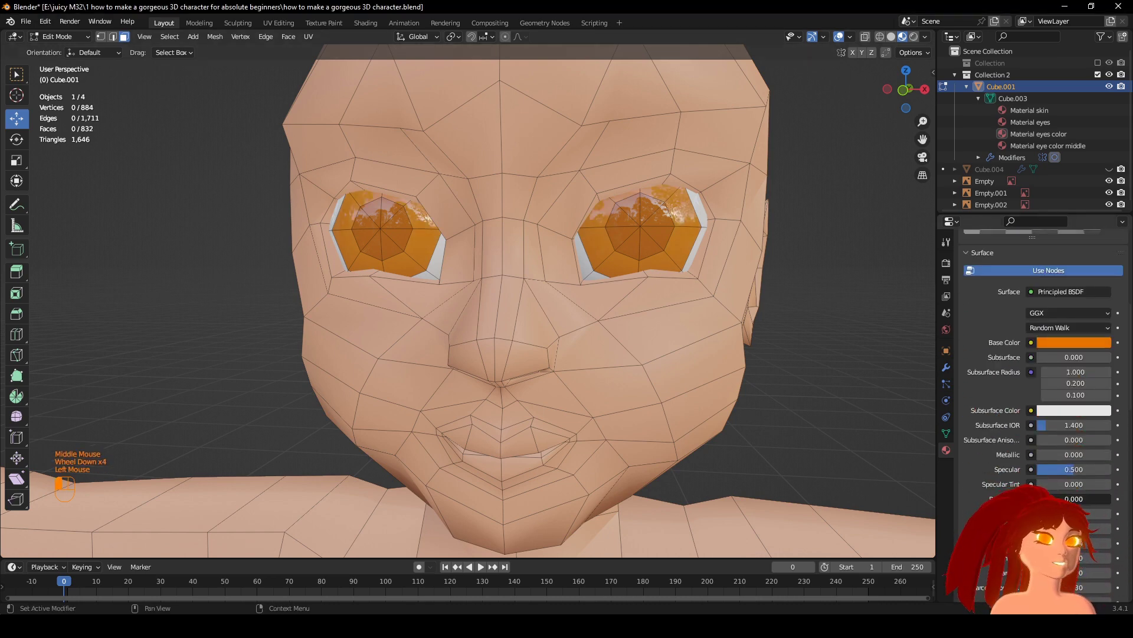
Show the Subdivision modifier in the viewport and hide the Mirror modifier there.
scroll(1000, 435, "up", 3)
scroll(709, 352, "down", 2)
scroll(696, 357, "up", 1)
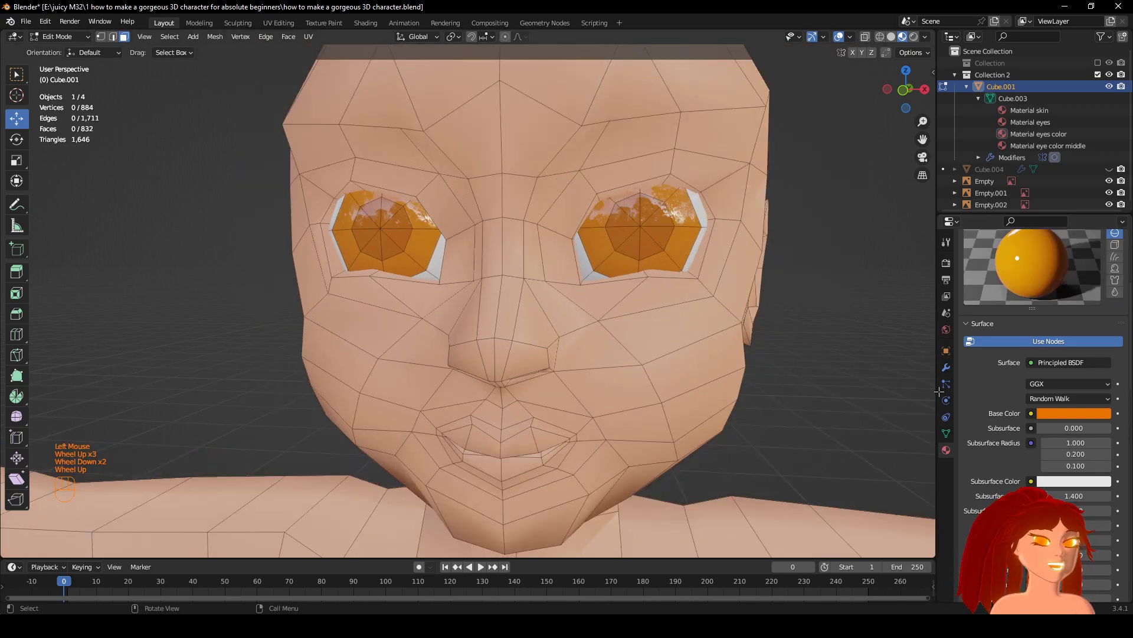
scroll(945, 413, "up", 1)
left_click(946, 368)
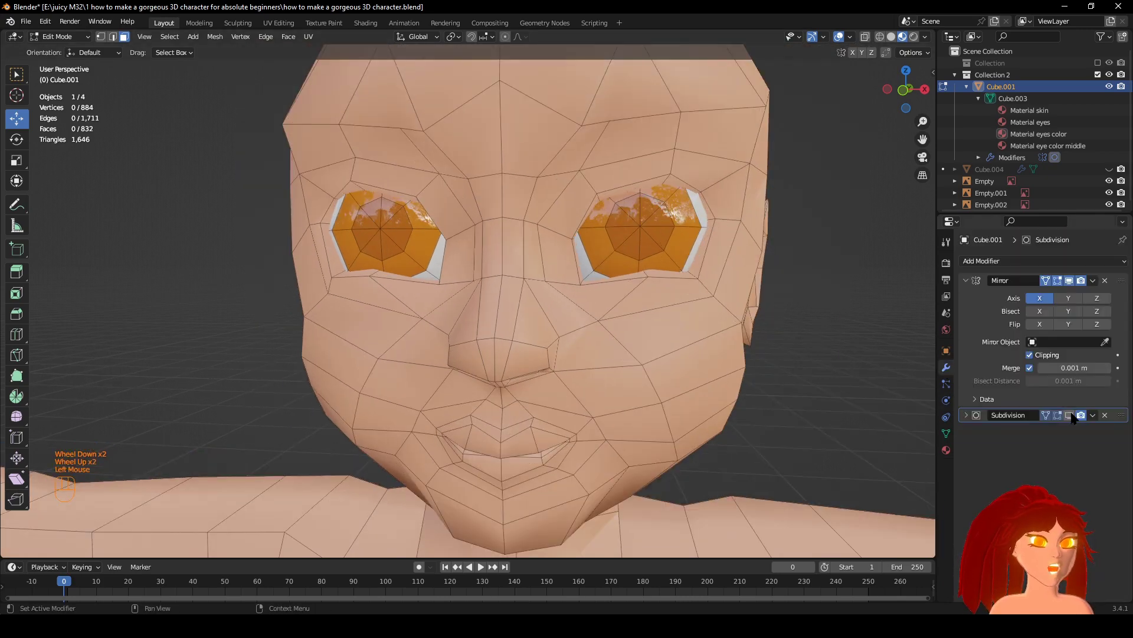
left_click(1069, 415)
middle_click_drag(844, 413, 930, 435)
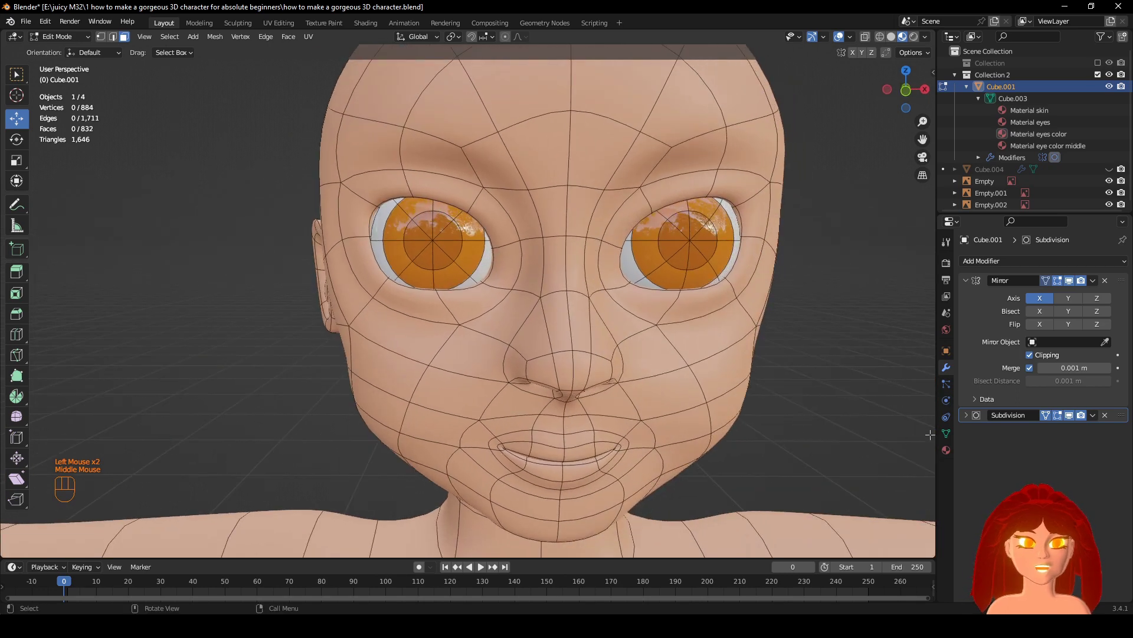
left_click(1069, 281)
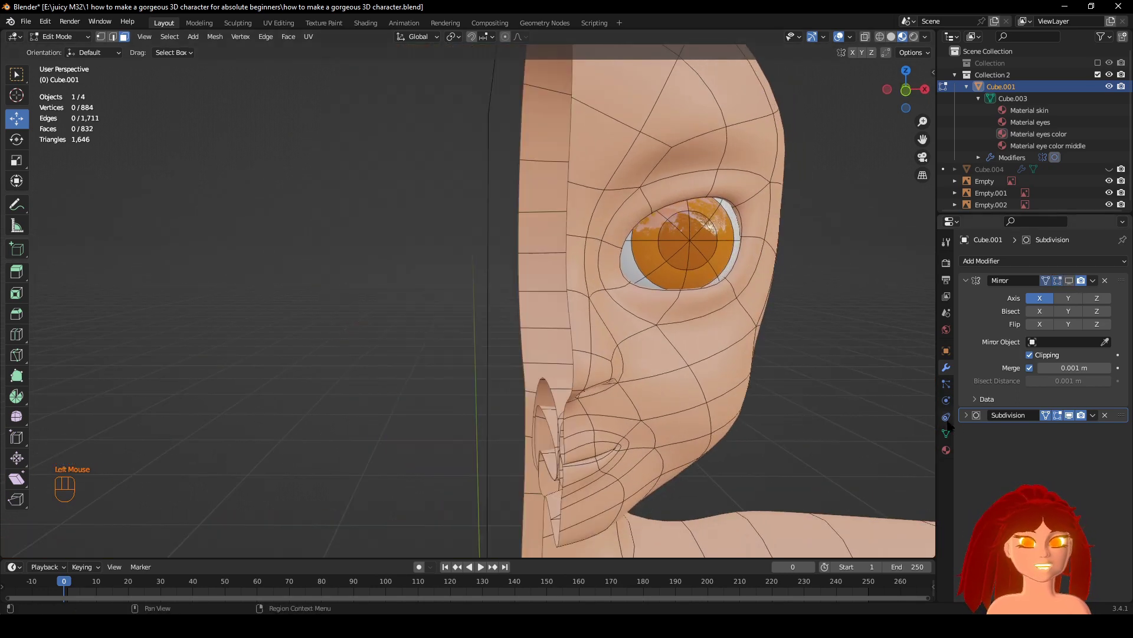
Add a fifth material slot with a new material named "Material fingernail".
left_click(947, 451)
scroll(946, 453, "up", 1)
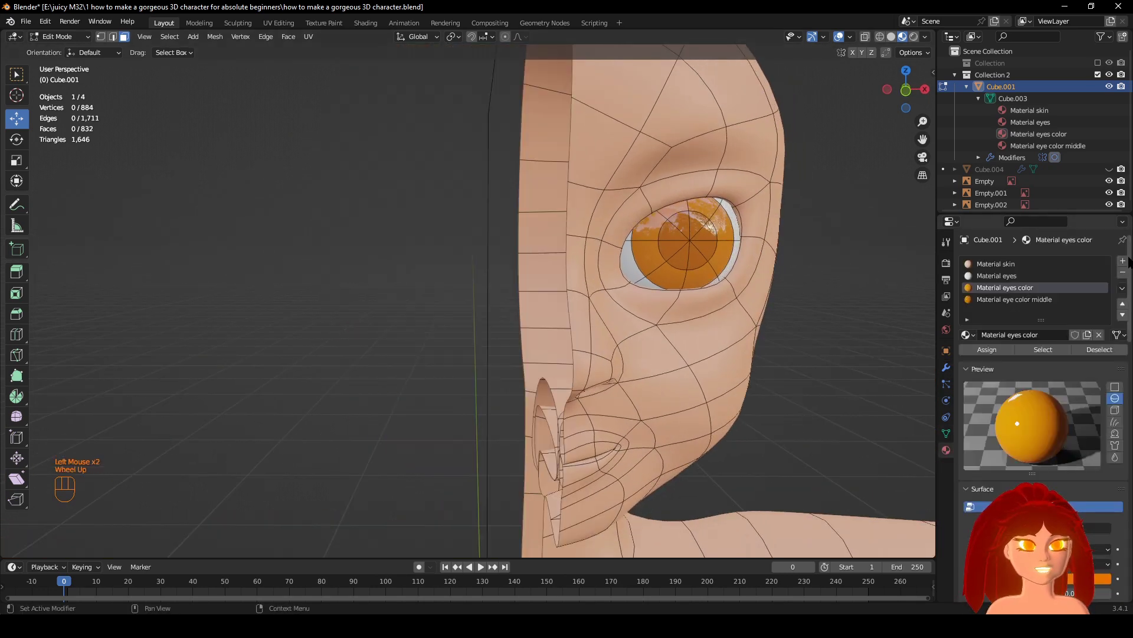
left_click(1123, 261)
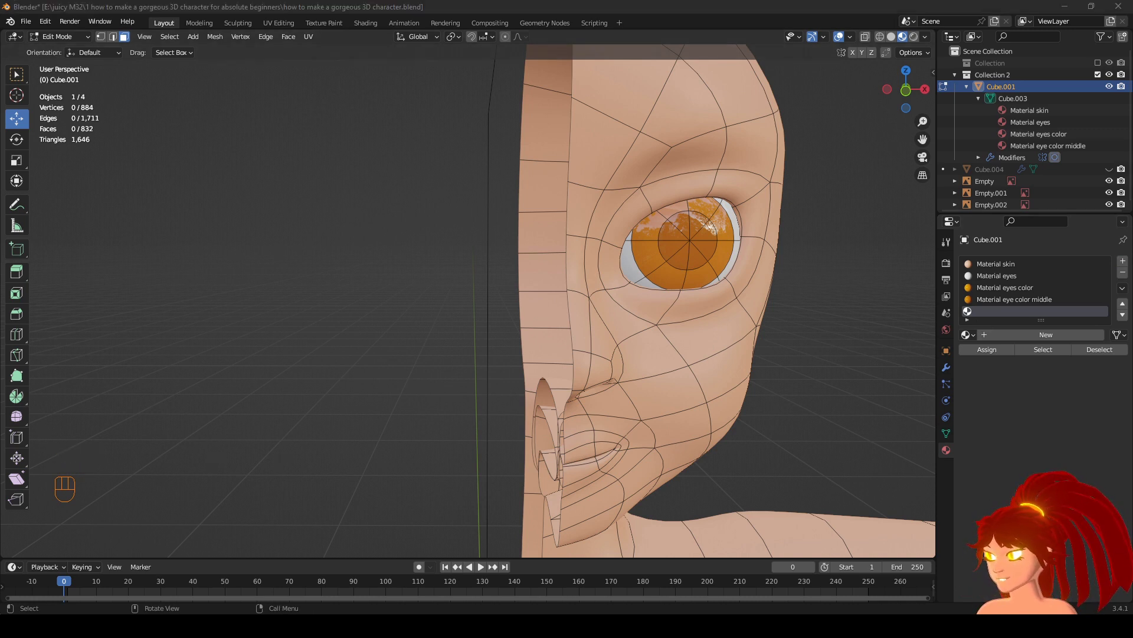
double_click(1019, 313)
left_click(1029, 334)
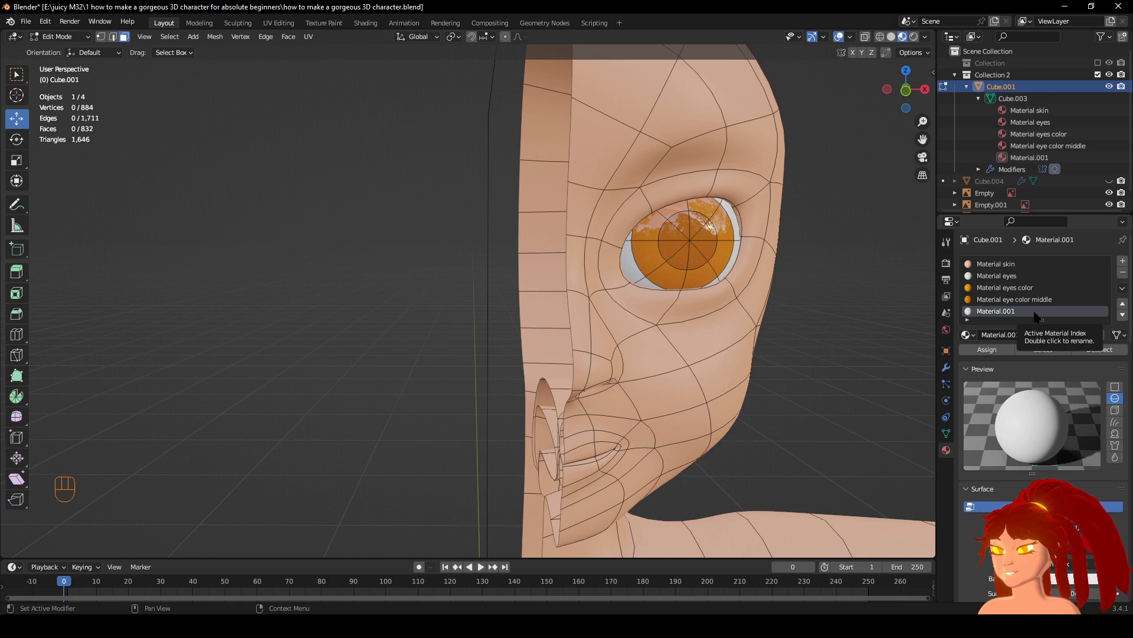
left_click(1036, 313, "ctrl")
type("Material fingernail")
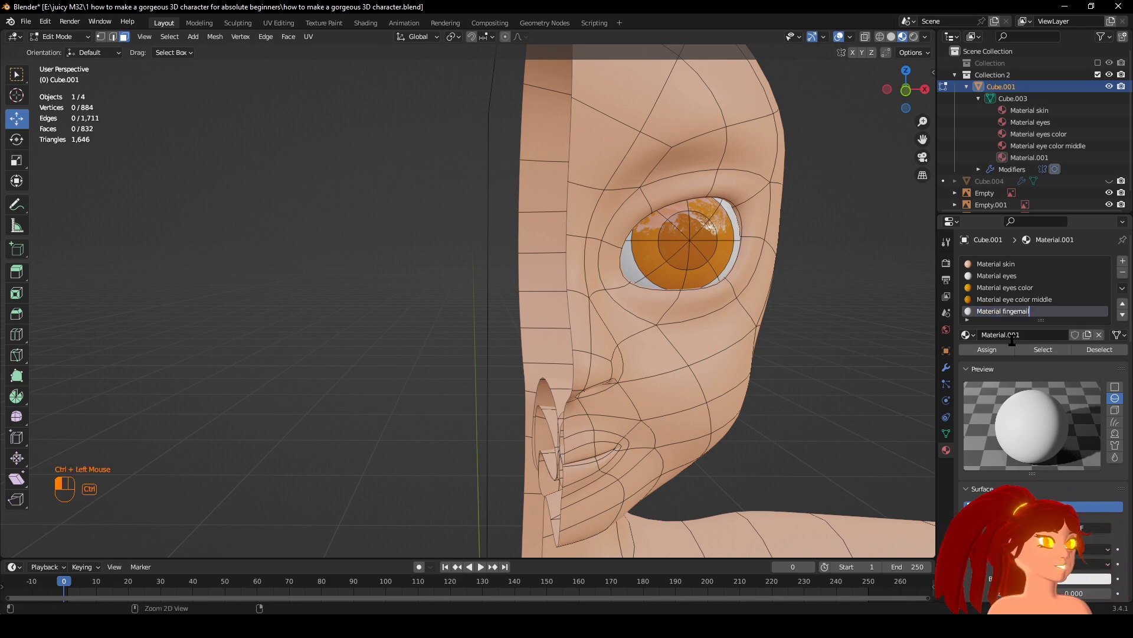
key("Return")
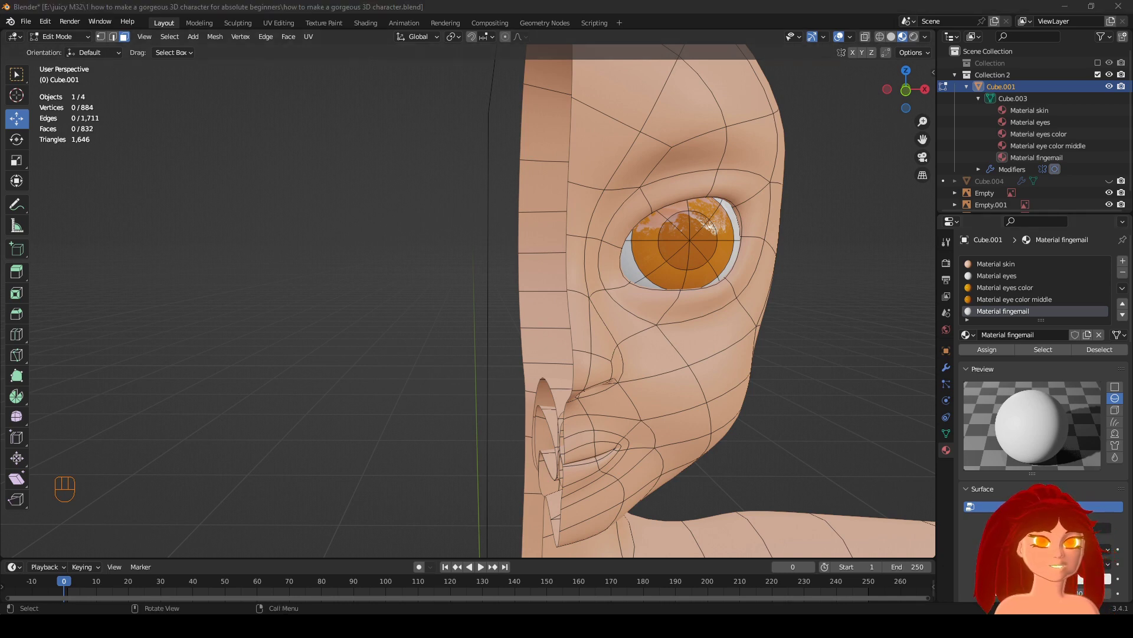
Paste the orange base colour into the fingernail material and reduce its roughness to the minimum.
scroll(518, 361, "down", 3)
middle_click_drag(701, 384, 1039, 304)
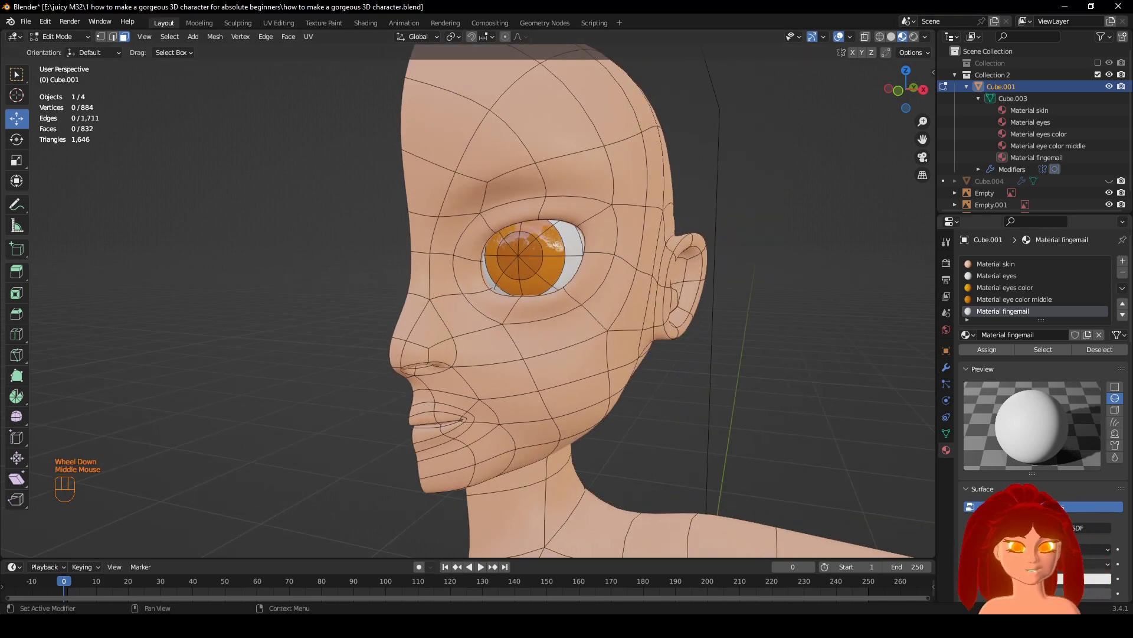
left_click(1063, 579)
key("ctrl+v")
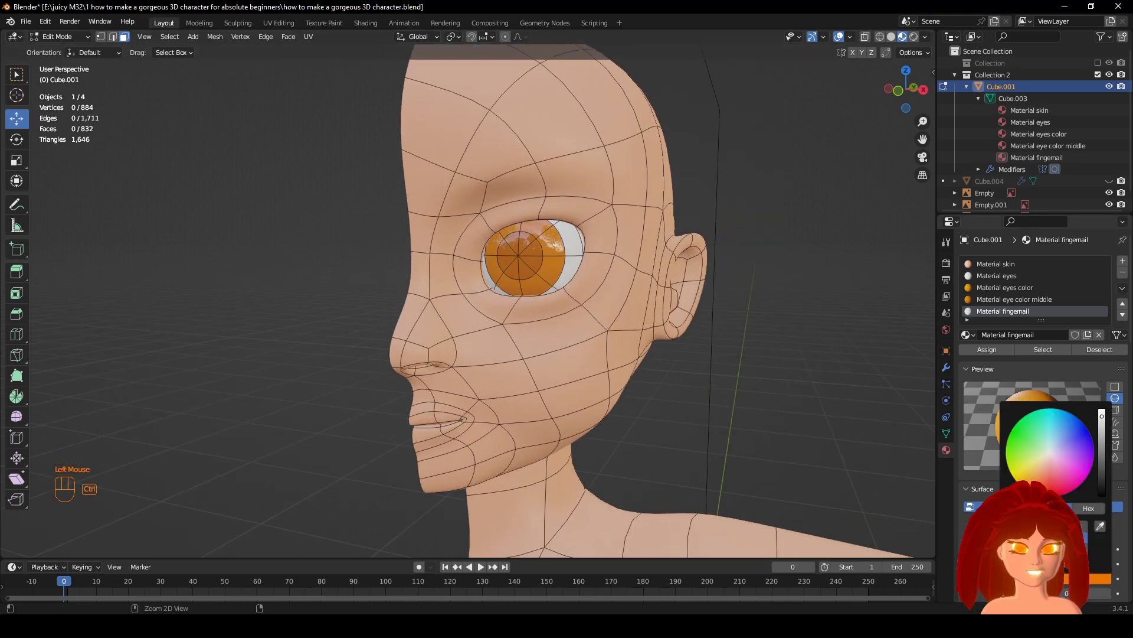
scroll(1092, 582, "down", 2)
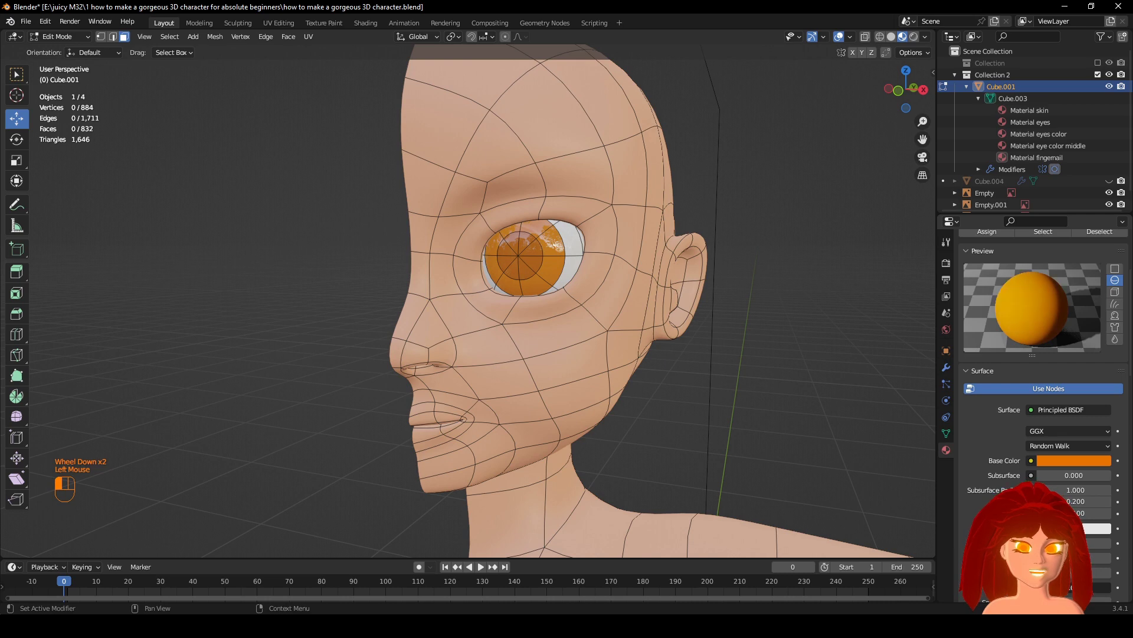
scroll(1092, 581, "down", 2)
left_click_drag(1089, 550, 1037, 550)
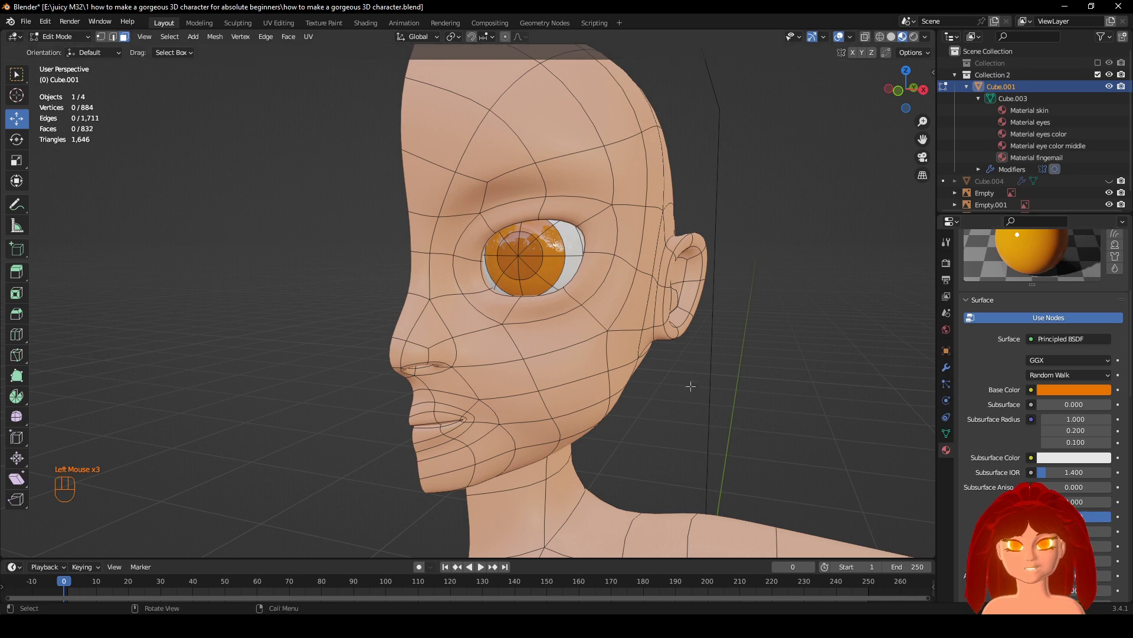
Select all faces of the thumb's nail on the hand.
middle_click_drag(689, 384, 414, 305, "shift")
scroll(515, 336, "down", 2)
scroll(416, 305, "up", 2)
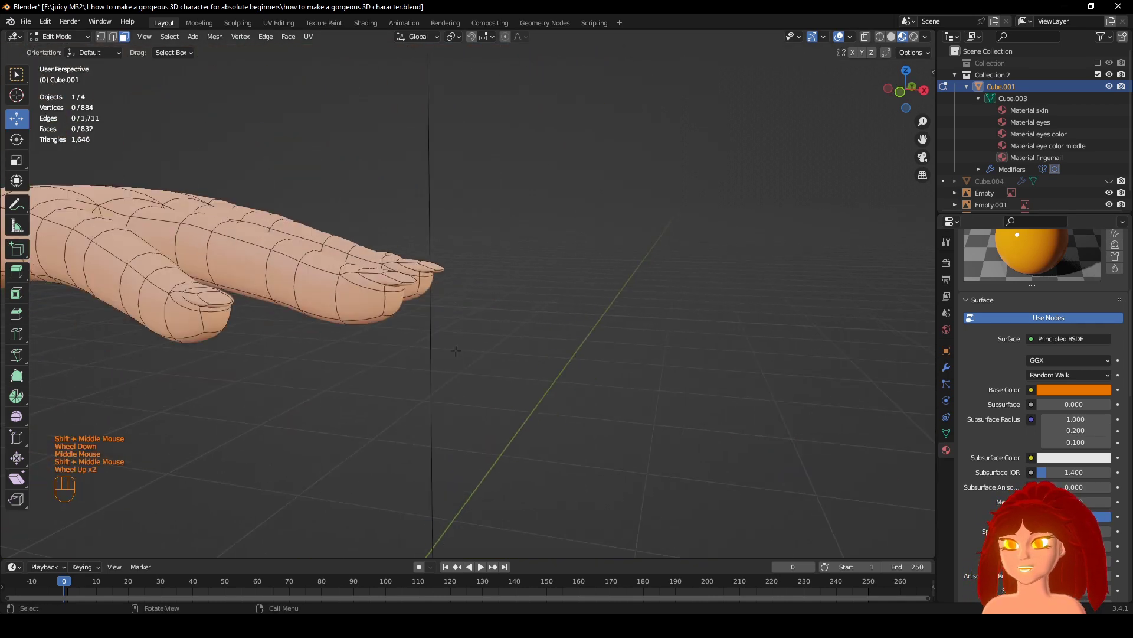
middle_click_drag(325, 210, 585, 354, "shift")
left_click(452, 340, "alt")
left_click(527, 466, "alt")
left_click(501, 482, "shift")
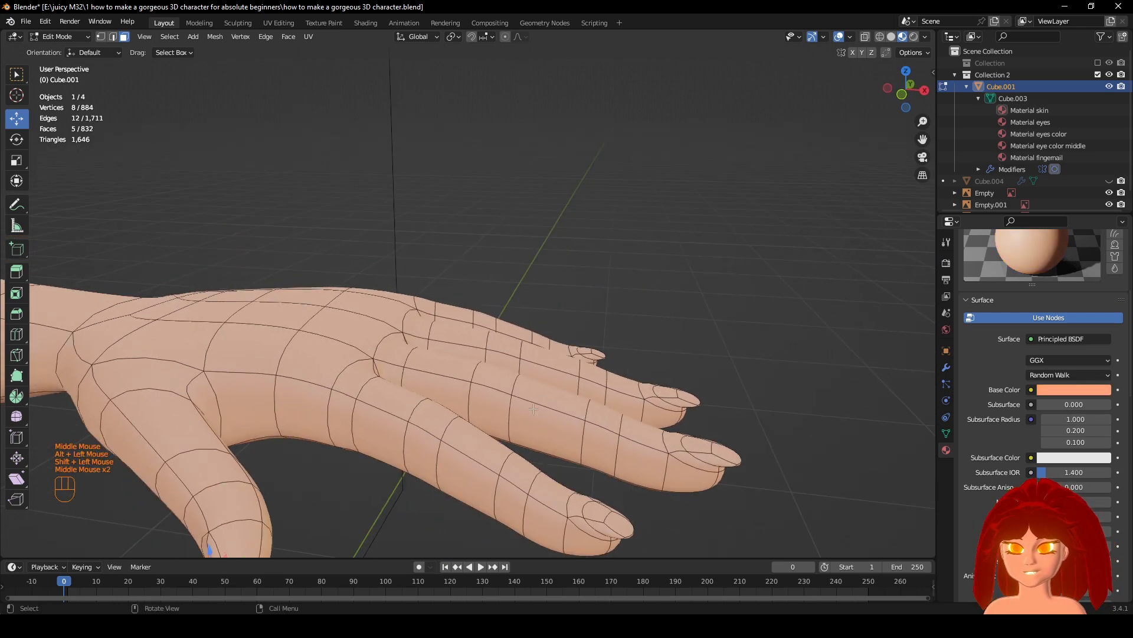
Add the nail faces of the little, ring, middle and index fingers to the selection.
left_click(592, 353, "alt+shift")
left_click(598, 352, "shift")
left_click(673, 394, "alt+shift")
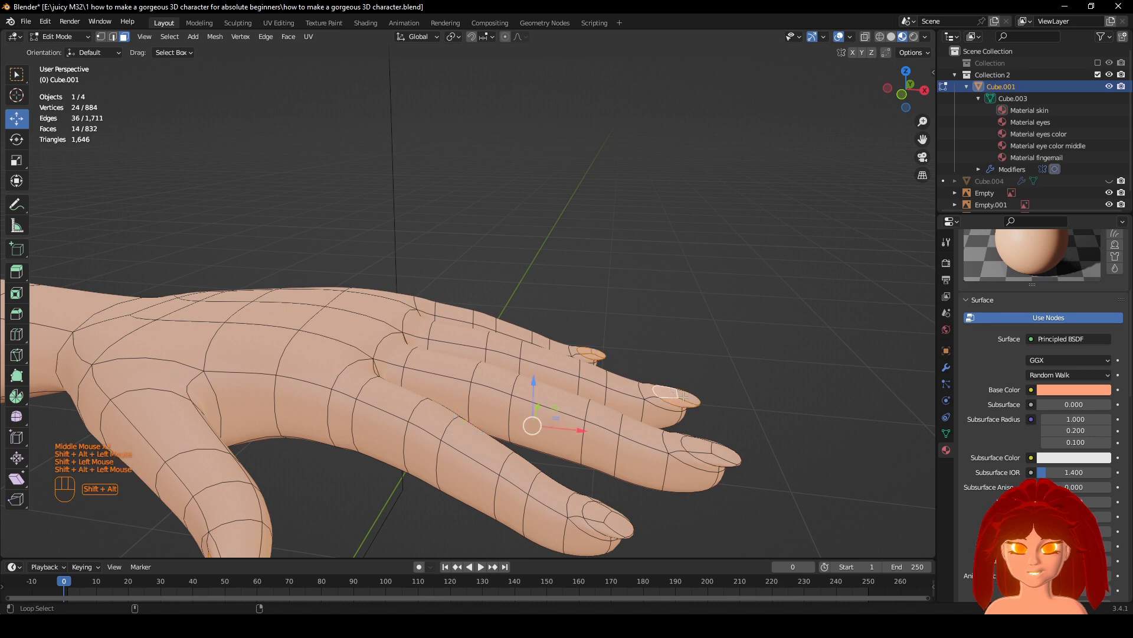
left_click(688, 399, "shift")
left_click(724, 452, "alt+shift")
left_click(725, 453, "shift")
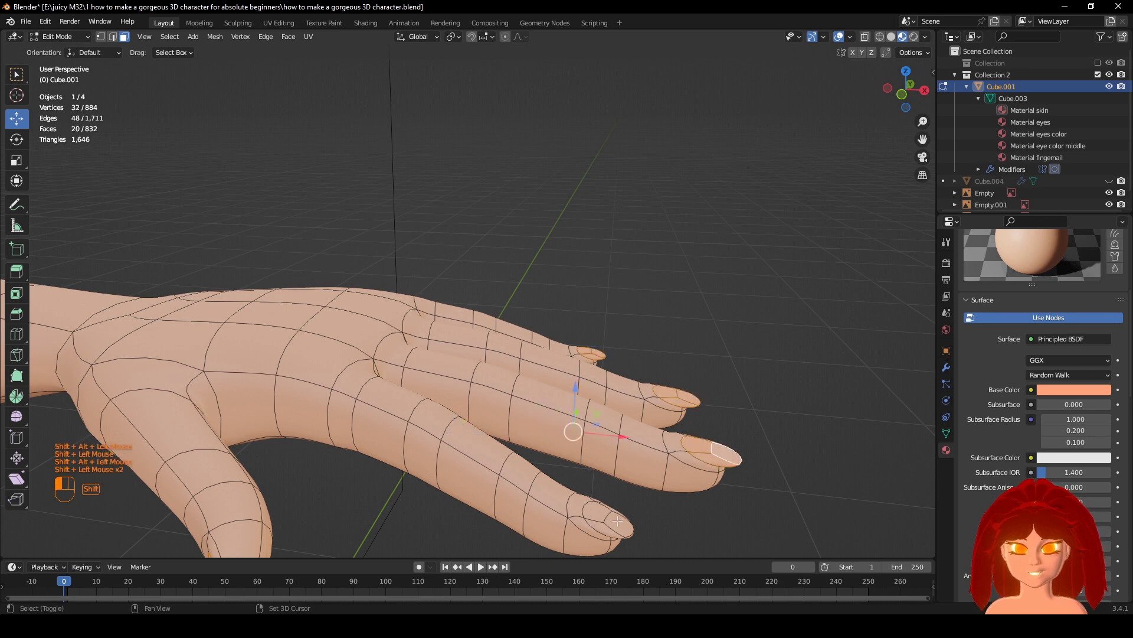
left_click(618, 521, "alt+shift")
Add all the nail faces of the big toe to the current fingernail selection.
scroll(618, 519, "down", 2)
middle_click_drag(526, 535, 776, 436, "shift")
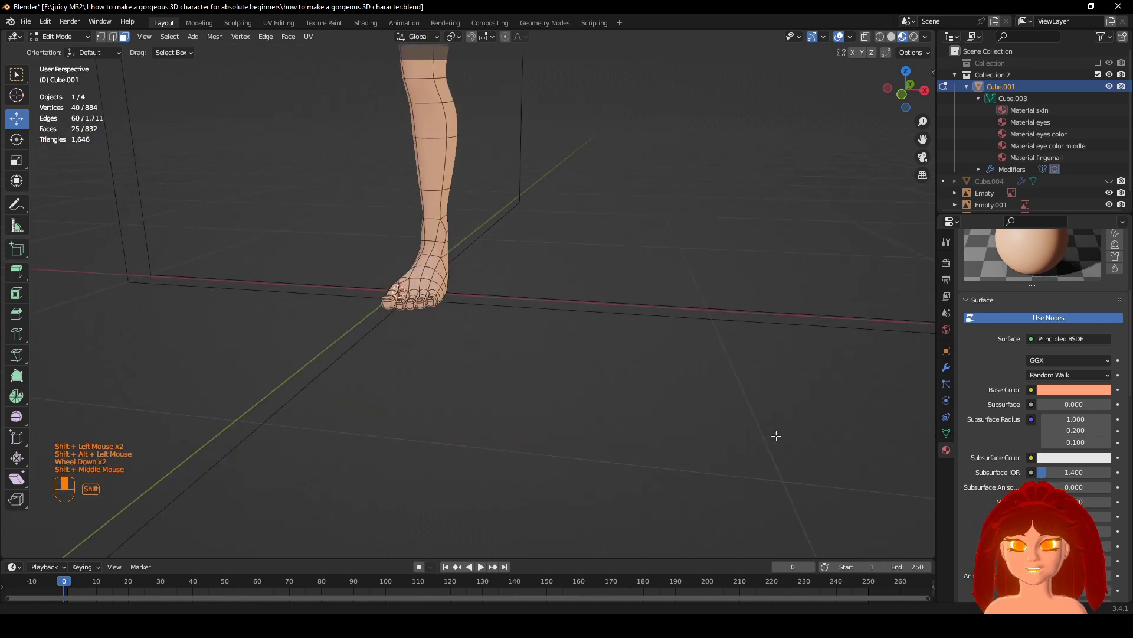
scroll(455, 298, "up", 2)
scroll(422, 305, "up", 1, "shift")
middle_click_drag(421, 313, 552, 459)
scroll(552, 459, "up", 1, "shift")
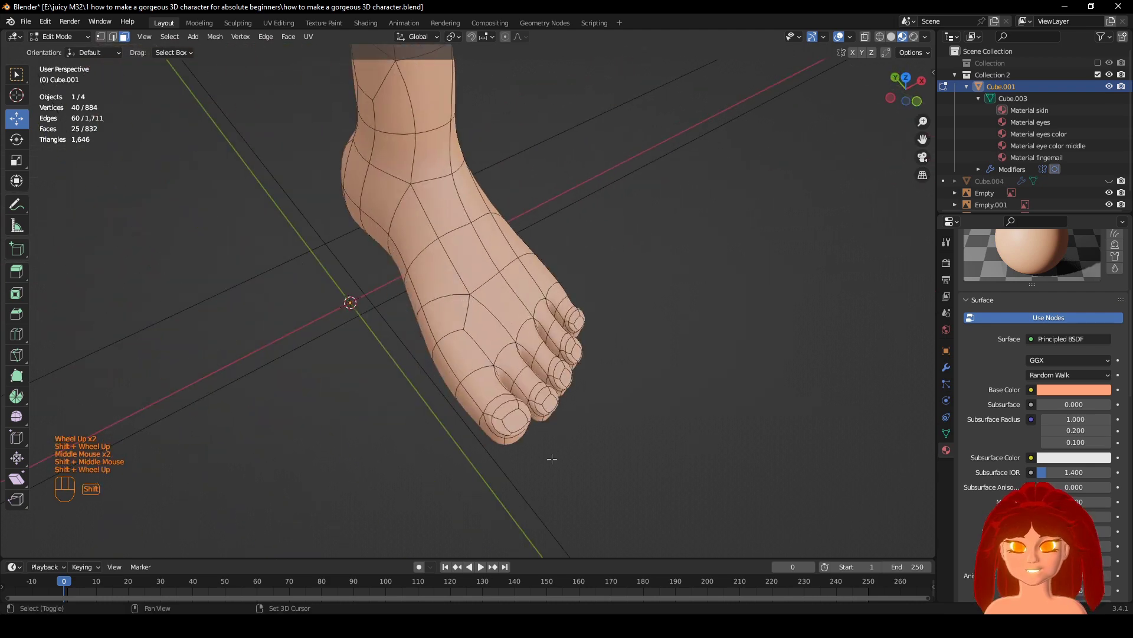
left_click(500, 418, "alt+shift")
left_click(514, 420, "shift")
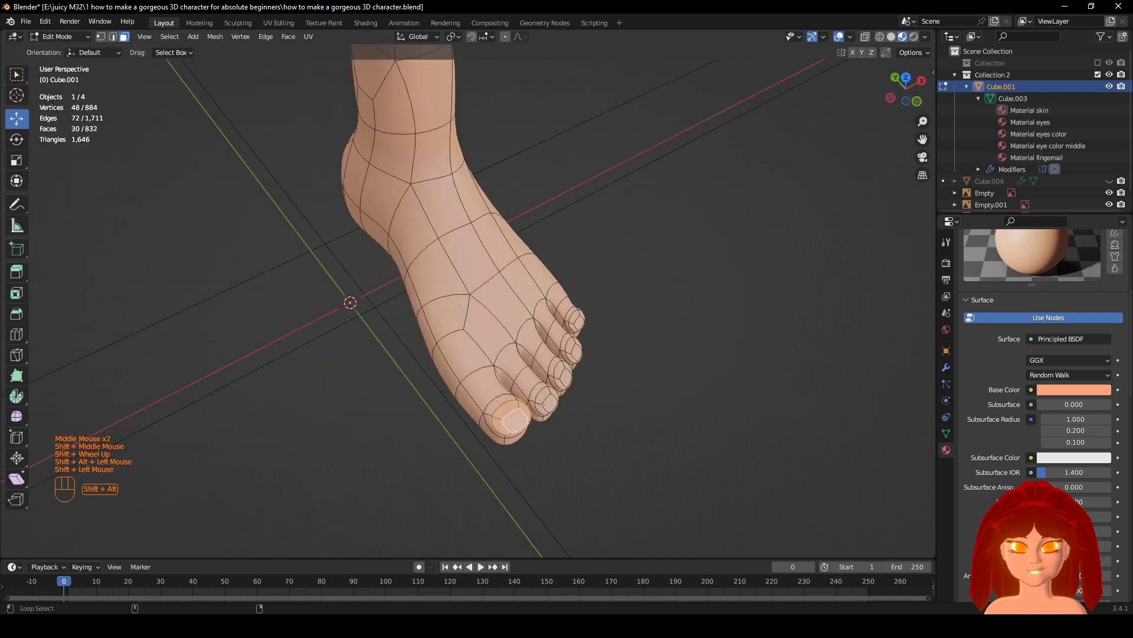
Add the nail faces of the four smaller toes to the selection.
left_click(540, 403, "alt+shift")
left_click(544, 402, "shift")
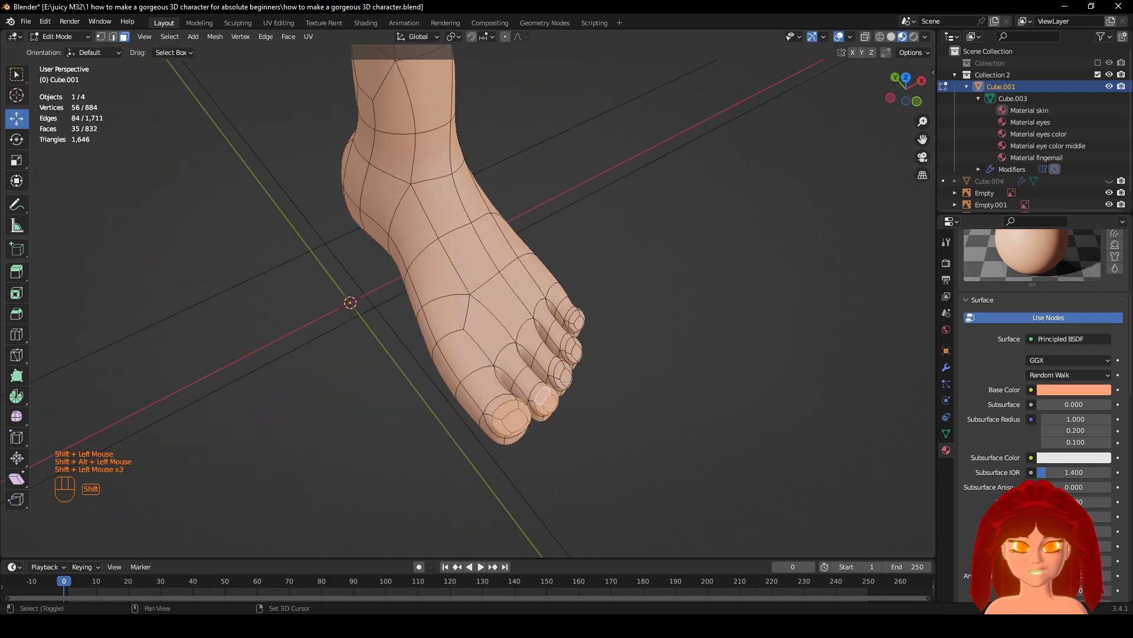
left_click(560, 381, "alt+shift")
left_click(565, 376, "shift")
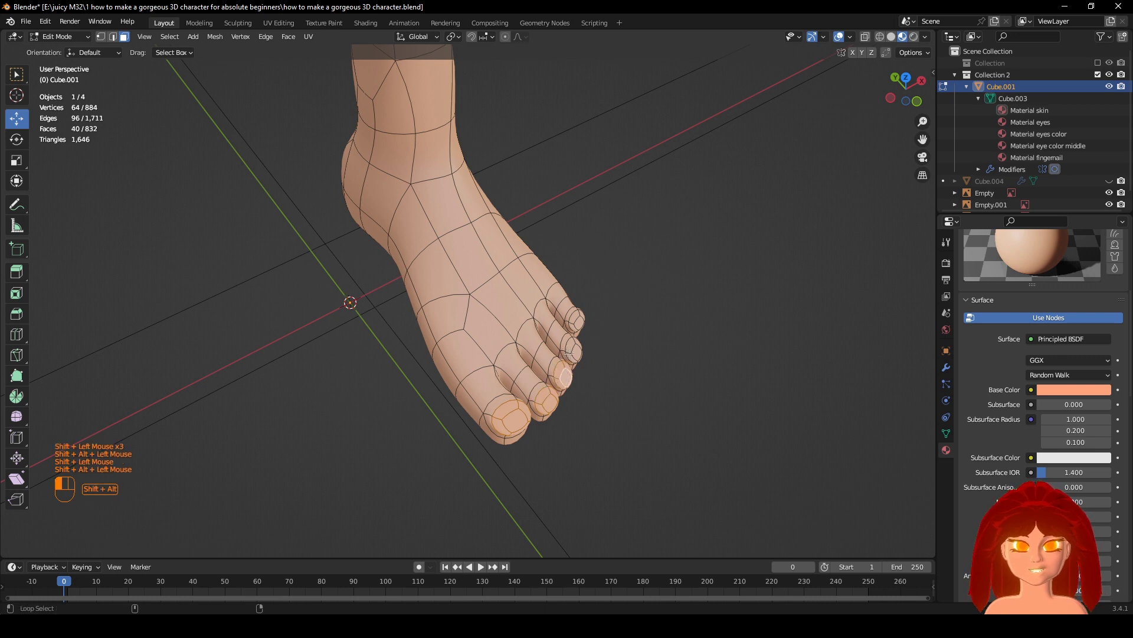
left_click(579, 322, "alt+shift")
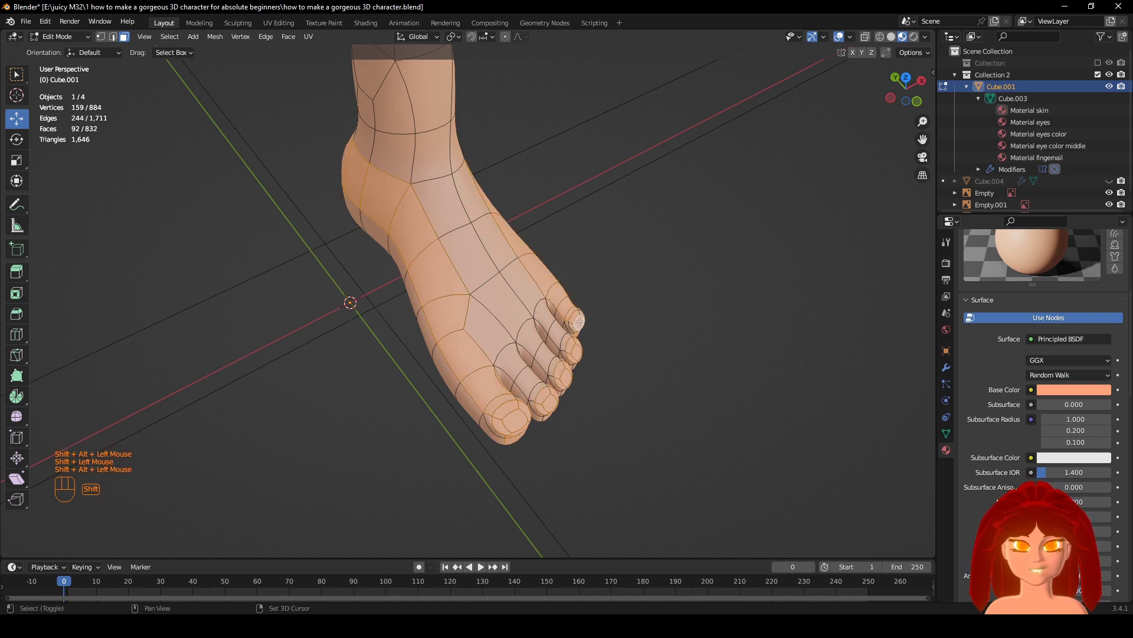
key("ctrl+z")
left_click(576, 323, "alt+shift")
left_click(579, 322, "shift")
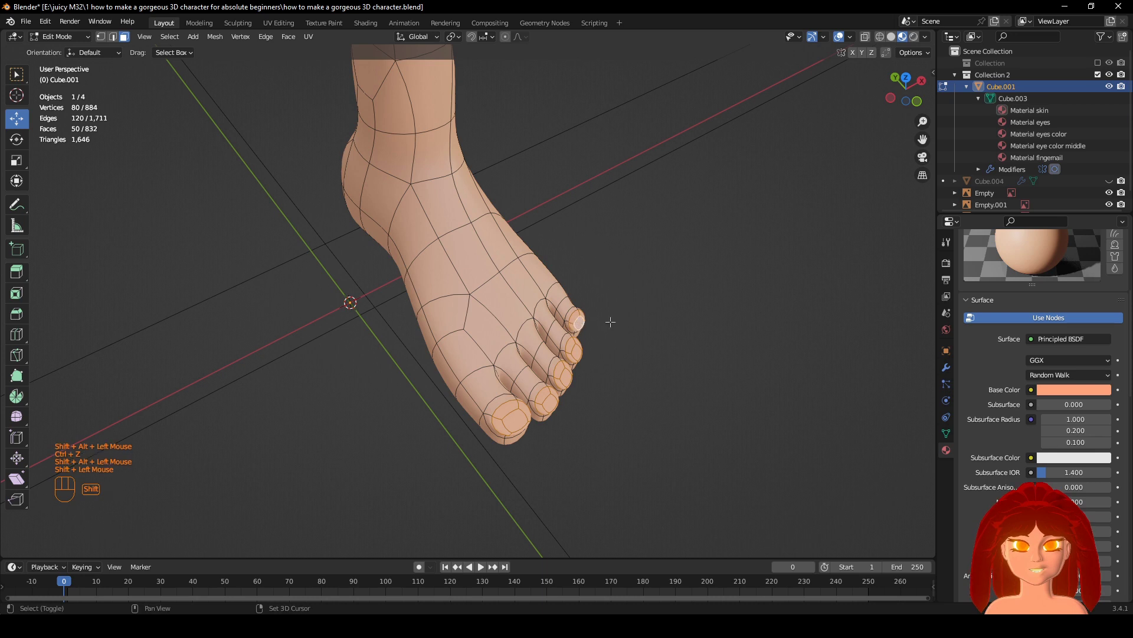
Assign the fingernail material to the selected finger and toe nail faces, and clear the selection.
scroll(1010, 328, "up", 5)
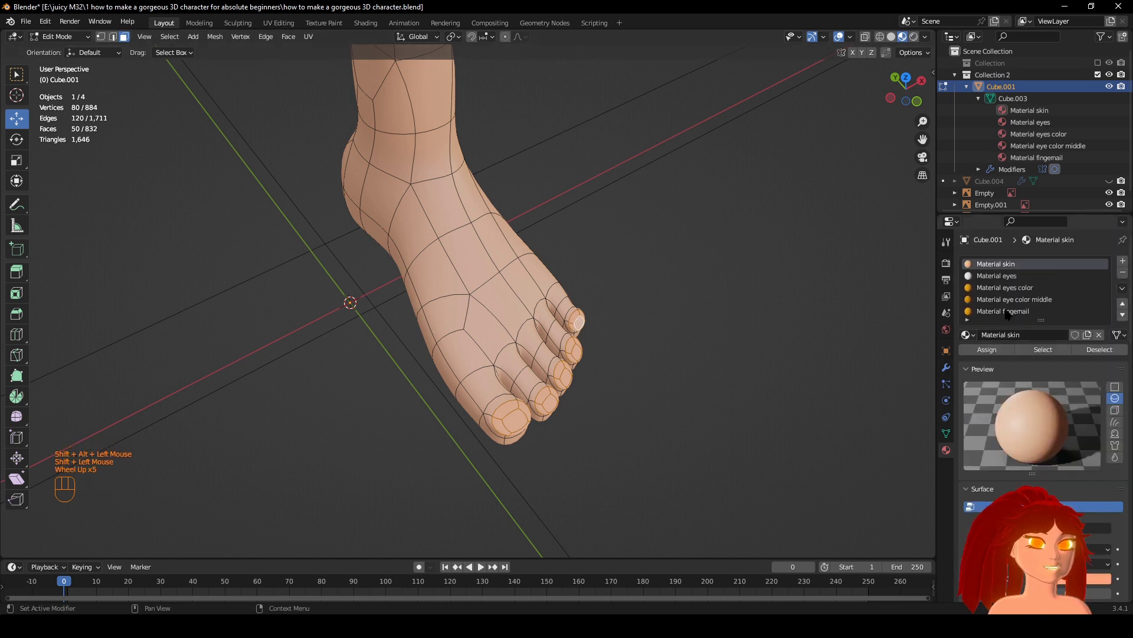
mouse_move(1013, 322)
left_mouse_down()
mouse_move(1013, 345)
mouse_move(1013, 322)
left_mouse_up()
left_click(1003, 311)
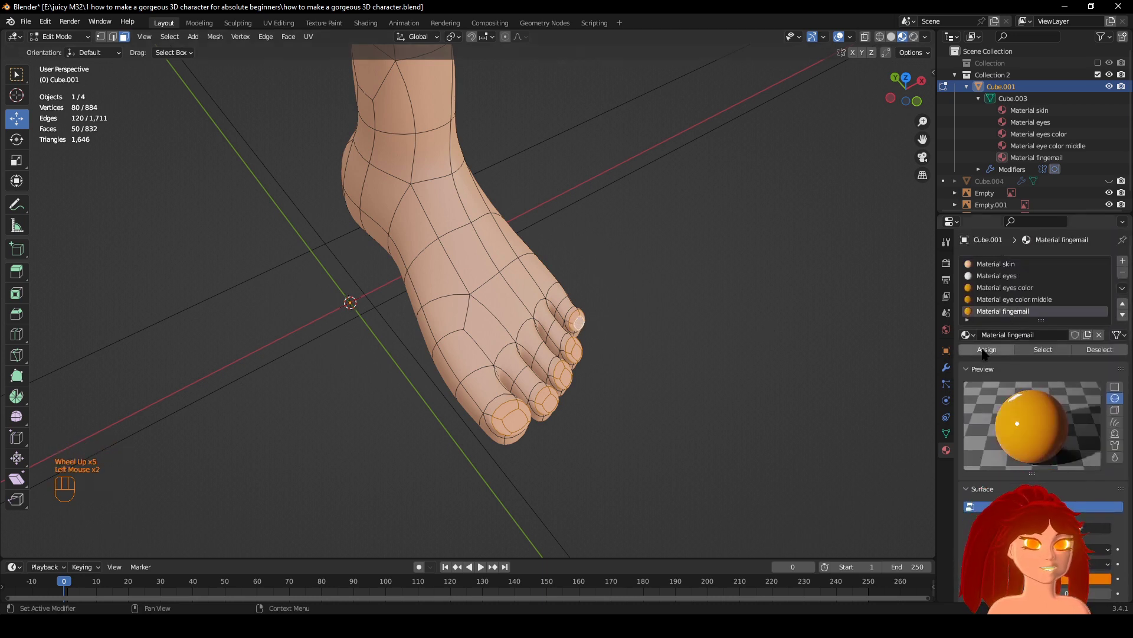
left_click(987, 350)
left_click(741, 392)
scroll(742, 392, "down", 1)
scroll(625, 342, "down", 2)
middle_click_drag(741, 392, 667, 357)
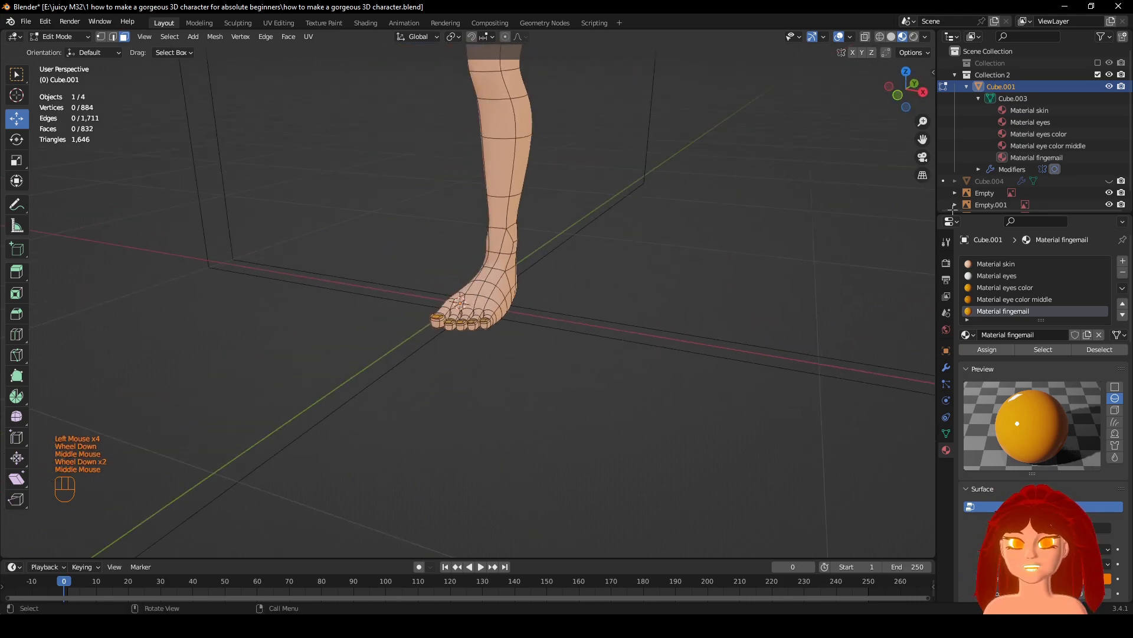
Select all linked faces of the tongue inside the open half of the head.
scroll(627, 206, "up", 1)
scroll(626, 206, "down", 1)
middle_click_drag(626, 205, 589, 393, "shift")
scroll(579, 481, "down", 1)
scroll(577, 446, "up", 1)
scroll(590, 394, "up", 1)
middle_click_drag(348, 413, 431, 430)
middle_click_drag(431, 430, 478, 424)
left_click(477, 424)
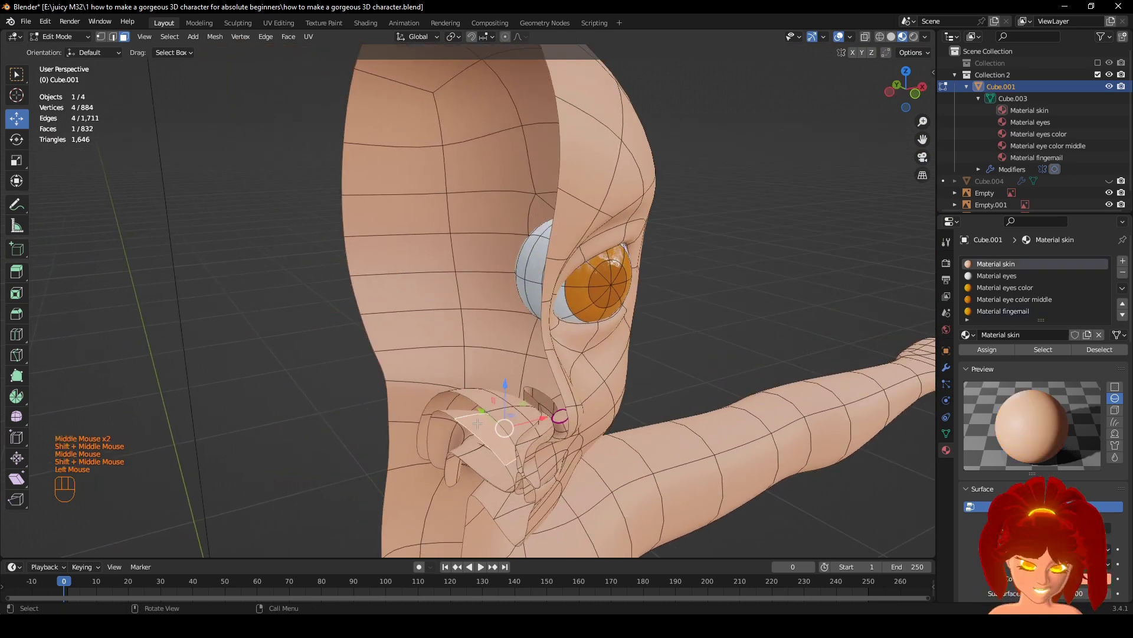
key("KP_Decimal")
left_click(416, 405)
key("l")
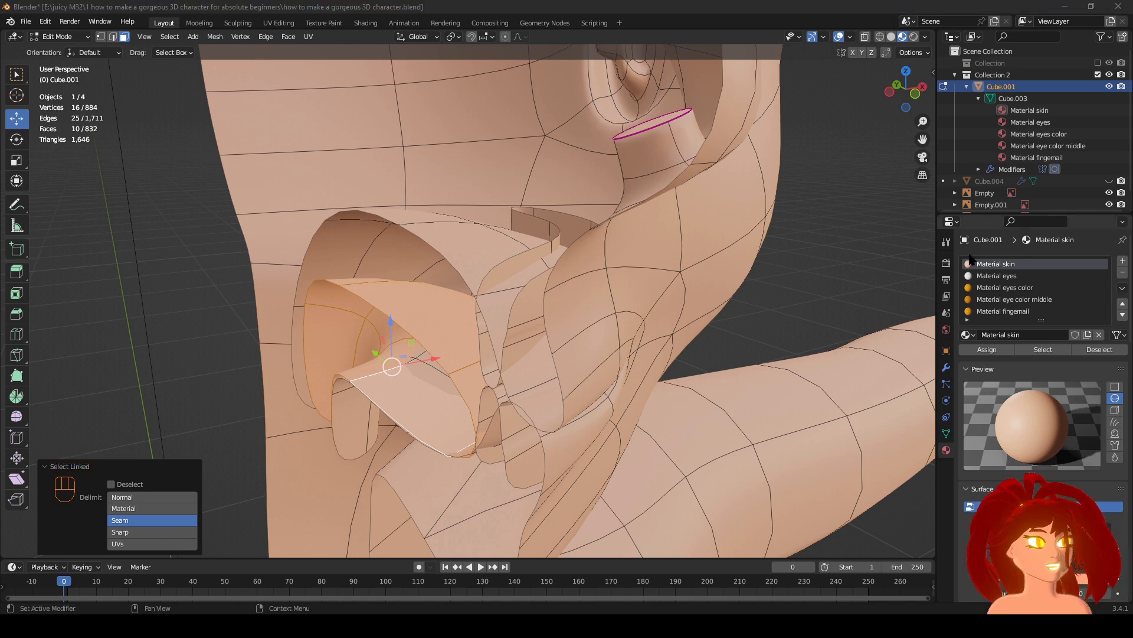
Add a sixth material slot with a new material named "Material teeth".
left_click_drag(1035, 319, 1036, 353)
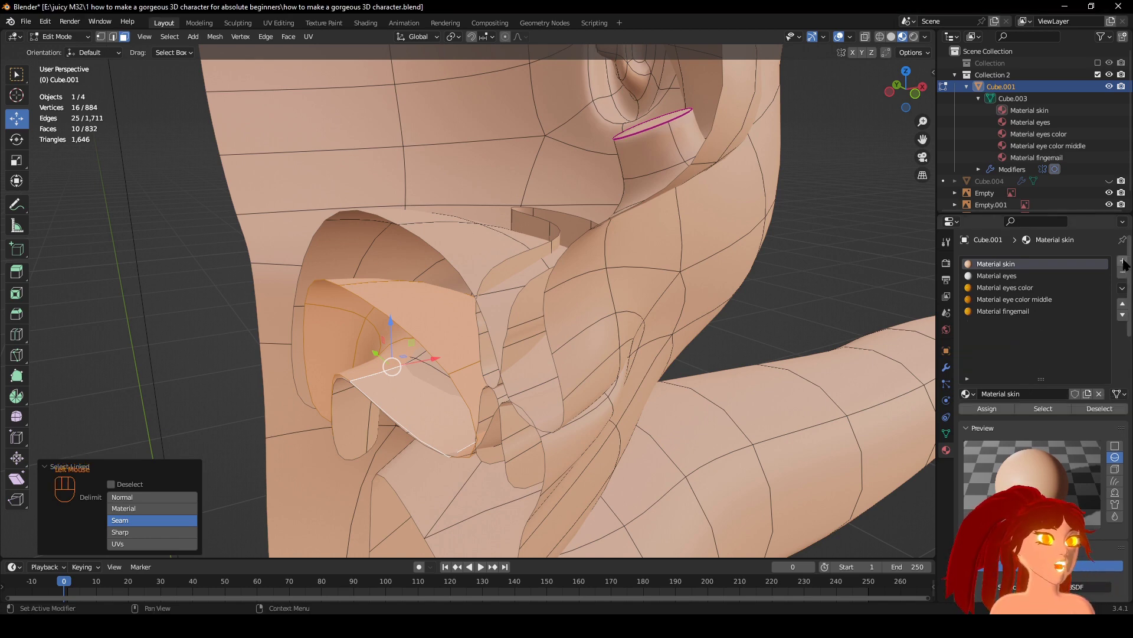
left_click(1039, 323)
left_click(1029, 390)
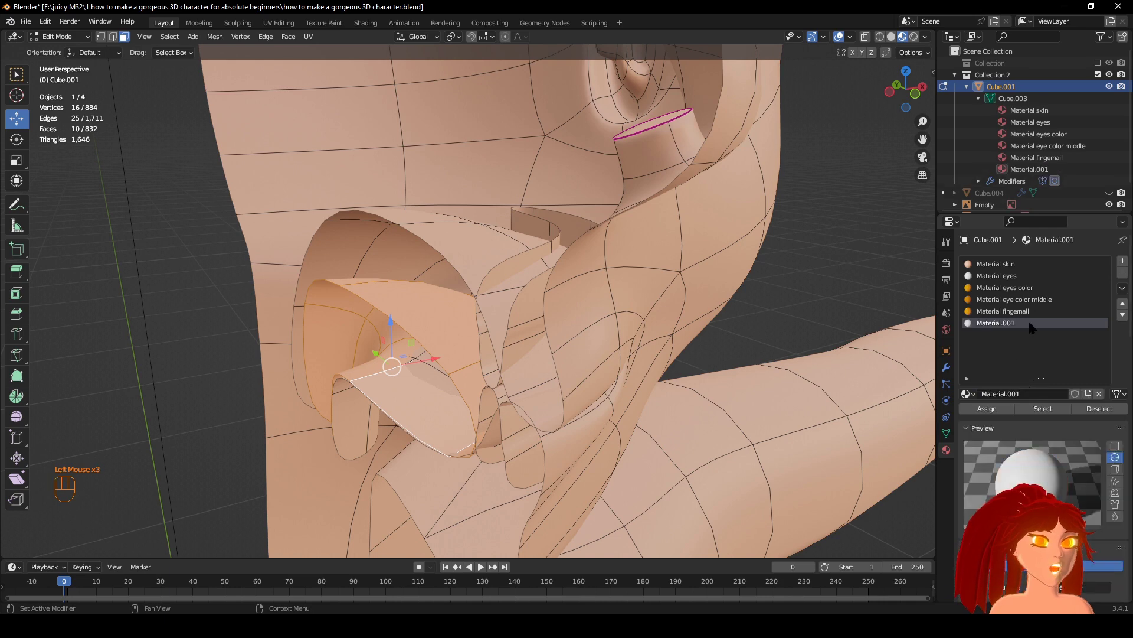
double_click(1029, 325)
type("Material teeth")
left_click(1028, 348)
Raise the brightness of the teeth material's base colour to the maximum for pure white.
middle_click_drag(761, 354, 779, 354)
scroll(1033, 413, "down", 3)
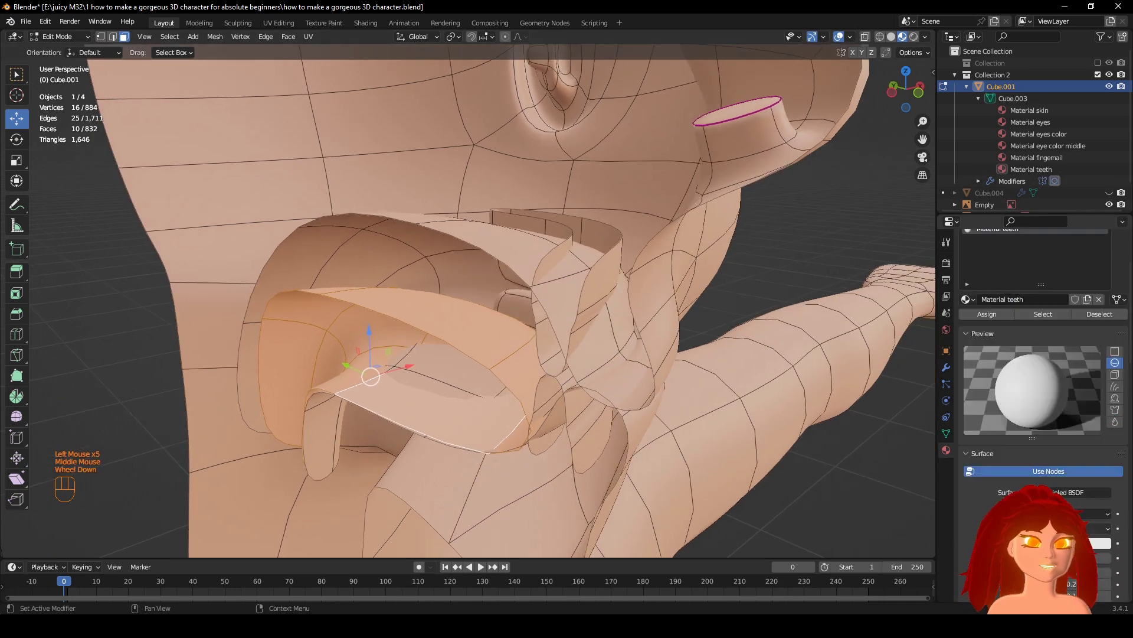
left_click(1073, 557)
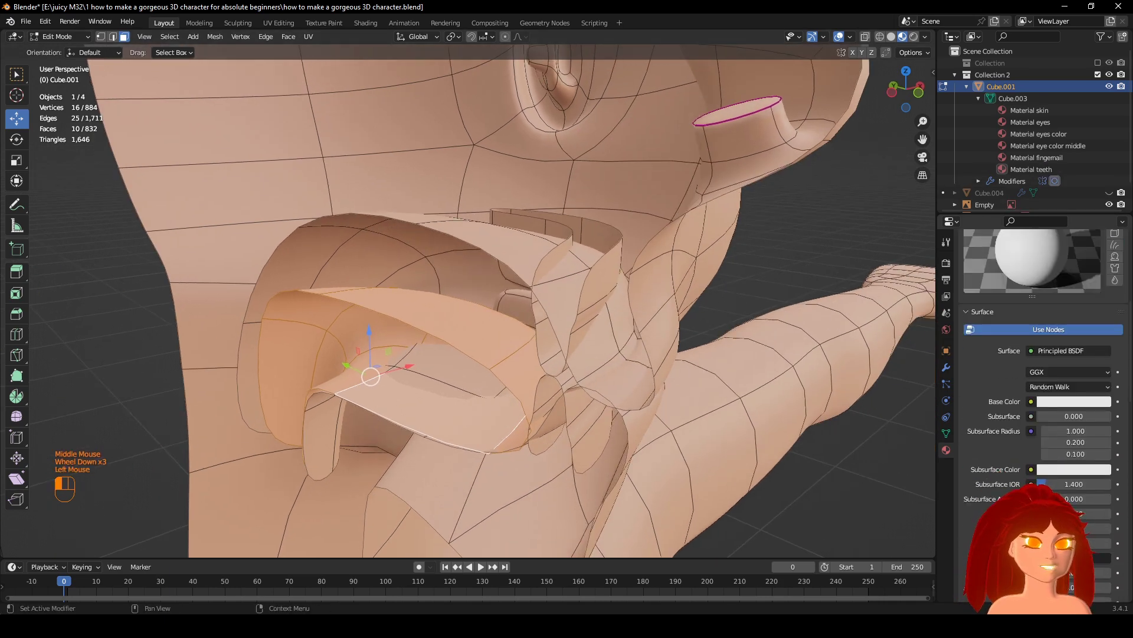
scroll(1051, 384, "up", 3)
left_click(1075, 496)
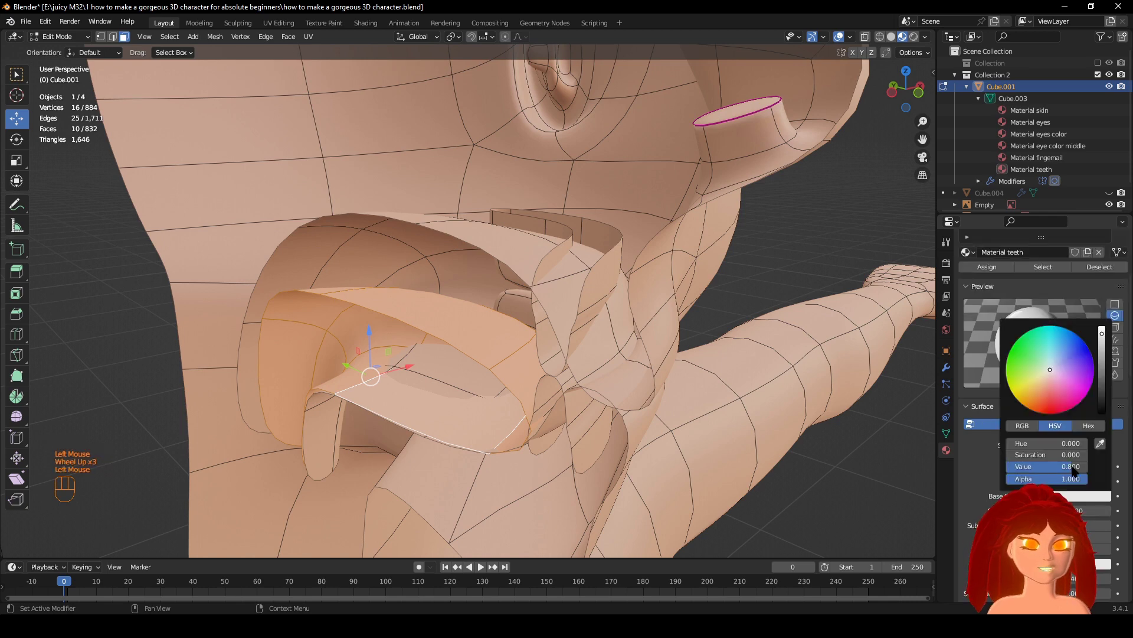
left_click_drag(1071, 466, 1091, 471)
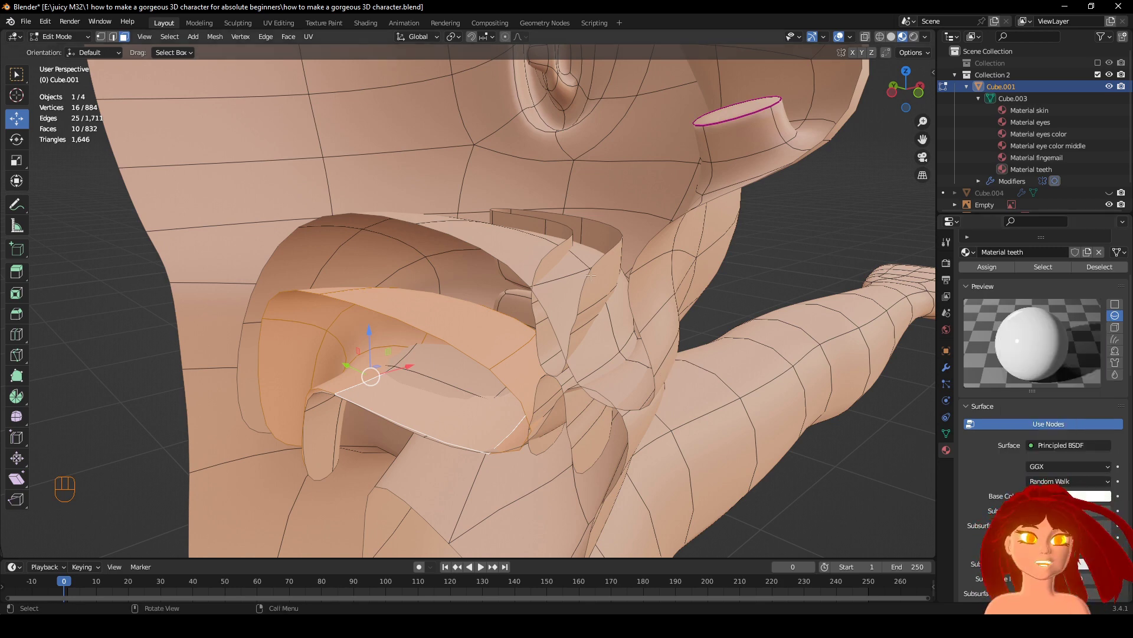
Assign "Material teeth" to all linked faces of the upper and lower teeth, and clear the selection.
left_click(609, 243)
key("l")
middle_click_drag(609, 243, 777, 410)
scroll(1035, 414, "up", 2)
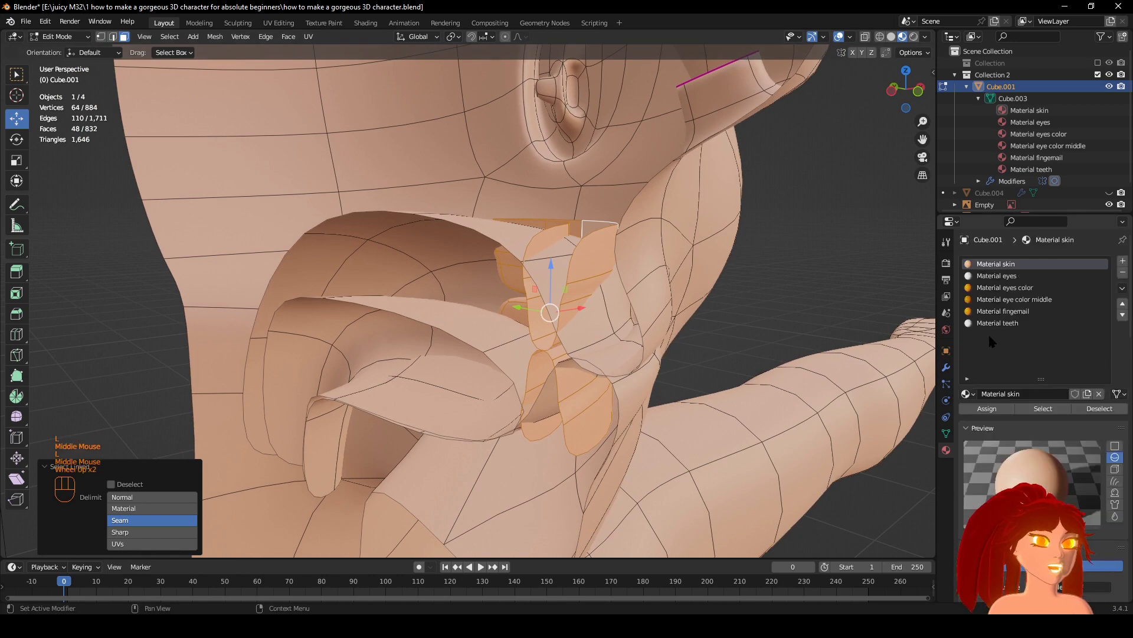
left_click(988, 323)
left_click(987, 409)
left_click(871, 296)
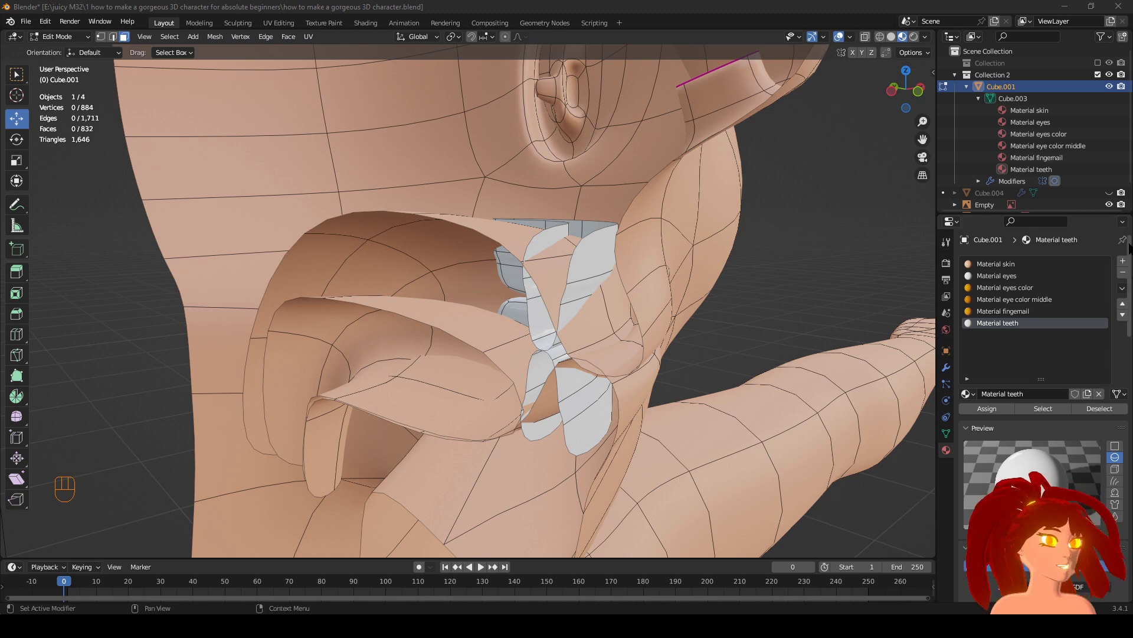
Add a seventh material slot with a new material named "Material tongue".
left_click(1122, 261)
left_click(1046, 393)
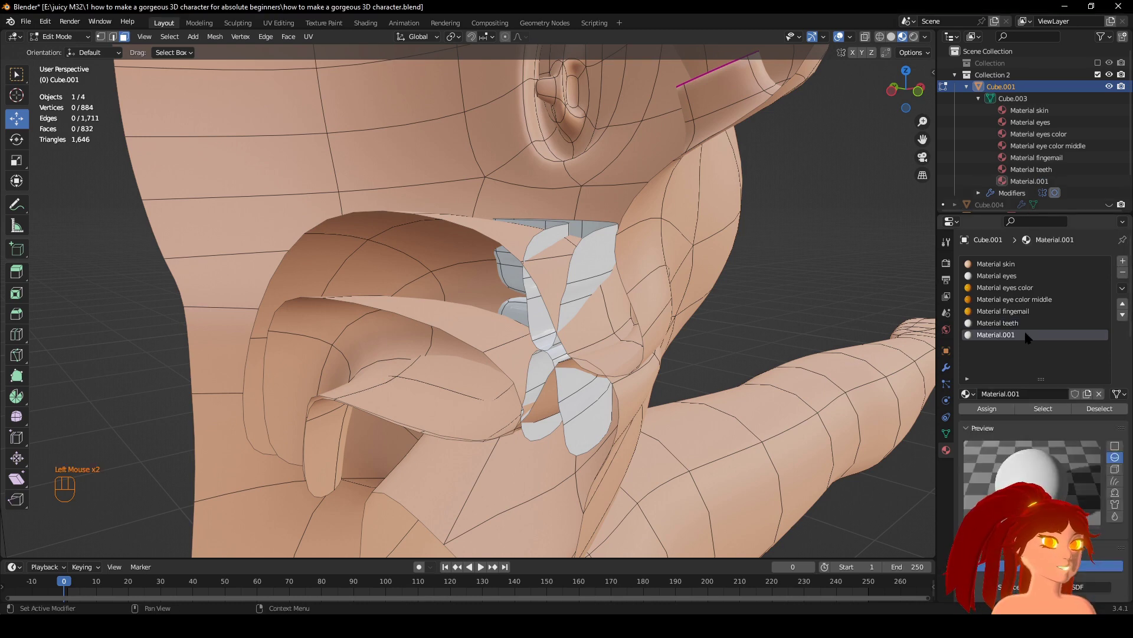
double_click(1025, 330)
type("Material tongue")
key("Return")
Select all linked tongue faces and assign "Material tongue" to them.
mouse_move(485, 342)
middle_mouse_down()
mouse_move(509, 340)
mouse_move(496, 342)
middle_mouse_up()
left_click(496, 342)
left_click(496, 341)
key("l")
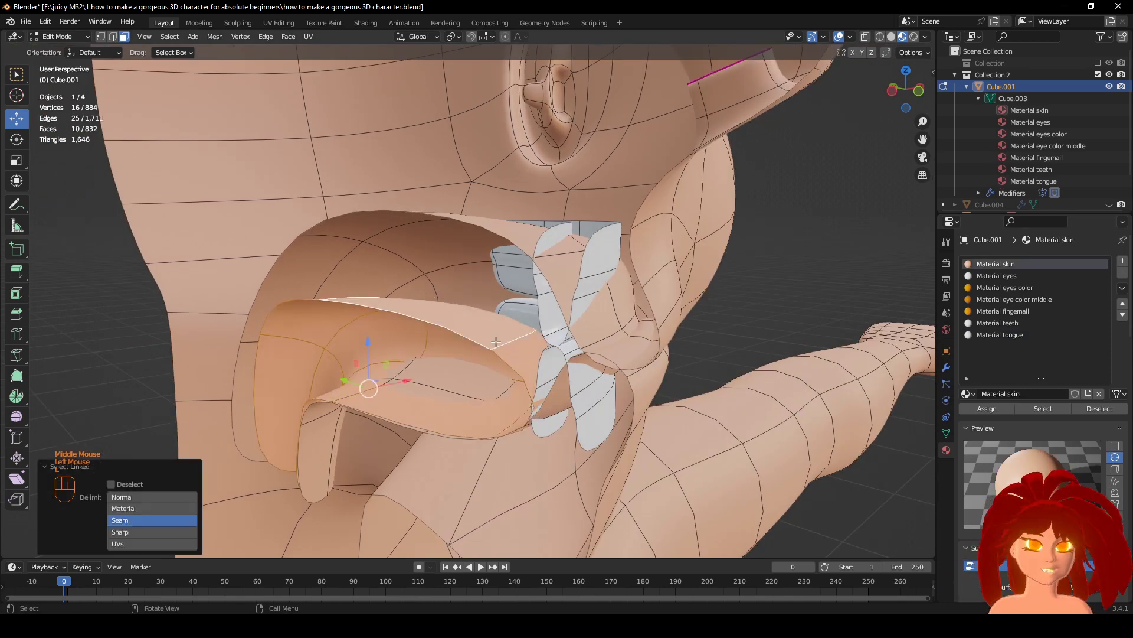
left_click(1000, 334)
left_click(987, 408)
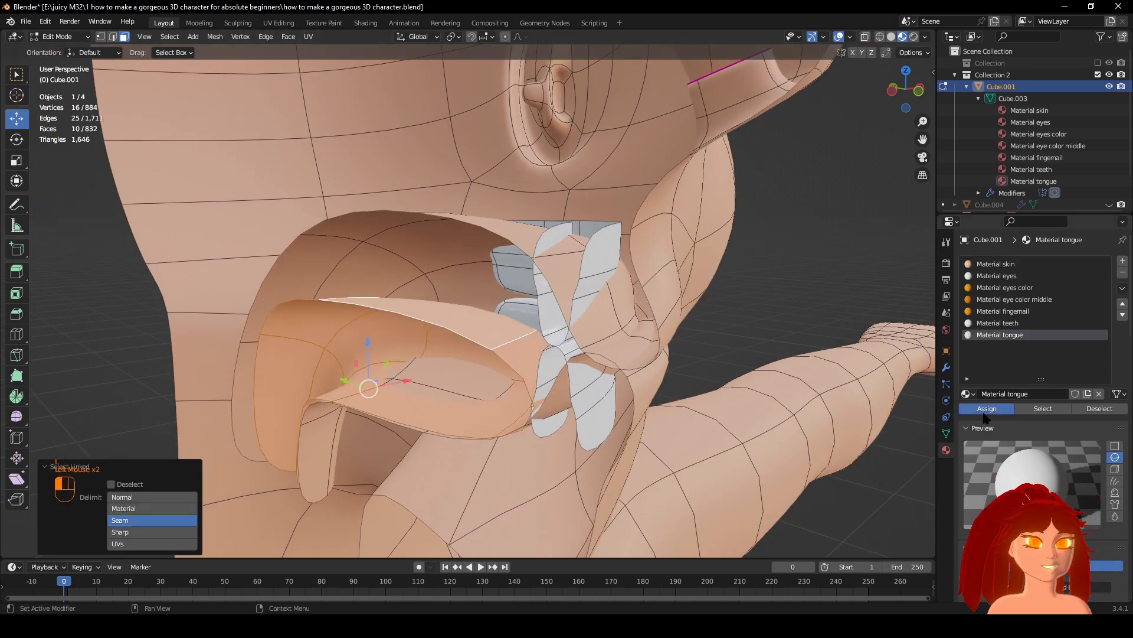
Set the tongue material's base colour to red with hue 0 and saturation 1.
scroll(1067, 479, "down", 3)
left_click(1067, 475)
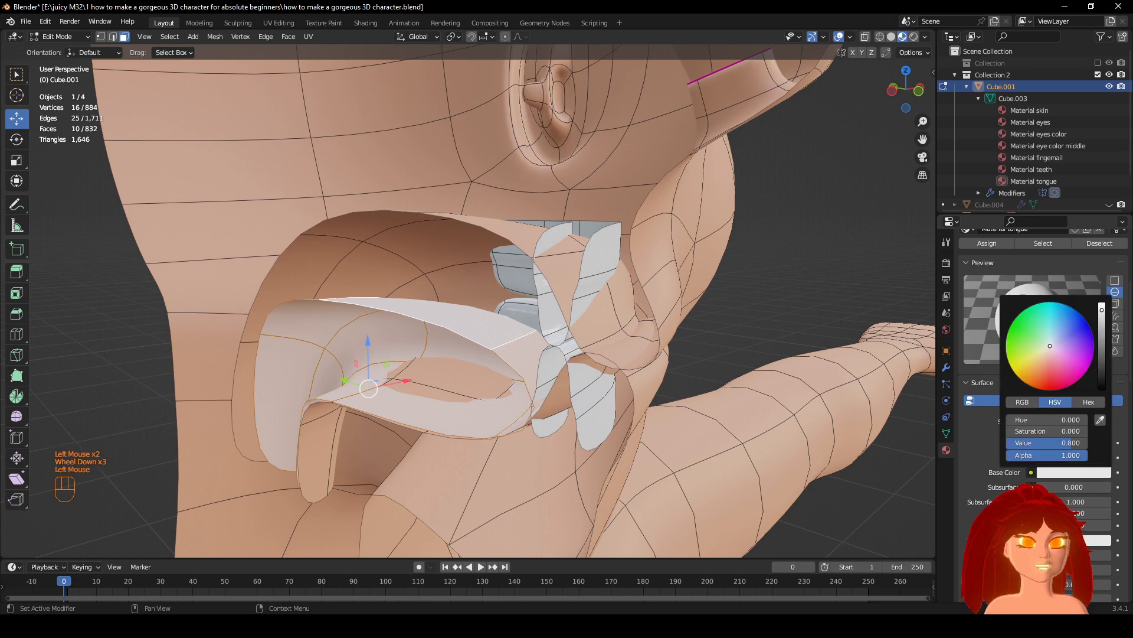
left_click(1072, 384)
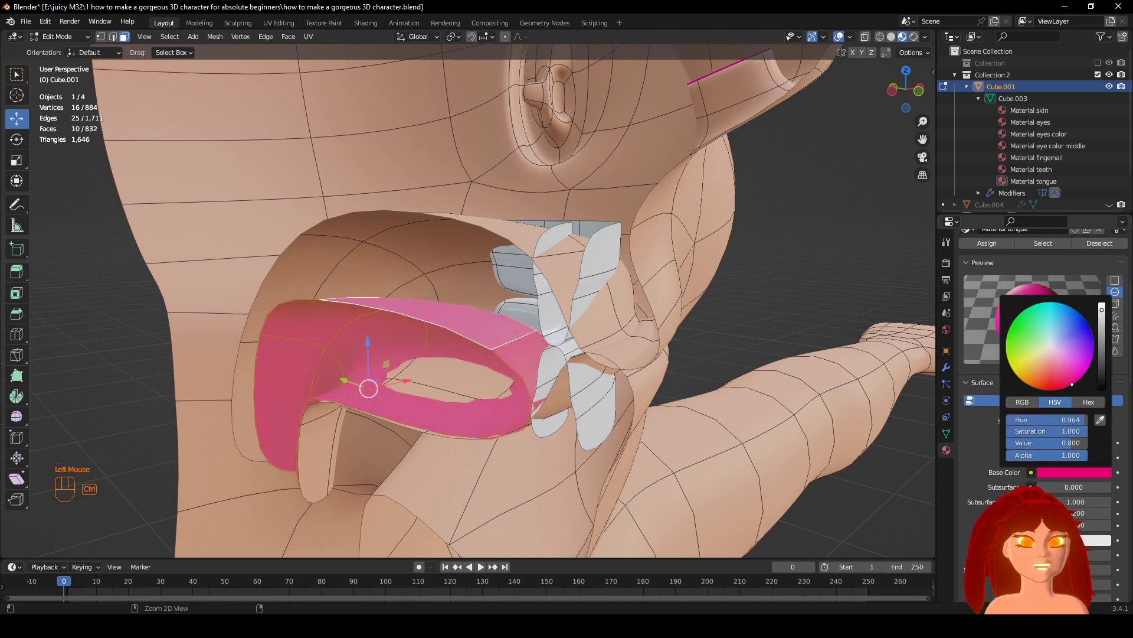
left_click_drag(1072, 385, 1050, 390)
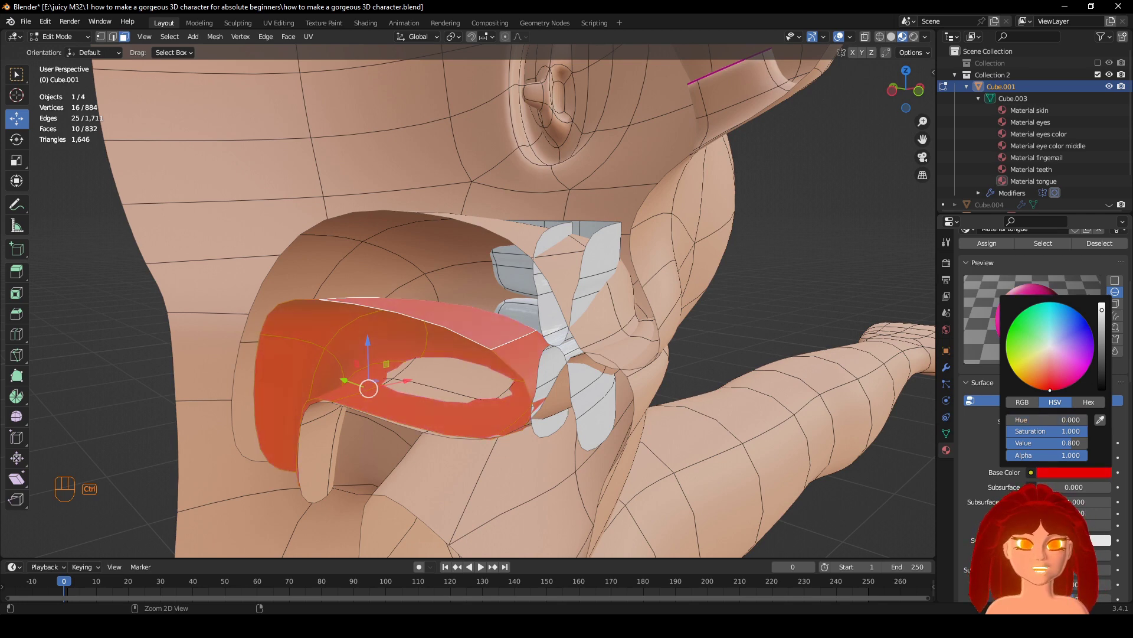
Reduce the tongue material's roughness to the minimum for a wet, glossy look.
scroll(1043, 330, "up", 4)
scroll(1043, 331, "down", 2)
scroll(1094, 542, "down", 1)
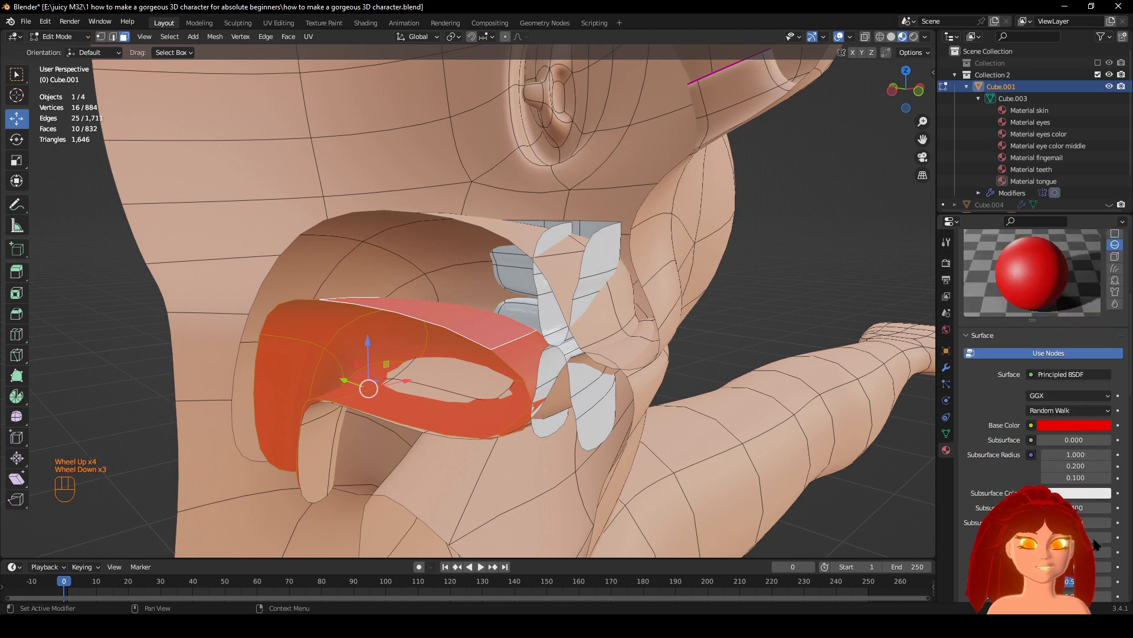
left_click_drag(1080, 581, 1039, 582)
scroll(997, 413, "up", 4)
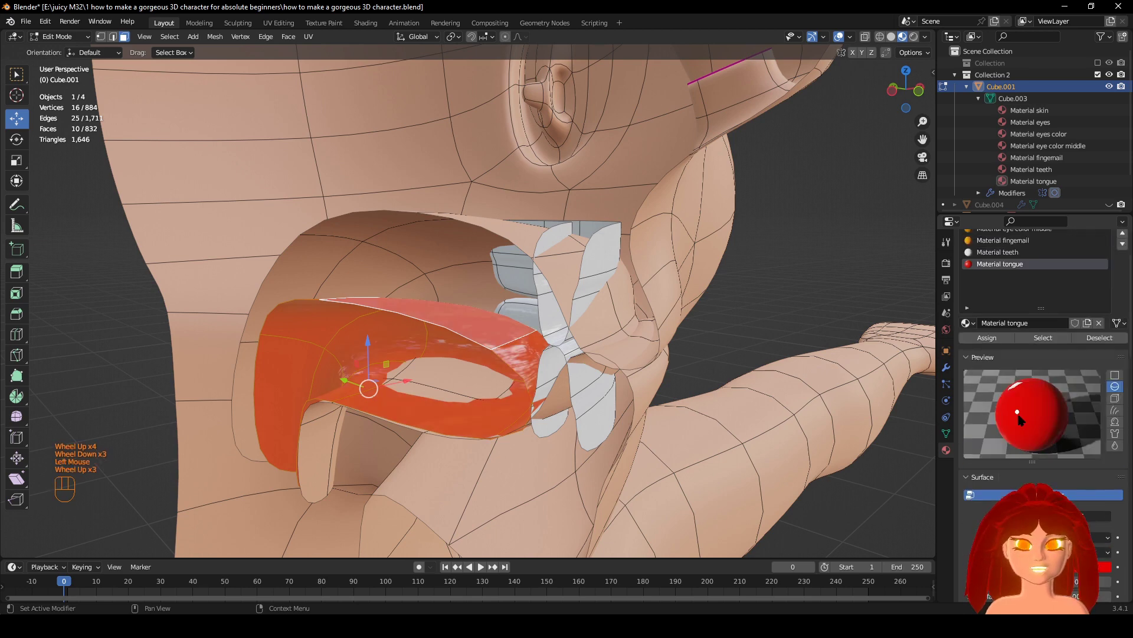
left_click(1012, 323)
scroll(1093, 485, "down", 3)
scroll(1093, 485, "up", 4)
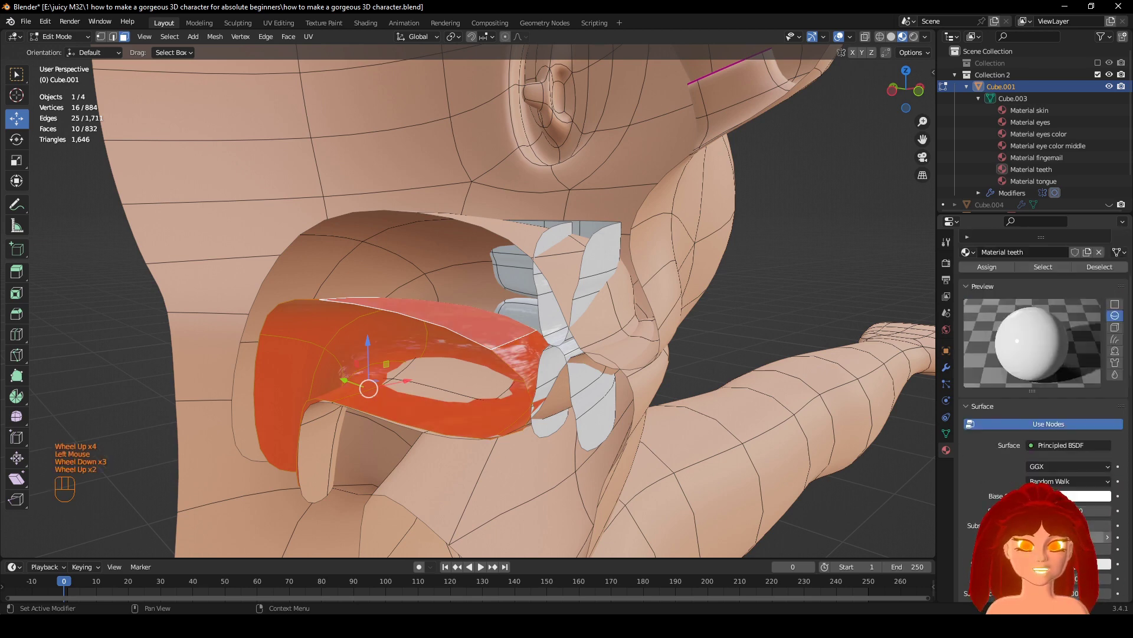
left_click(1012, 336)
scroll(1012, 336, "down", 2)
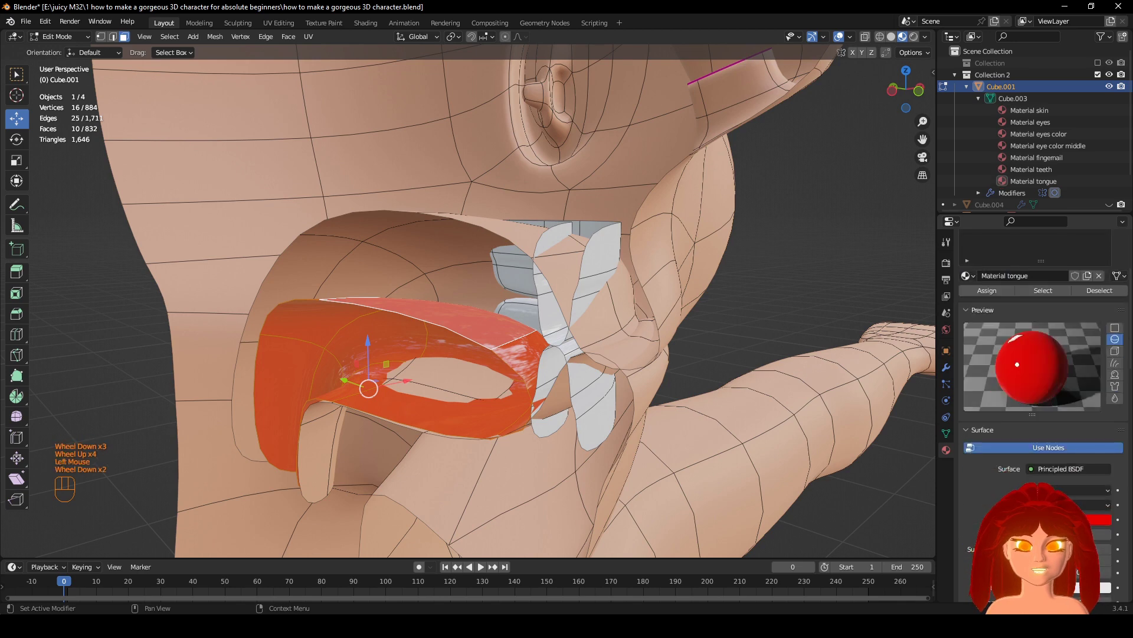
scroll(1028, 366, "up", 1)
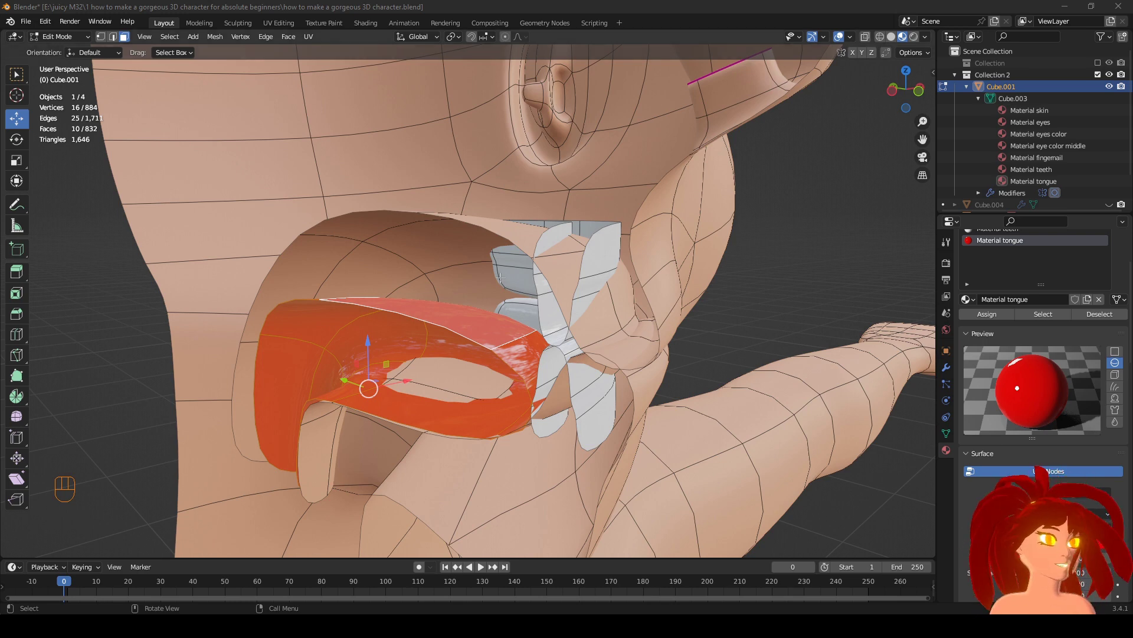
Add an eighth material slot with a new material named "Material mouth".
left_click(1129, 268)
scroll(1128, 269, "up", 3)
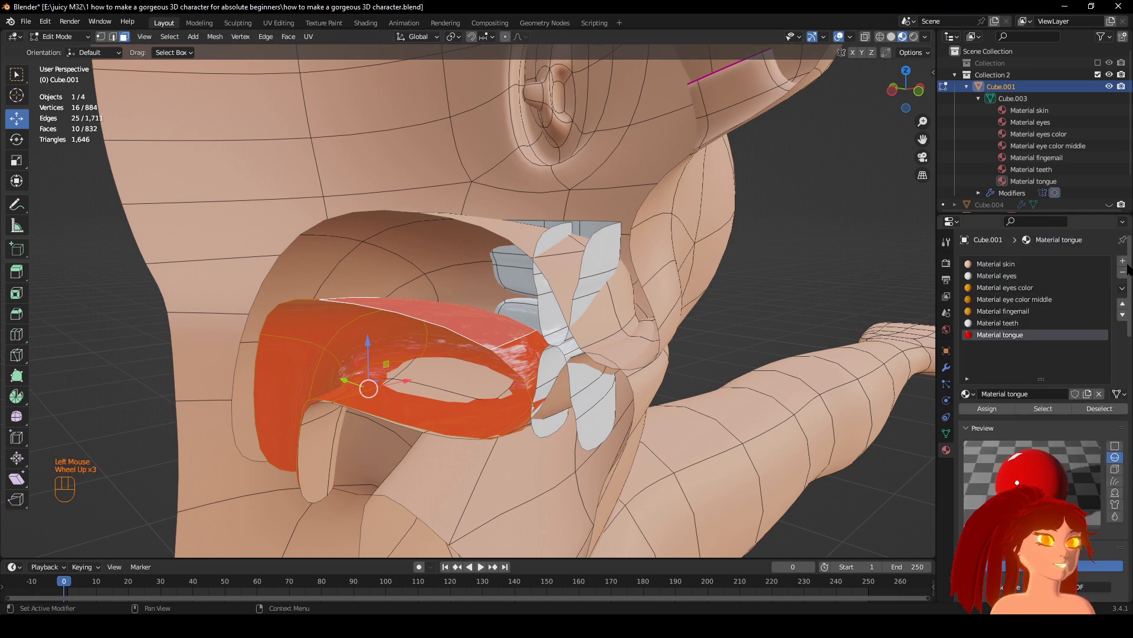
left_click(1123, 261)
left_click(1028, 391)
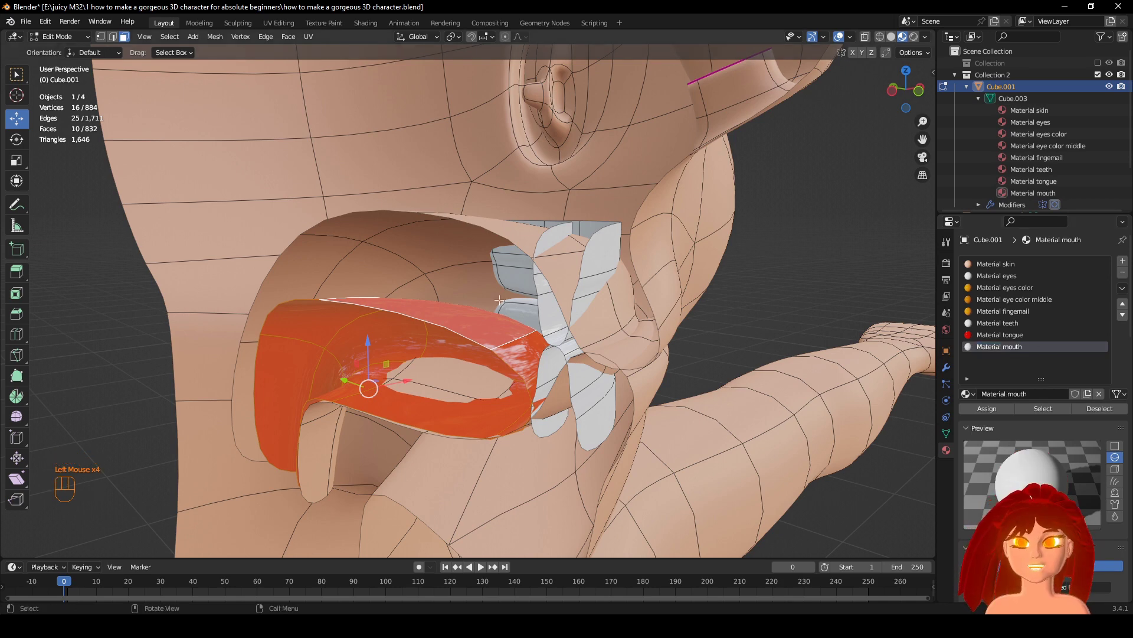
Select the face loops forming the whole inner mouth cavity around the tongue, including its back and throat faces.
middle_click_drag(656, 330, 472, 235)
left_click(625, 310, "alt")
left_click(472, 235, "alt+shift")
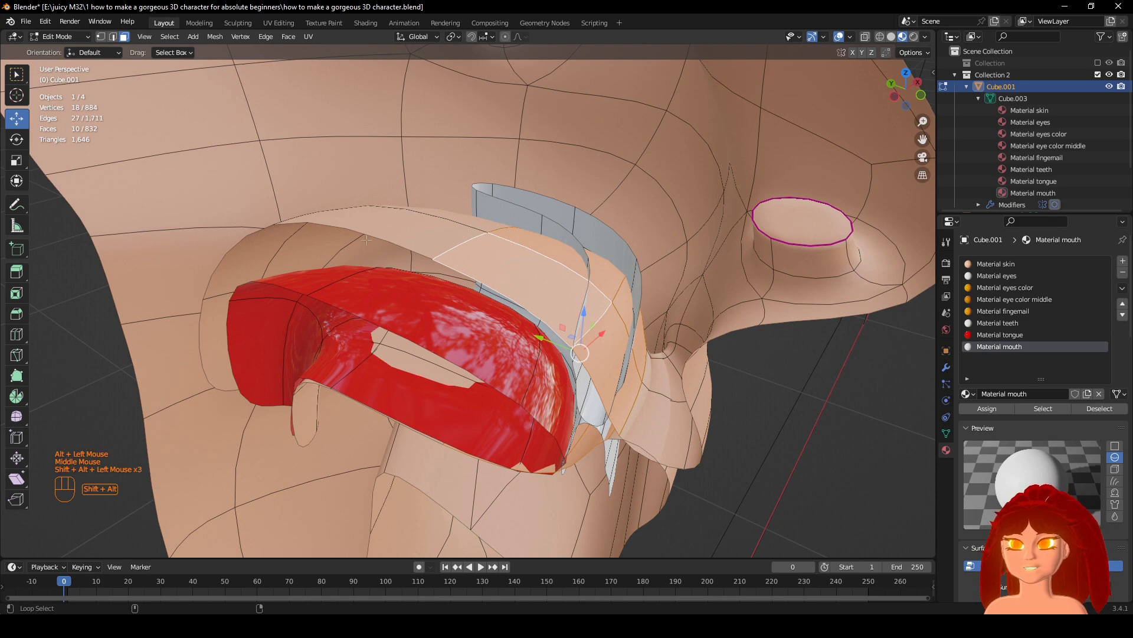
left_click(284, 240, "alt+shift")
middle_click_drag(475, 284, 546, 283)
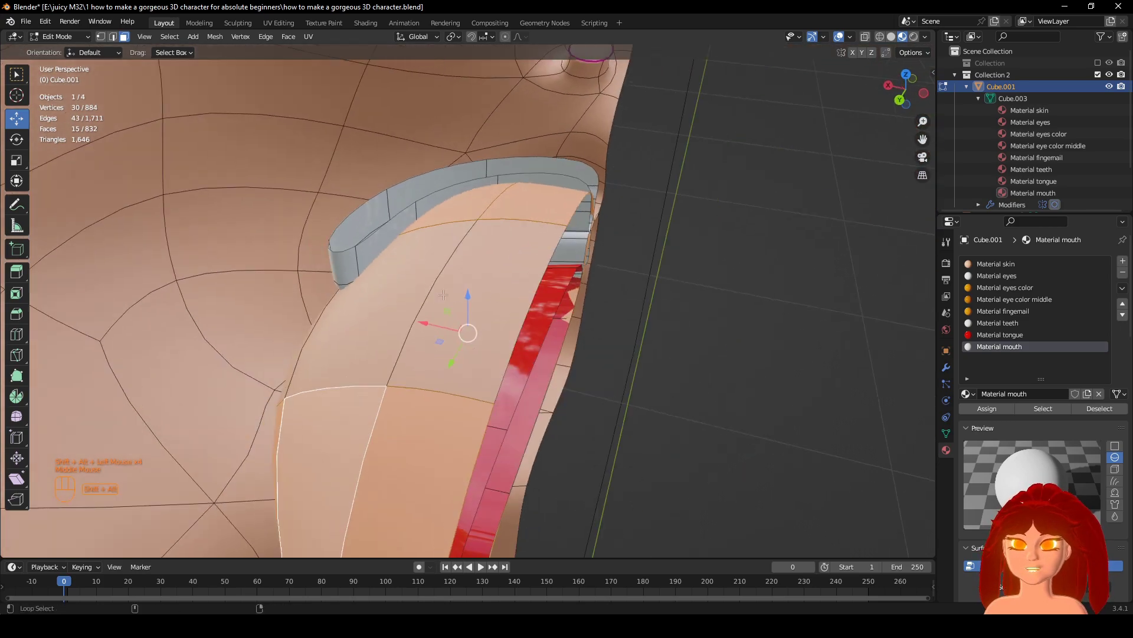
left_click(381, 387, "alt+shift")
scroll(381, 387, "down", 1)
middle_click_drag(422, 501, 463, 365, "shift")
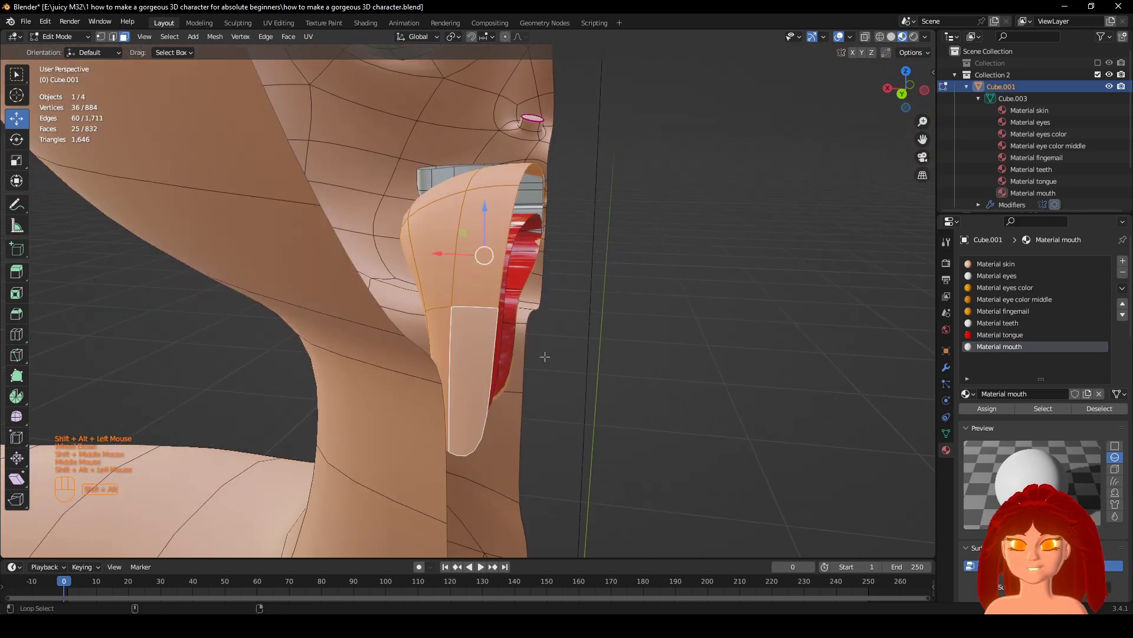
Check the inner mouth selection in solid shading, return to material preview and assign "Material mouth" to the selected faces.
middle_click_drag(667, 354, 574, 346)
key("z")
mouse_move(220, 321)
middle_mouse_down()
mouse_move(130, 323)
mouse_move(147, 325)
middle_mouse_up()
key("z")
middle_click_drag(520, 337, 576, 339)
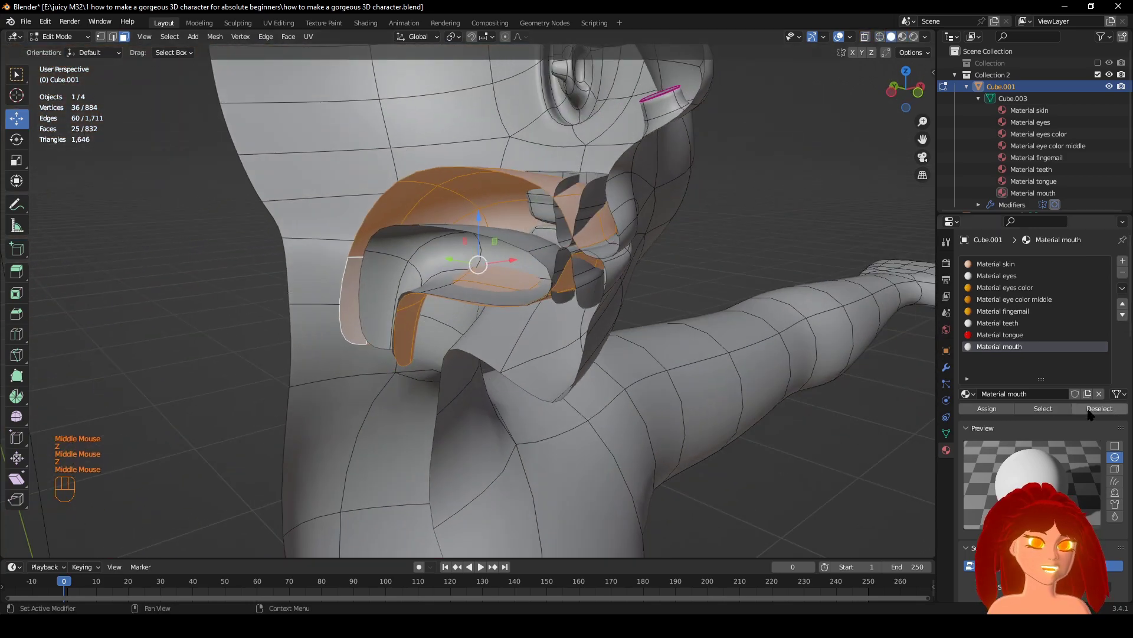
mouse_move(677, 320)
middle_mouse_down("shift")
mouse_move(685, 360)
mouse_move(741, 405)
middle_mouse_up("shift")
scroll(685, 360, "up", 1)
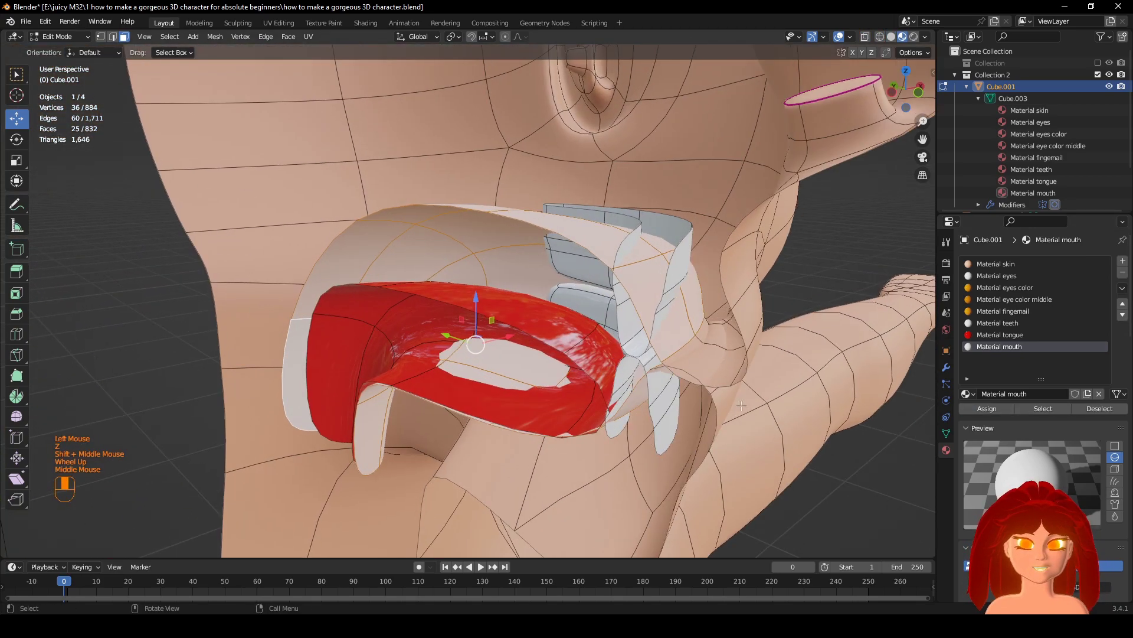
Set the mouth material's base colour to a saturated magenta pink and its roughness to 0.
scroll(1039, 409, "down", 2)
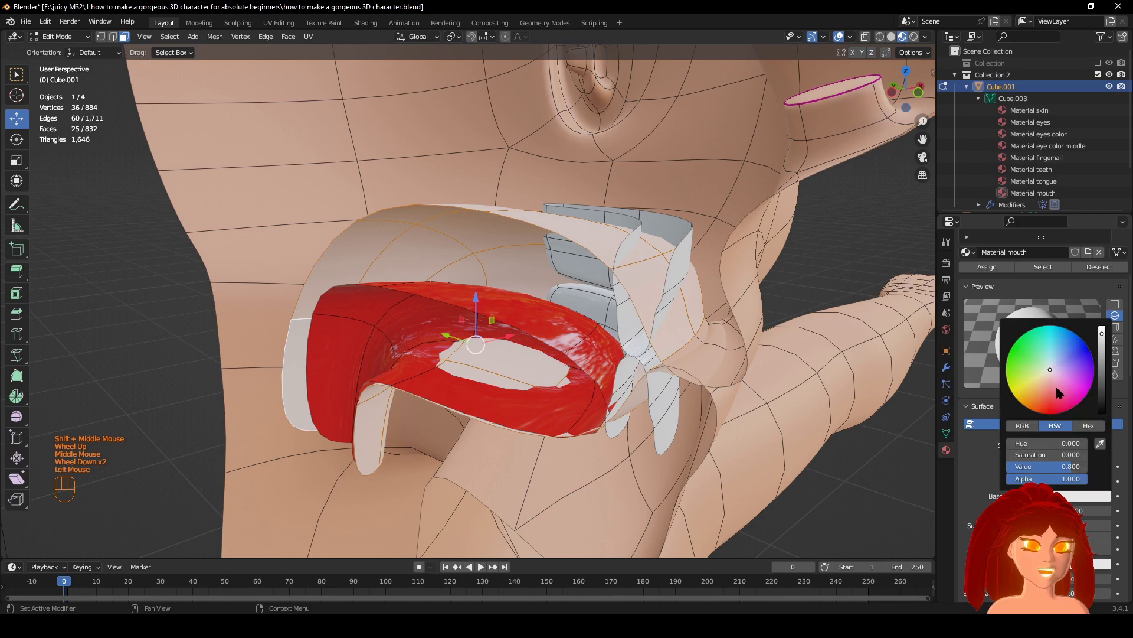
left_click_drag(1060, 393, 1072, 407)
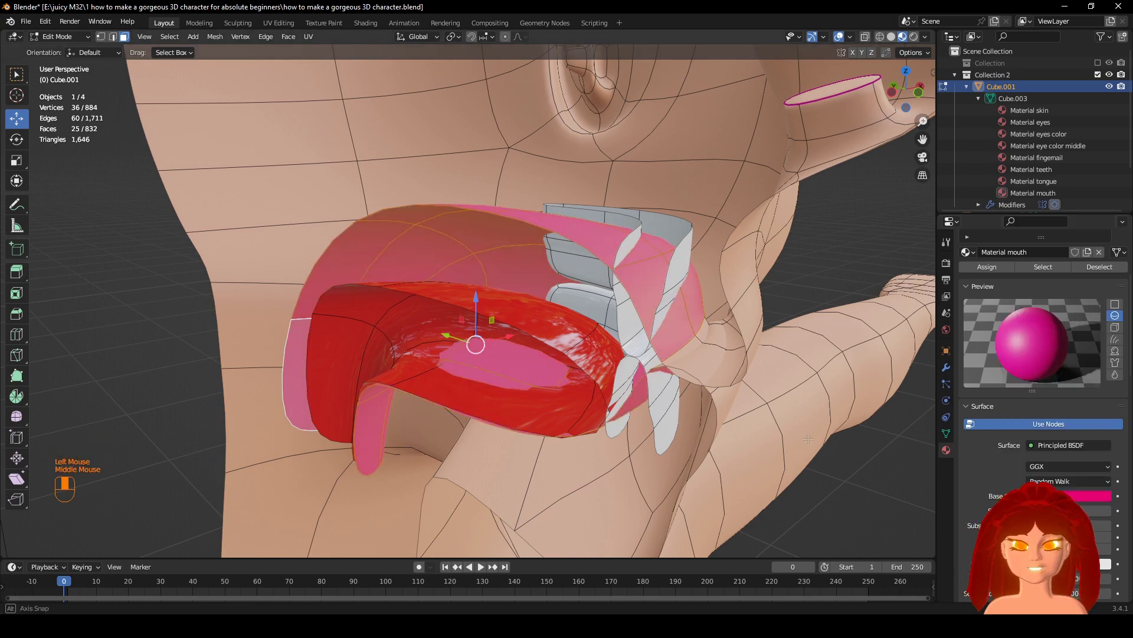
middle_click_drag(809, 439, 826, 384)
scroll(805, 416, "down", 1)
scroll(1083, 516, "down", 3)
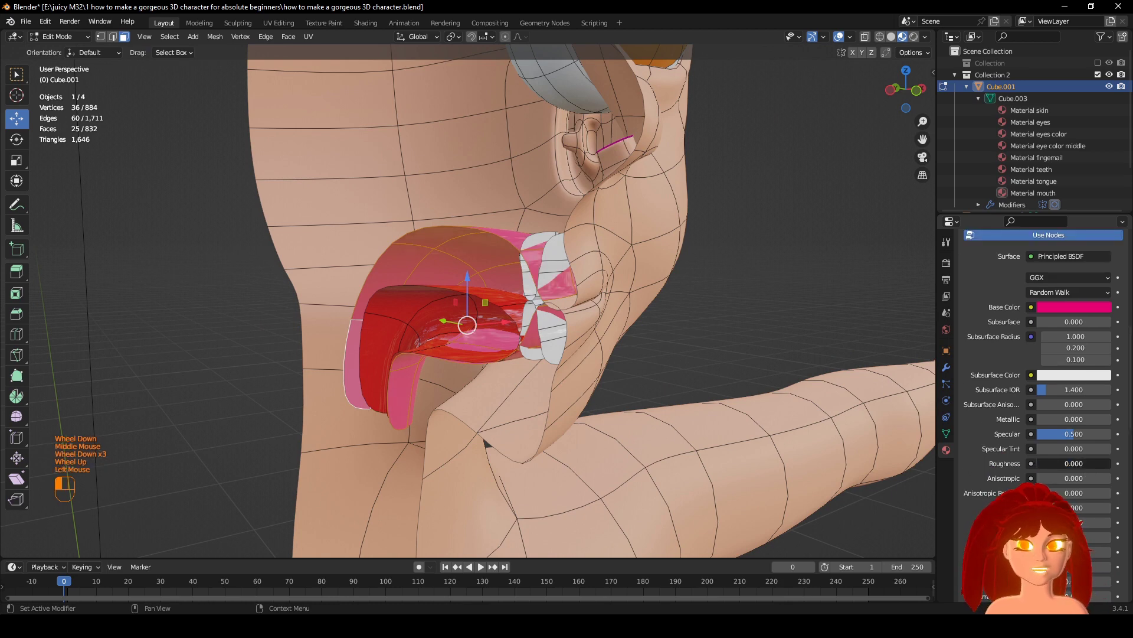
scroll(737, 360, "up", 1)
Turn the Mirror modifier's viewport display back on and view the whole character from the front.
middle_click_drag(738, 360, 484, 355)
scroll(484, 354, "down", 1, "shift")
middle_click_drag(484, 354, 579, 384, "shift")
scroll(461, 402, "down", 1)
scroll(579, 384, "down", 1)
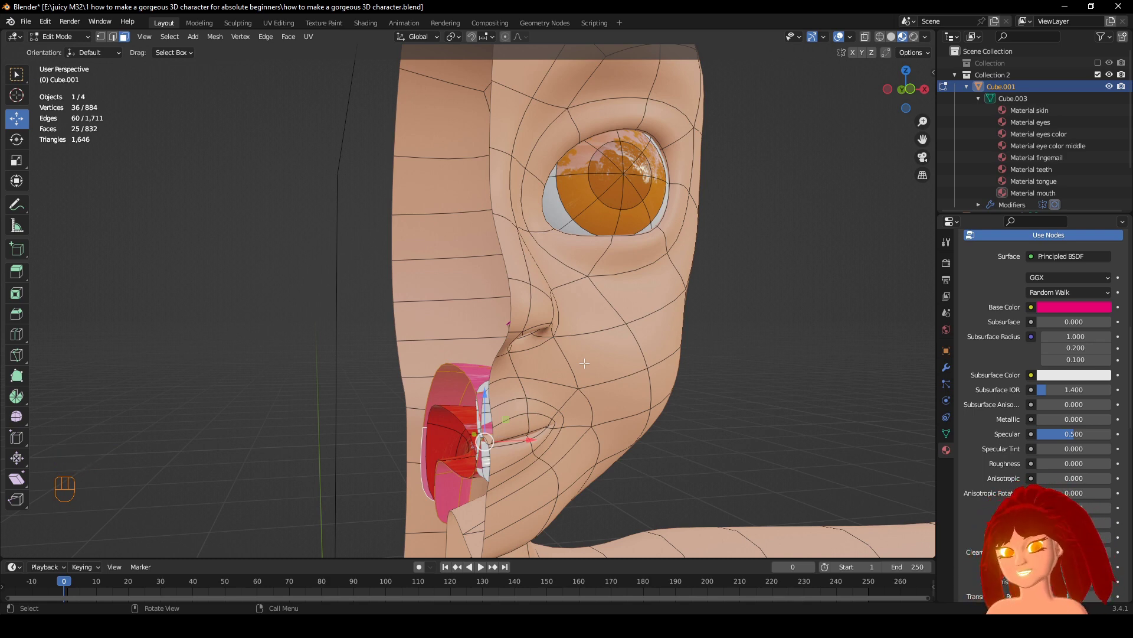
left_click(946, 367)
scroll(812, 356, "down", 3)
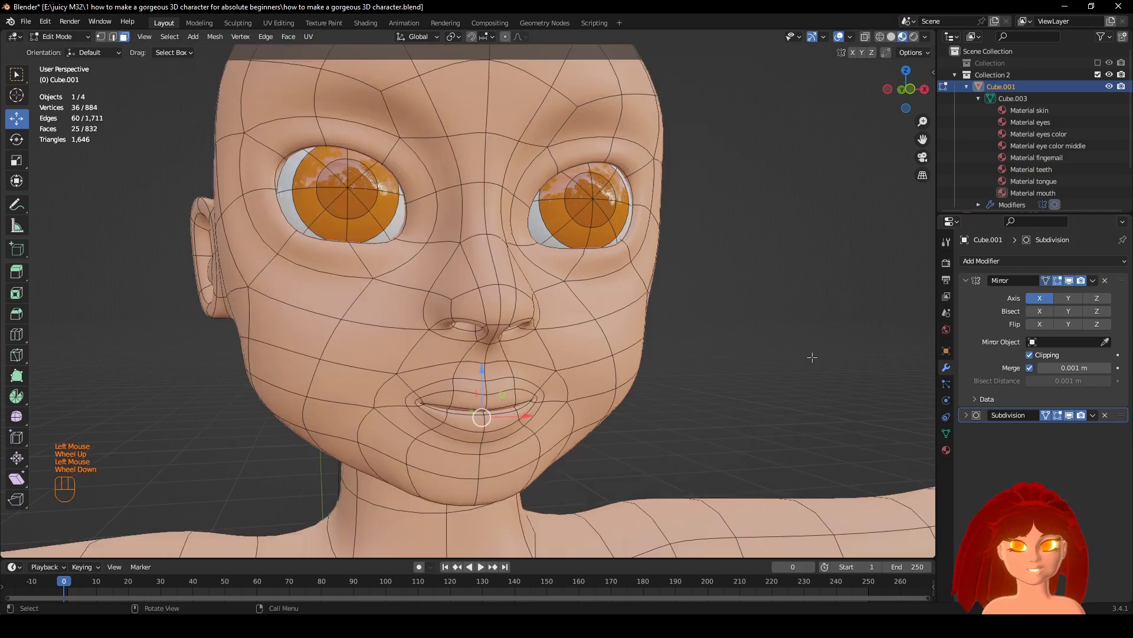
scroll(768, 407, "up", 1)
middle_click_drag(734, 379, 551, 404)
scroll(729, 461, "down", 2)
scroll(690, 350, "down", 2)
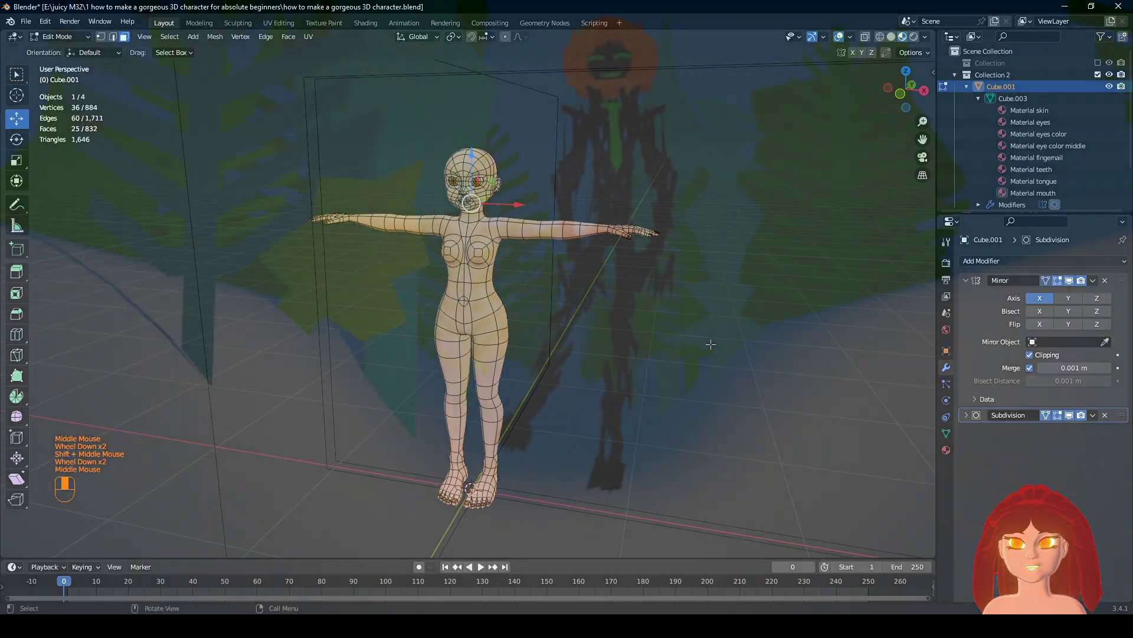